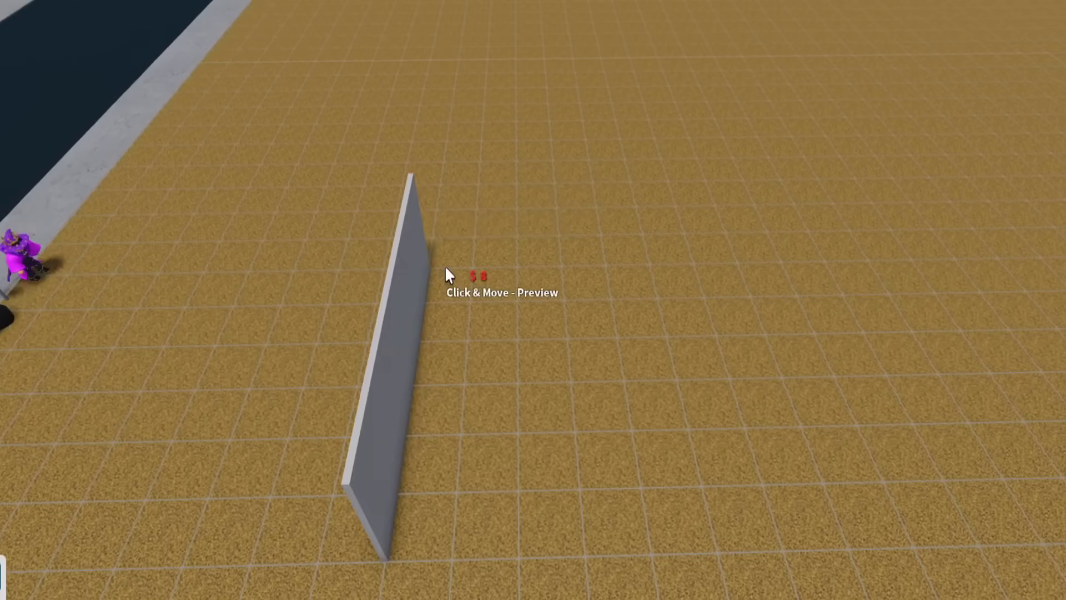
# Drag out the first plain grey wall from the existing corner across the plot.
pyautogui.moveTo(444, 266); pyautogui.dragTo(624, 270)
# Close the walls into a full rectangular room and begin the side alcove walls.
pyautogui.moveTo(667, 414); pyautogui.dragTo(397, 425)
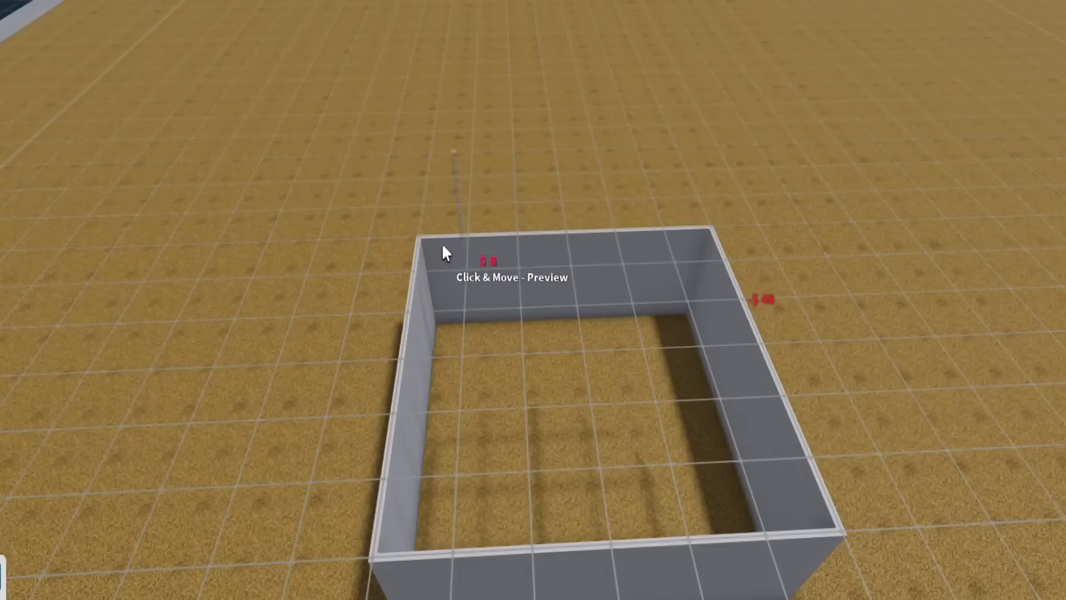
pyautogui.moveTo(500, 236); pyautogui.dragTo(467, 250)
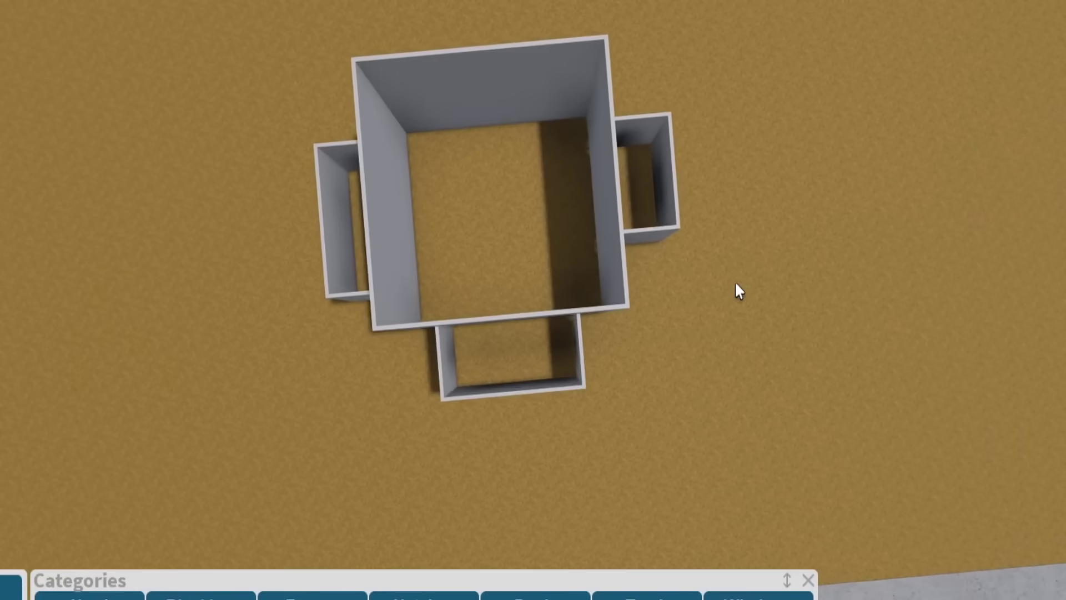
pyautogui.moveTo(735, 281)
pyautogui.mouseDown()
pyautogui.moveTo(451, 272)
pyautogui.moveTo(550, 252)
pyautogui.moveTo(465, 235)
pyautogui.mouseUp()
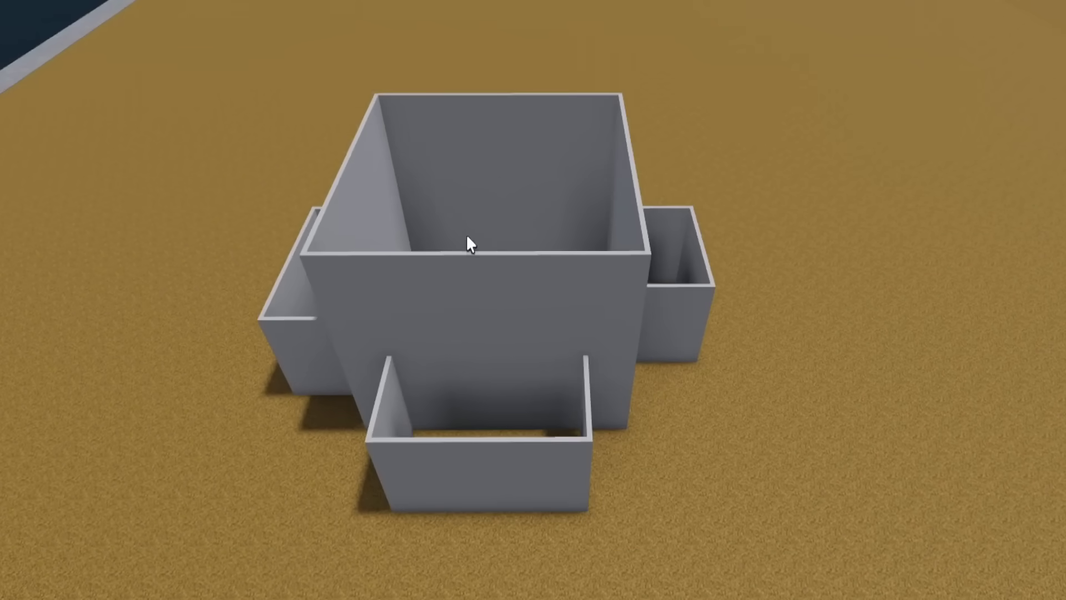
pyautogui.scroll(4, 545, 217)
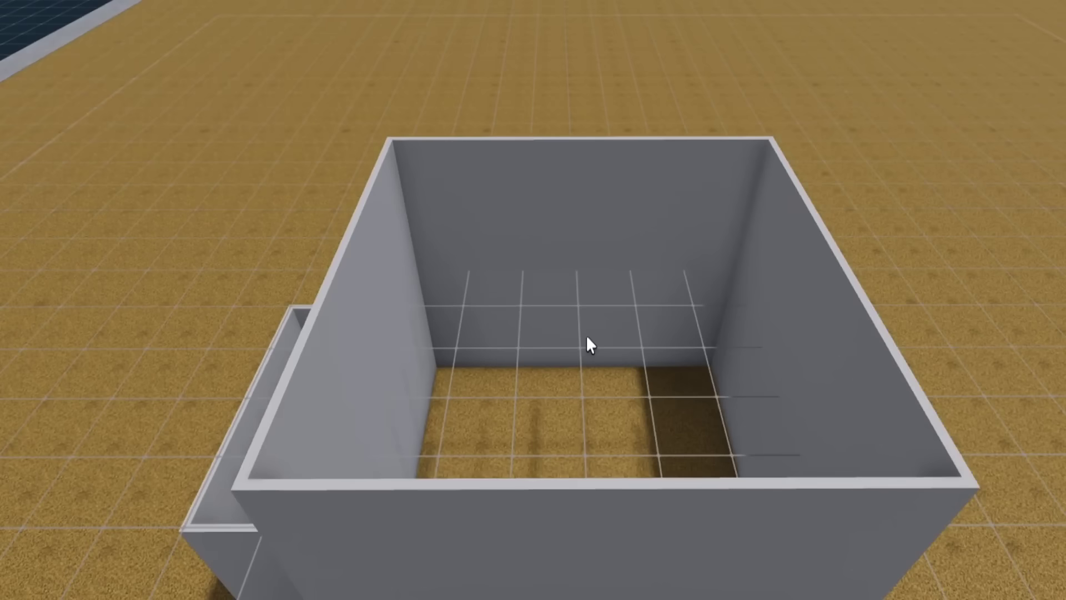
pyautogui.scroll(-2, 610, 324)
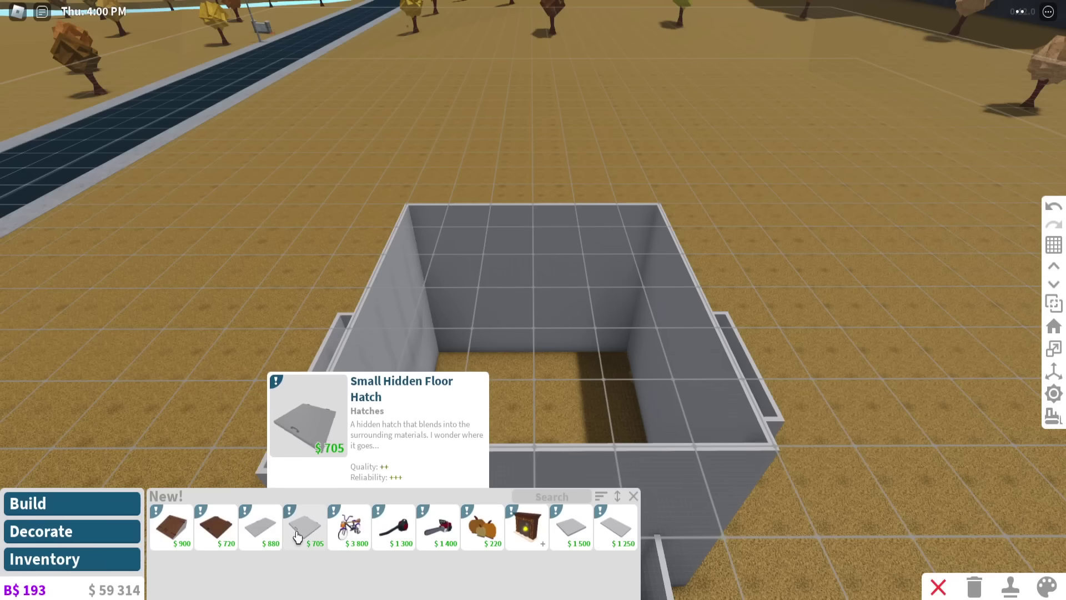
# Place the Small Hidden Floor Hatch in a corner of the room.
pyautogui.click(291, 523)
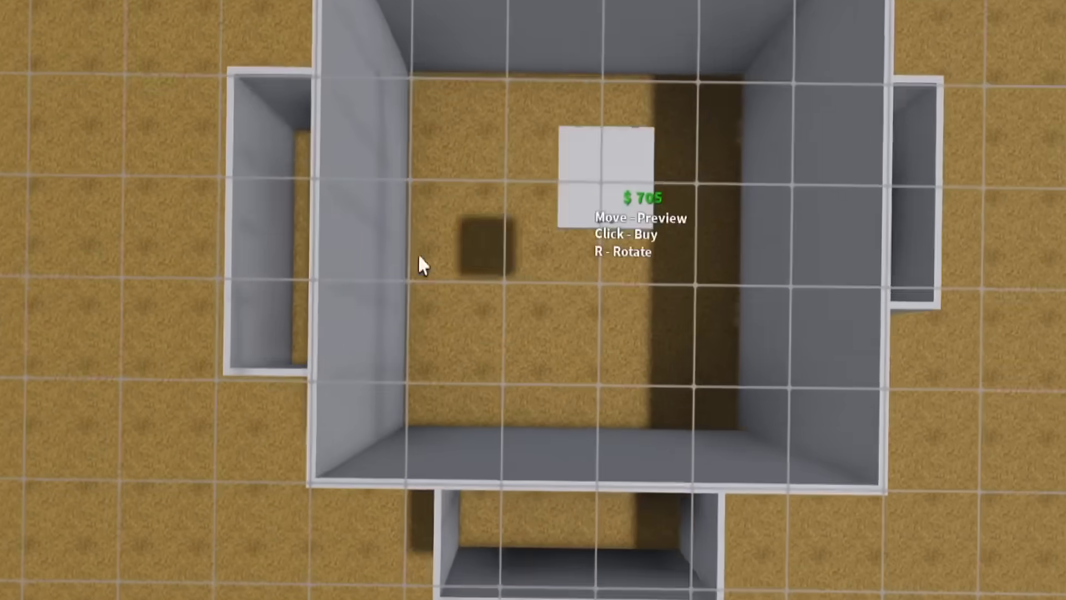
pyautogui.press('a')
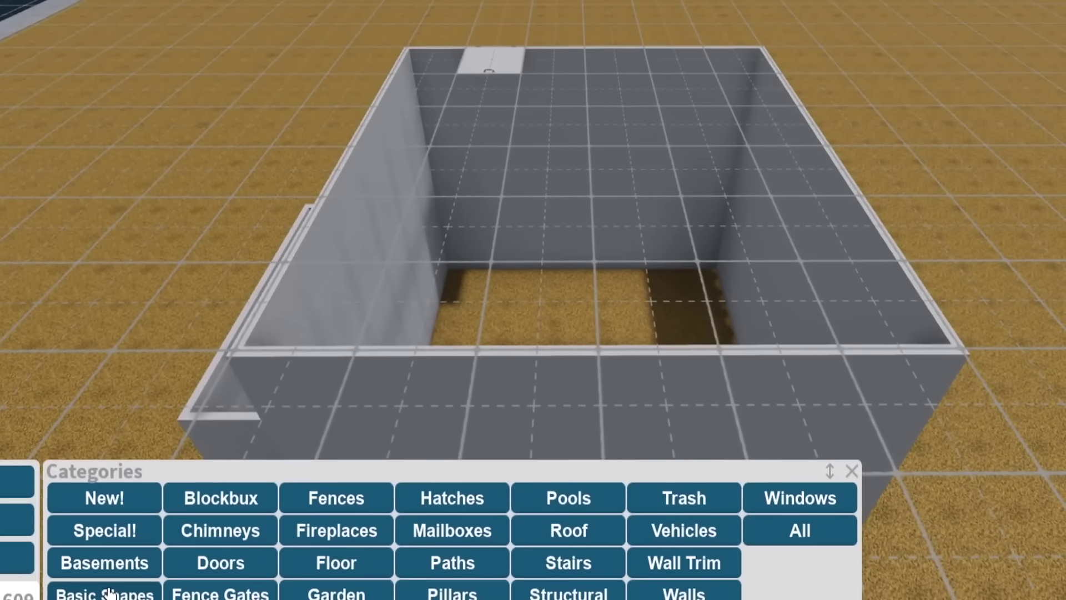
pyautogui.click(108, 593)
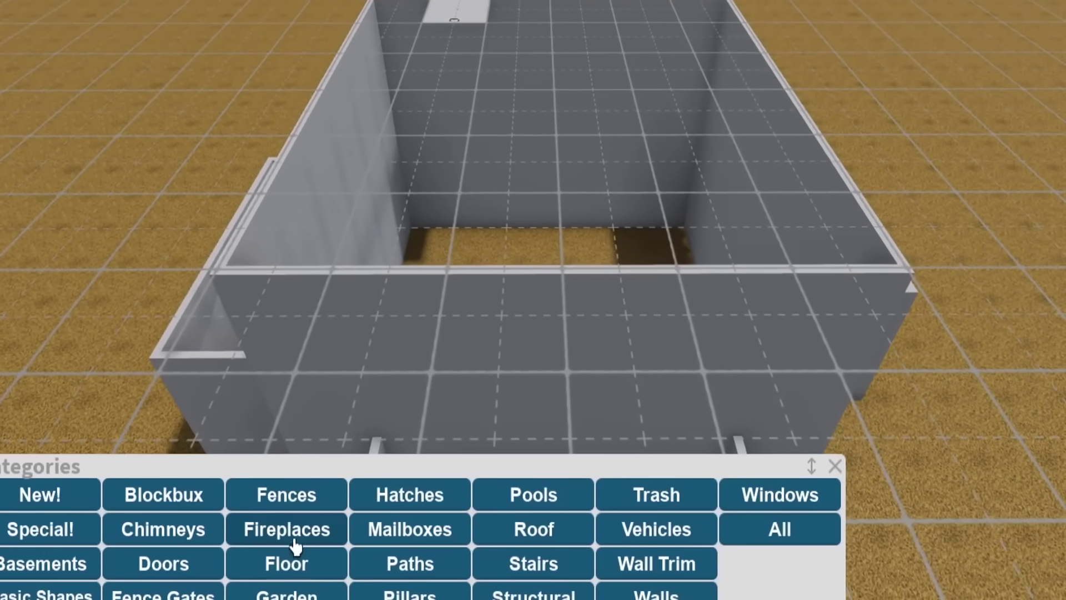
pyautogui.click(296, 536)
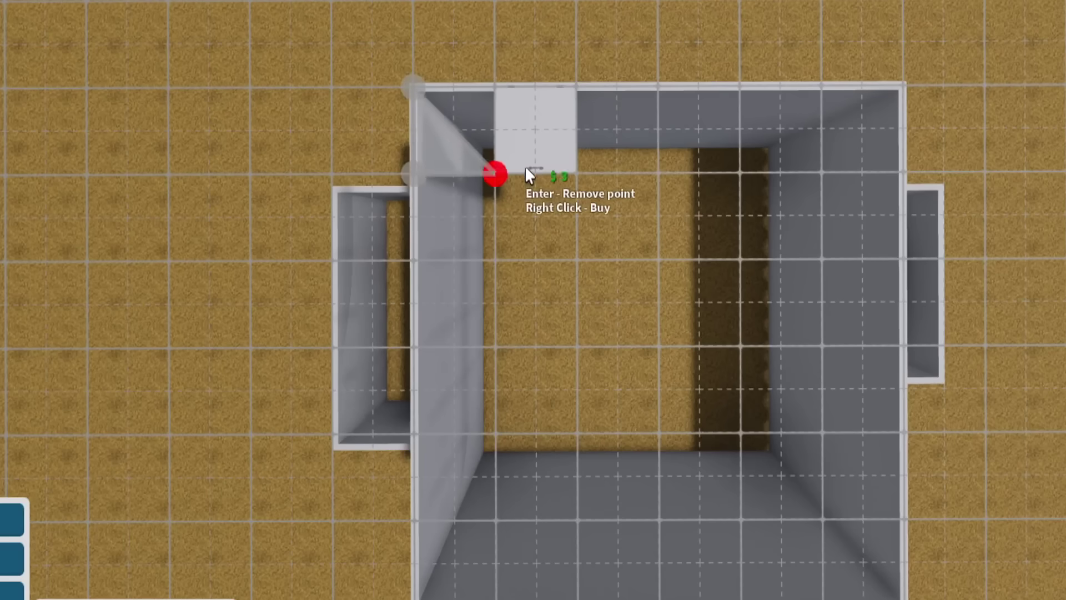
pyautogui.press('Return')
pyautogui.rightClick(508, 198)
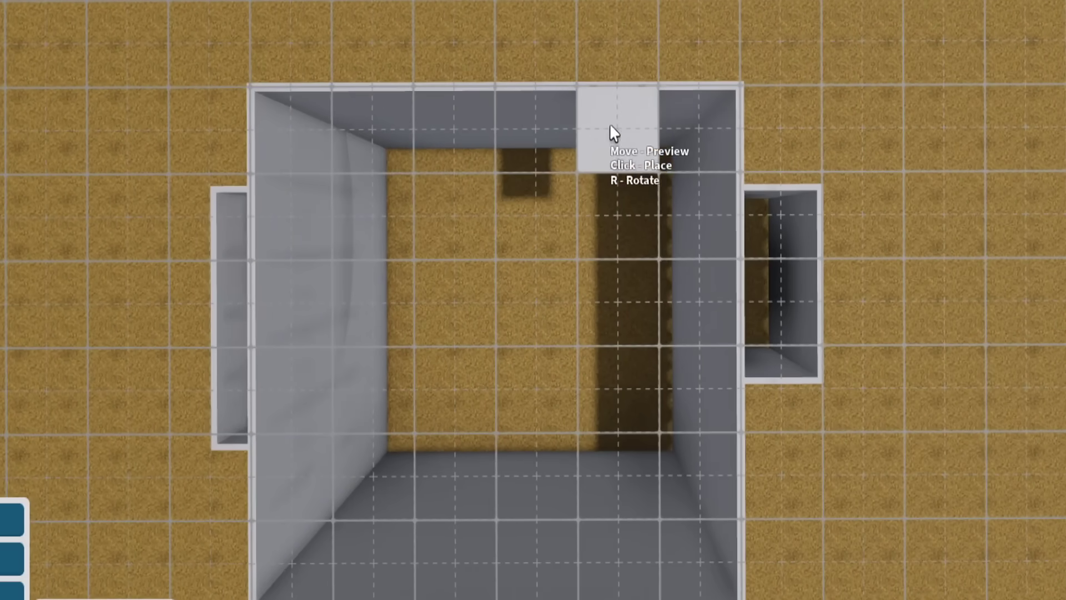
pyautogui.scroll(-3, 591, 149)
pyautogui.click(476, 357)
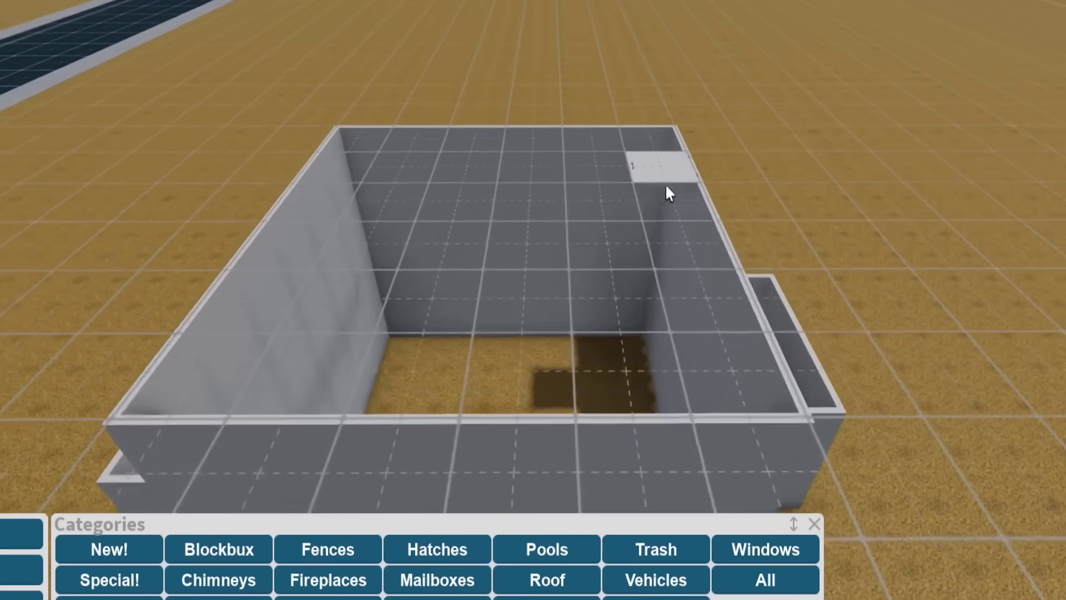
pyautogui.scroll(3, 621, 236)
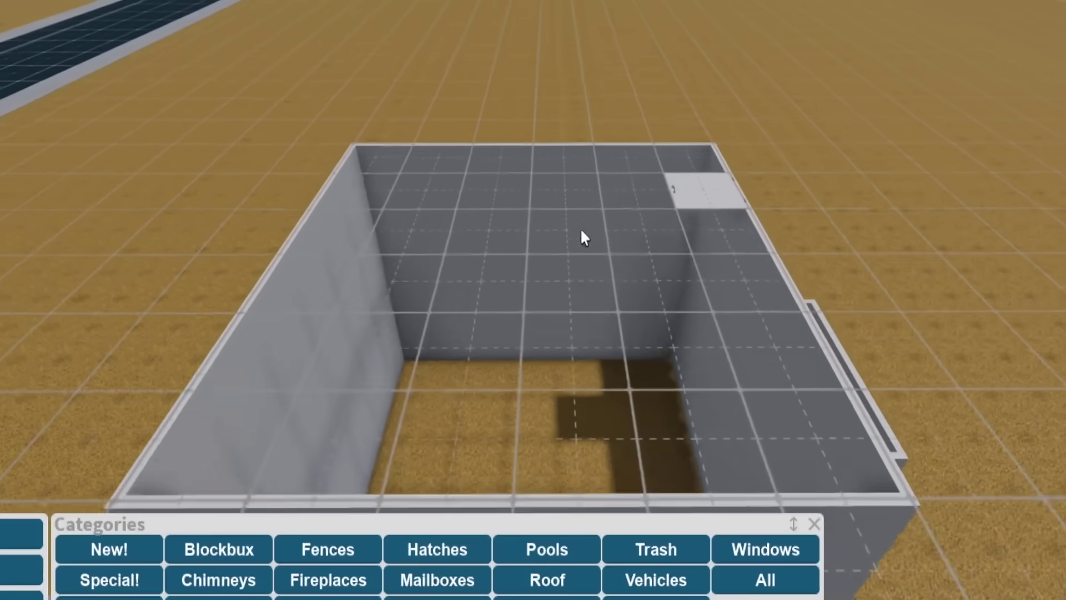
pyautogui.scroll(-3, 580, 228)
pyautogui.scroll(3, 585, 231)
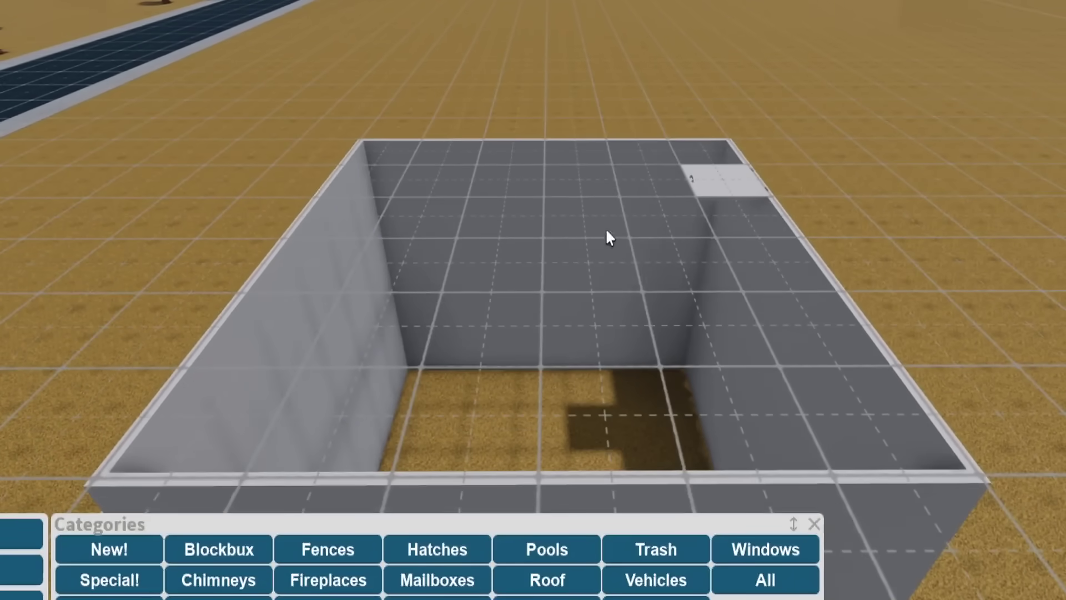
pyautogui.scroll(3, 601, 229)
# Outline an upper floor over the room from its corner and buy it.
pyautogui.click(111, 585)
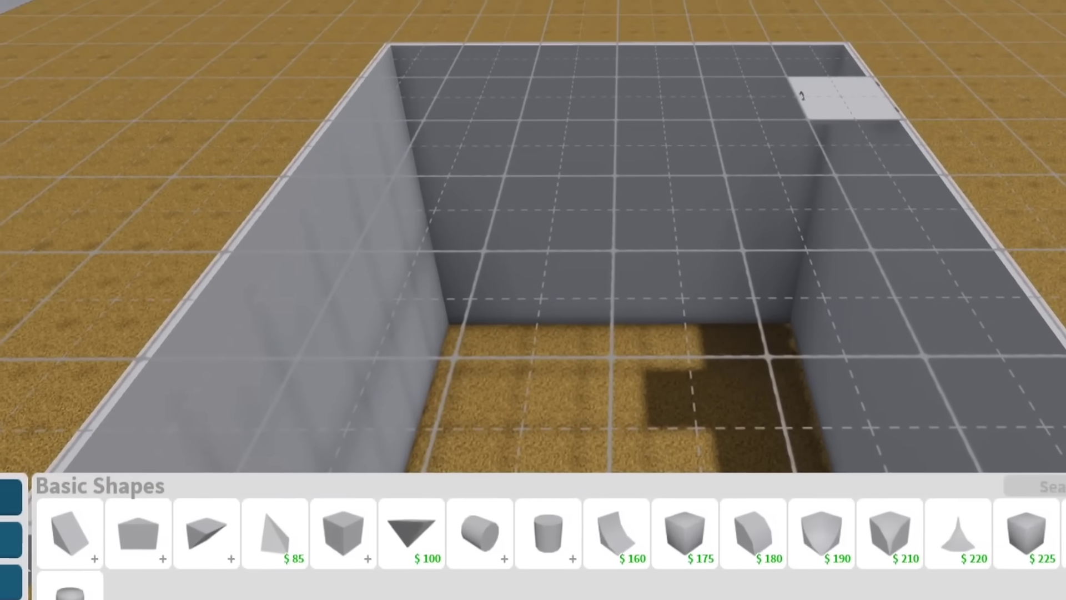
pyautogui.click(305, 372)
pyautogui.click(538, 211)
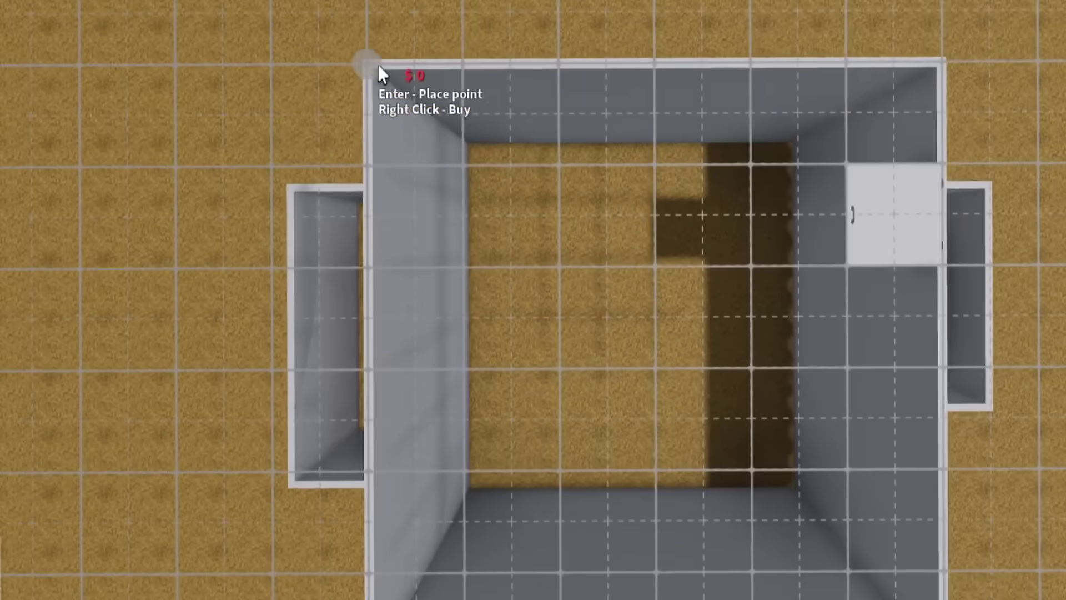
pyautogui.rightClick(378, 63)
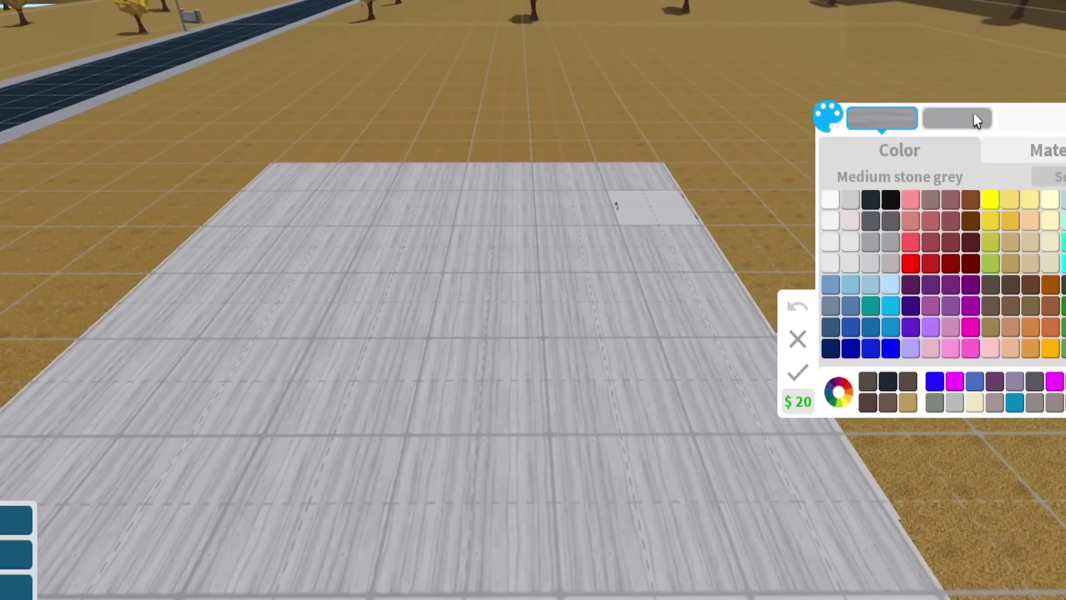
# Give the upper floor a bordered marble texture in a lightened navy colour.
pyautogui.click(1048, 147)
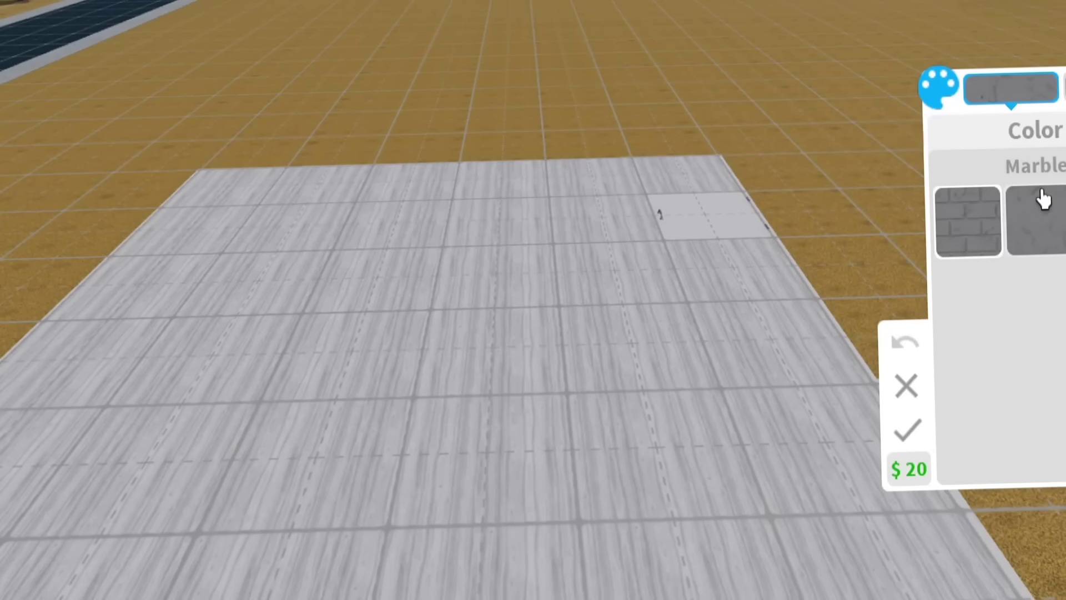
pyautogui.click(1043, 200)
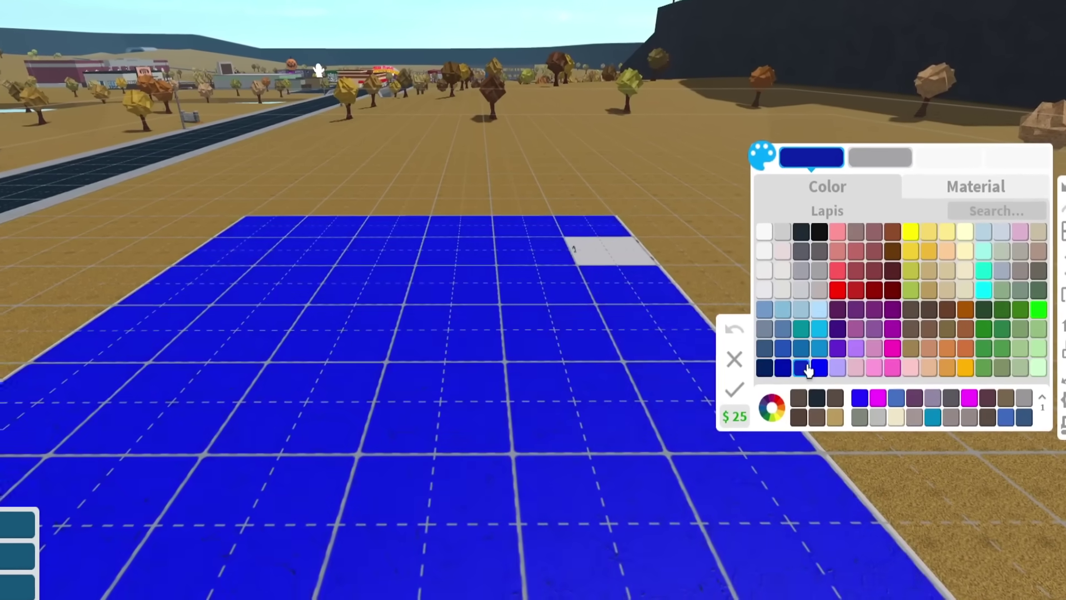
pyautogui.click(817, 399)
pyautogui.click(646, 469)
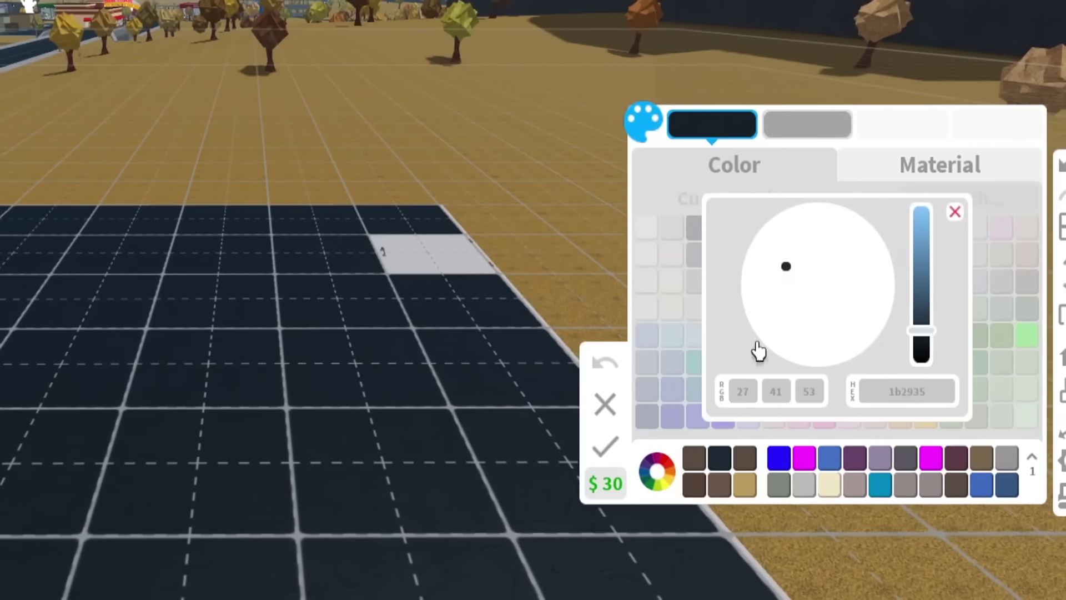
pyautogui.moveTo(931, 335); pyautogui.dragTo(943, 315)
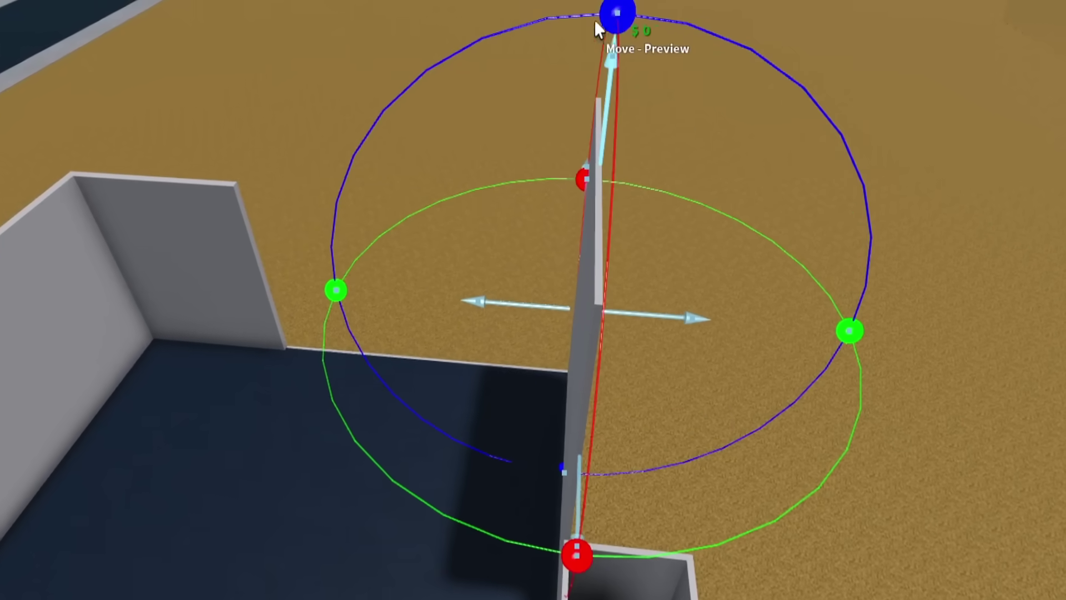
# Tilt the upper wall panel outward into a slanted attic side.
pyautogui.moveTo(617, 16); pyautogui.dragTo(467, 33)
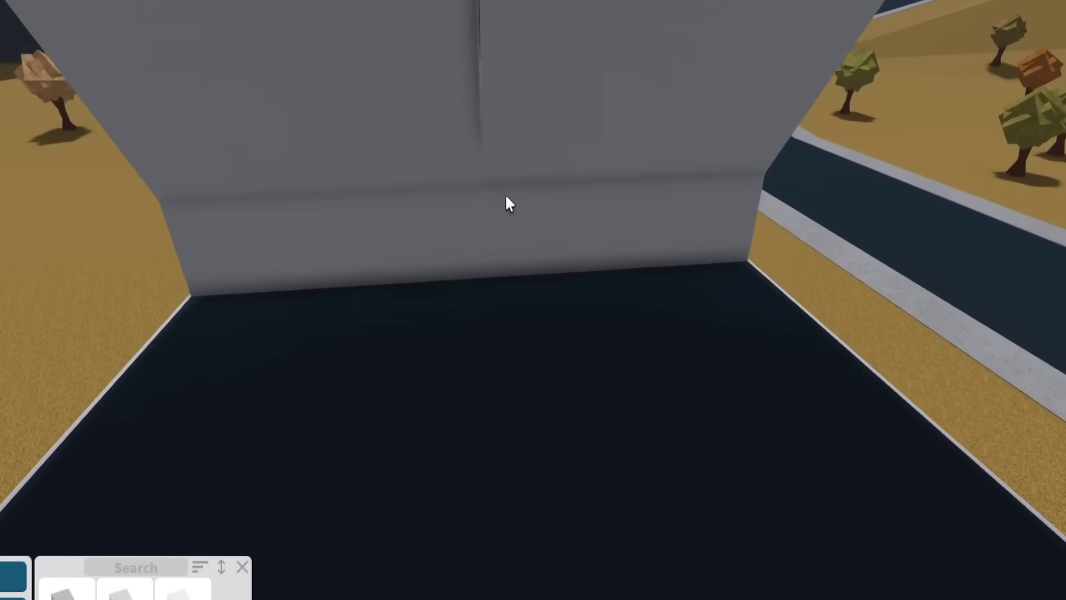
pyautogui.rightClick(587, 236)
pyautogui.scroll(-3, 542, 167)
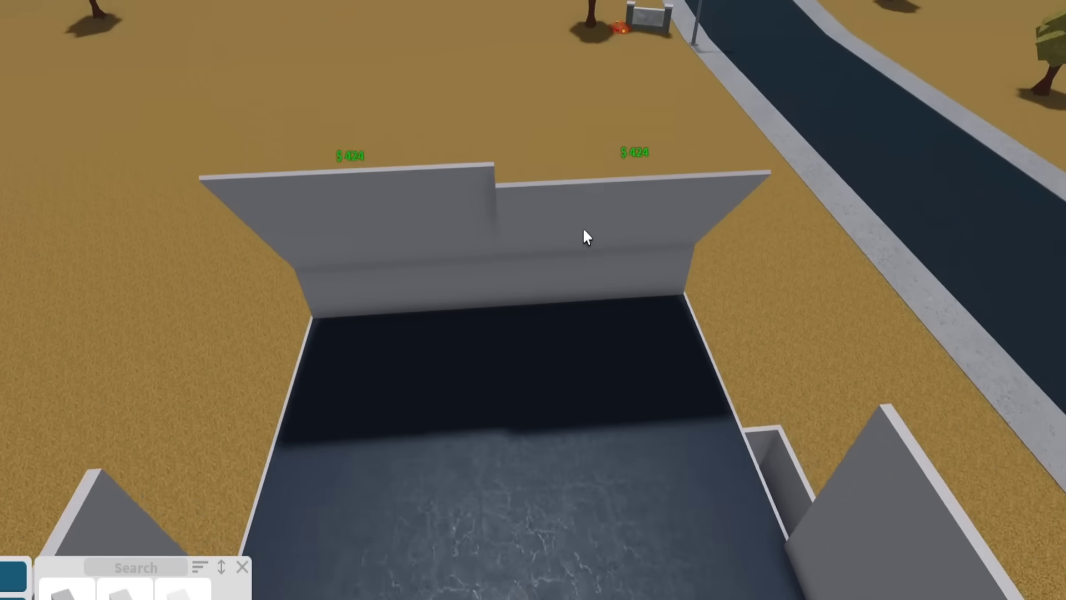
pyautogui.moveTo(584, 227); pyautogui.dragTo(833, 73)
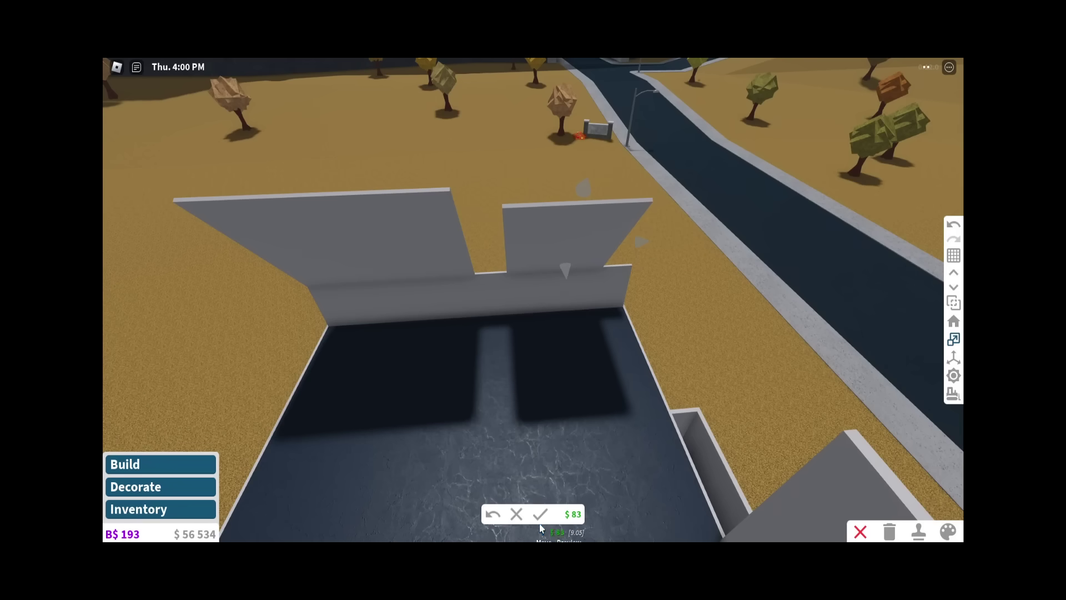
pyautogui.click(540, 515)
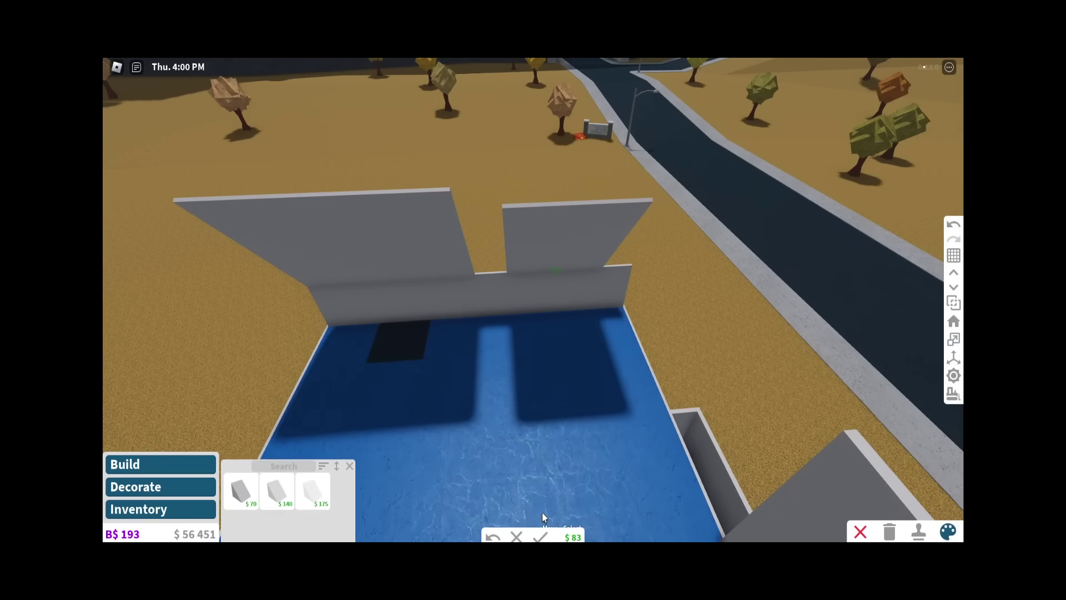
pyautogui.click(540, 515)
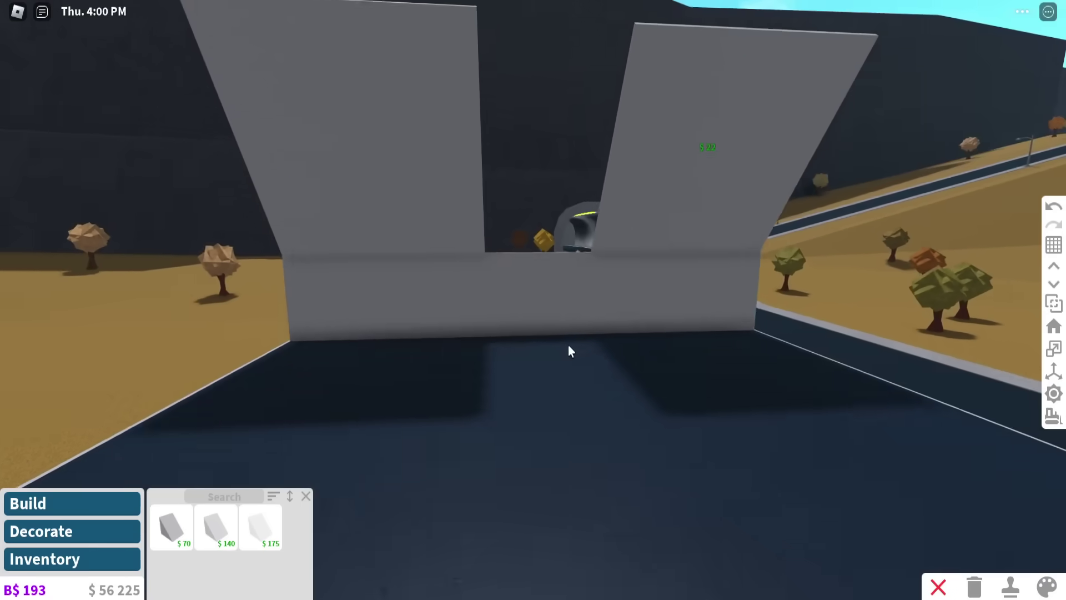
pyautogui.moveTo(539, 491)
pyautogui.mouseDown()
pyautogui.moveTo(491, 52)
pyautogui.moveTo(546, 207)
pyautogui.mouseUp()
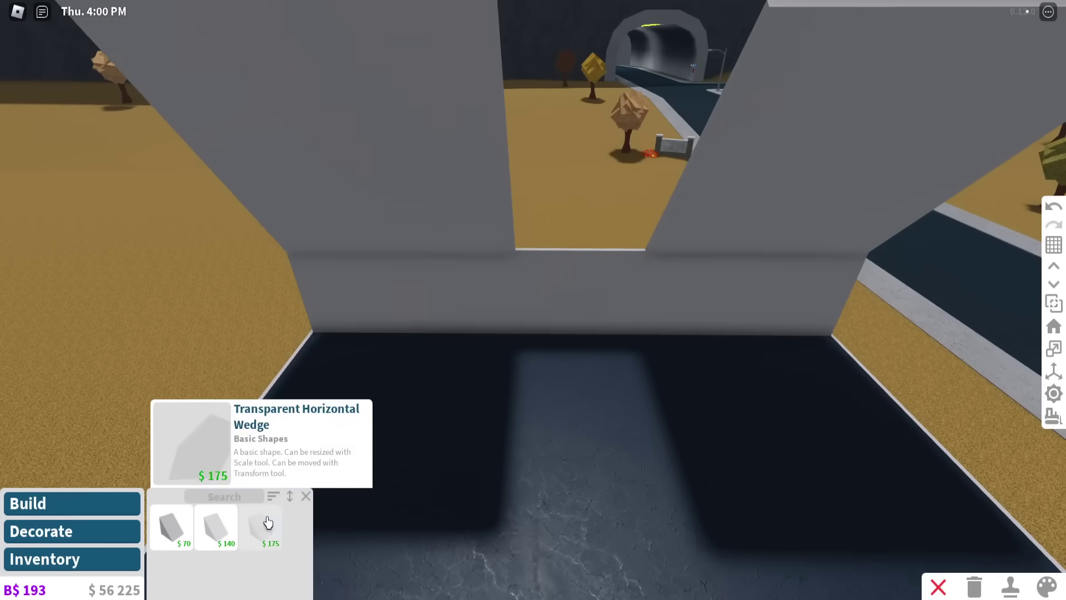
pyautogui.click(307, 497)
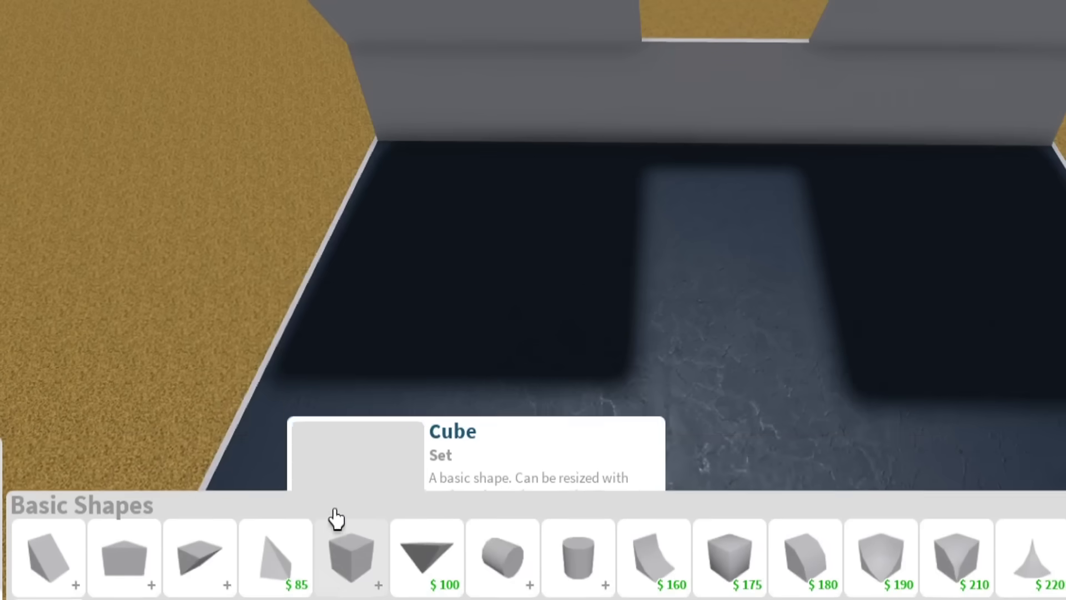
pyautogui.click(335, 525)
pyautogui.click(203, 503)
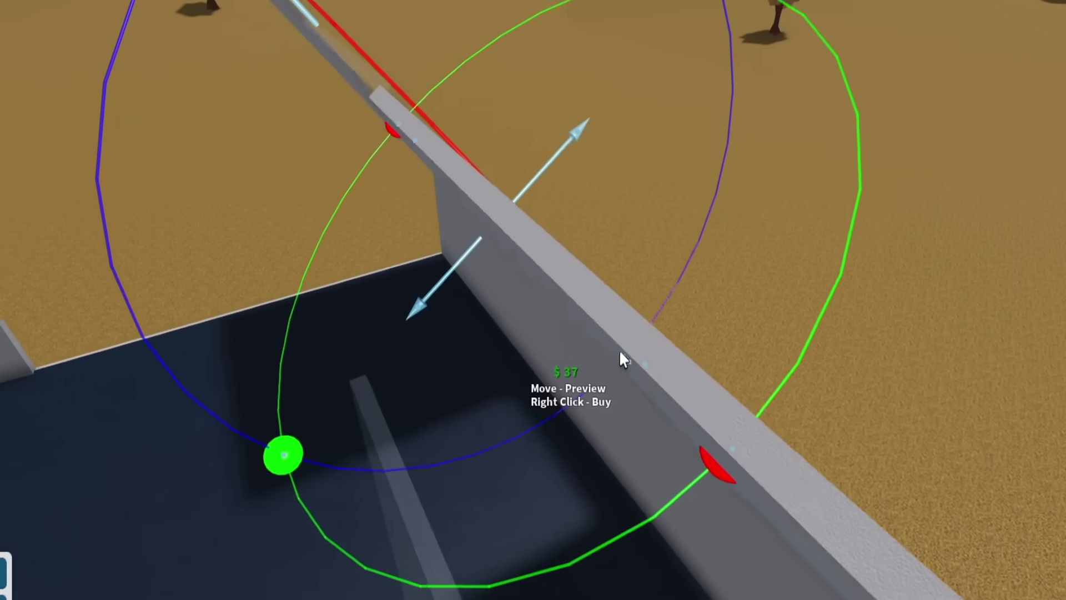
pyautogui.press('r')
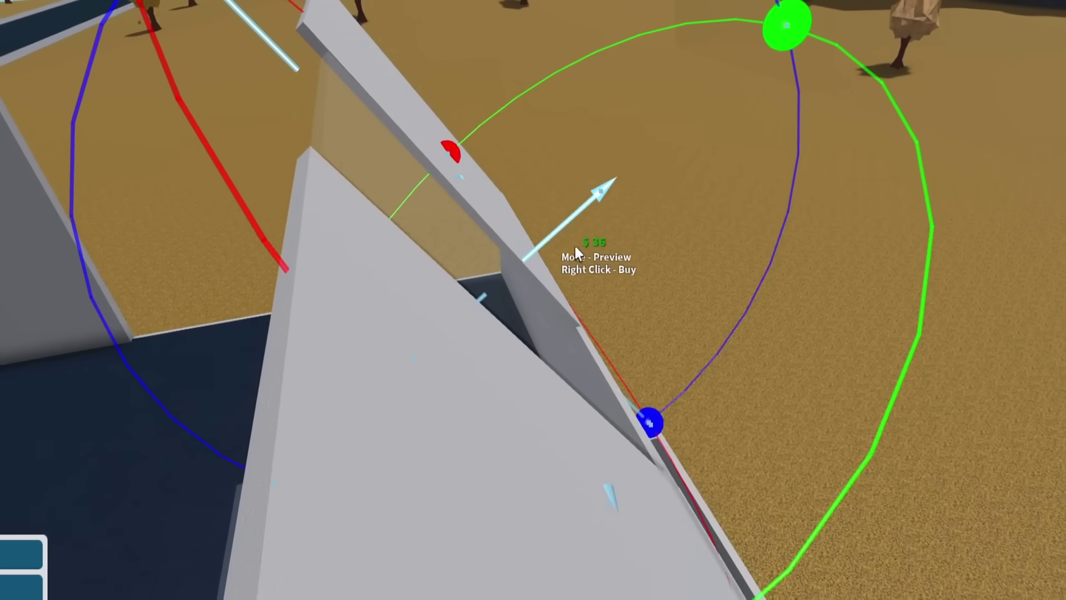
pyautogui.moveTo(574, 245); pyautogui.dragTo(688, 307)
pyautogui.moveTo(544, 488); pyautogui.dragTo(695, 294)
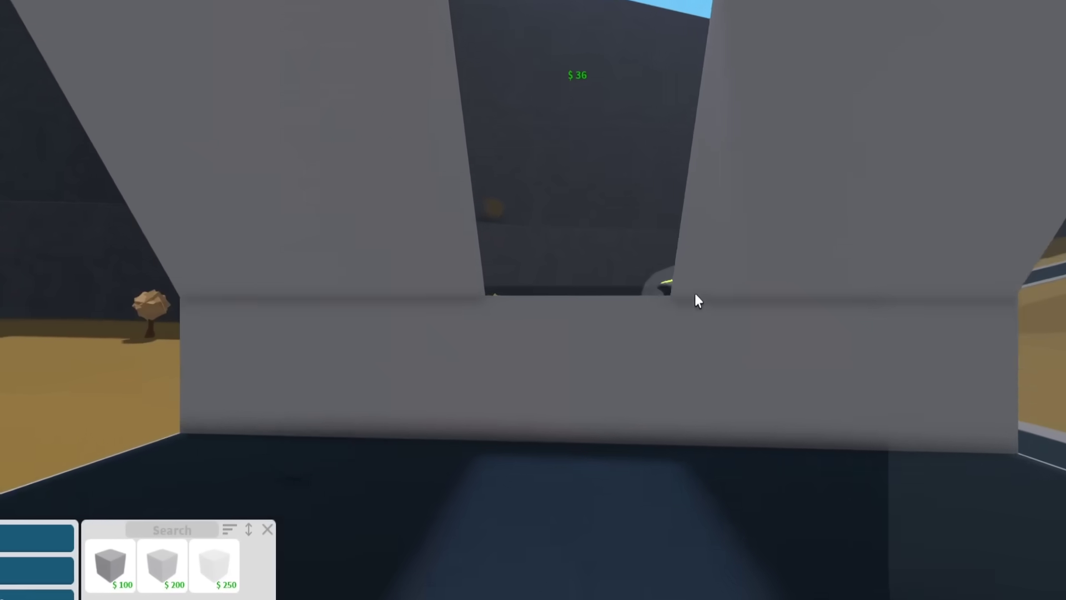
pyautogui.scroll(-3, 668, 335)
pyautogui.scroll(3, 670, 334)
pyautogui.moveTo(574, 294); pyautogui.dragTo(529, 288)
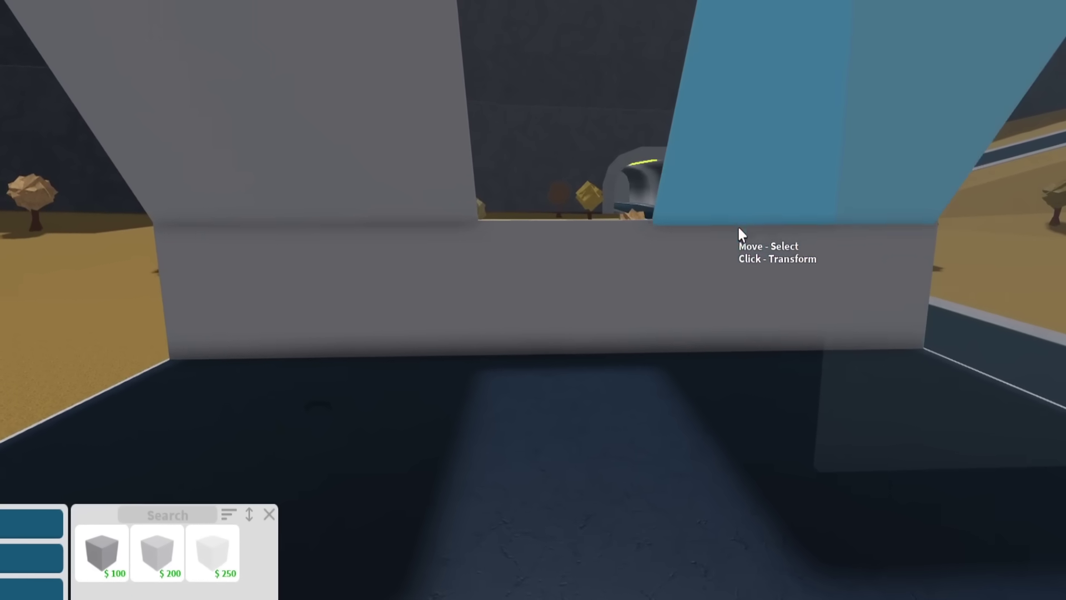
pyautogui.rightClick(660, 273)
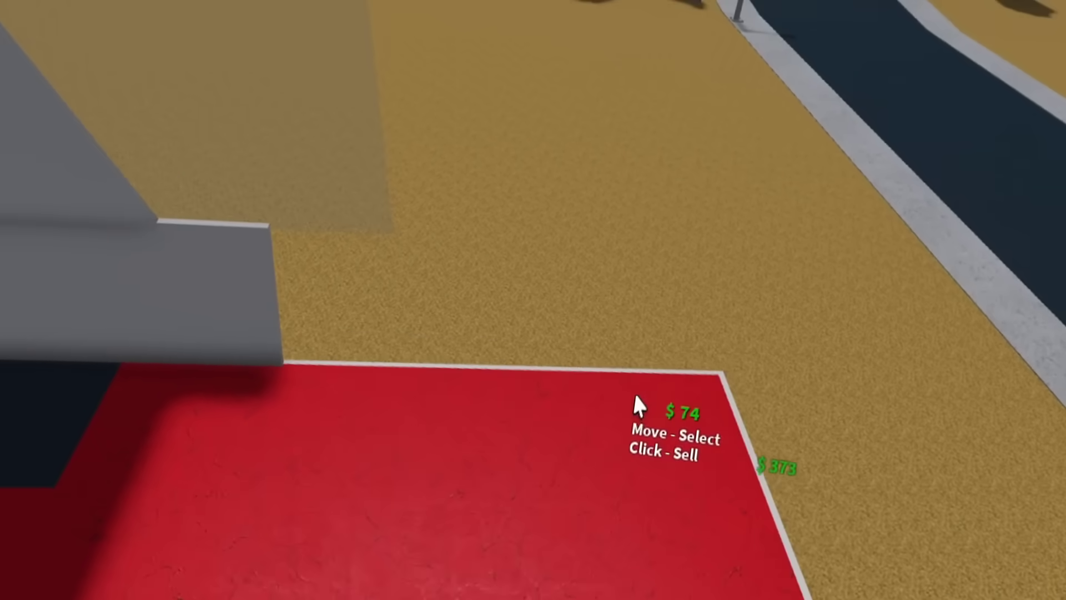
pyautogui.scroll(3, 654, 344)
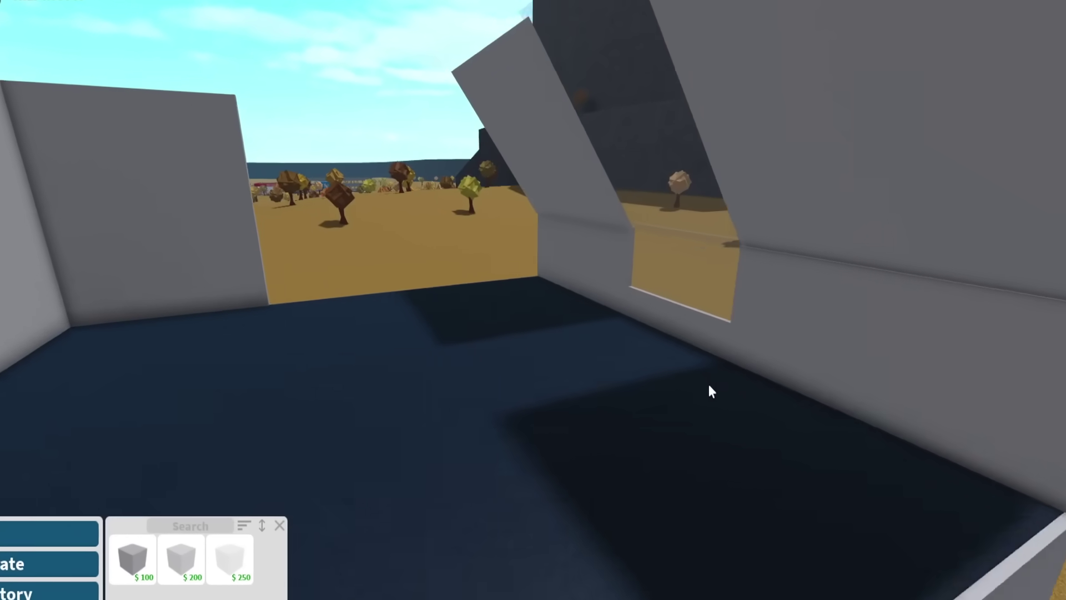
# Search the wall materials and apply Wood Planks to the slanted wall, then try another wood.
pyautogui.rightClick(708, 384)
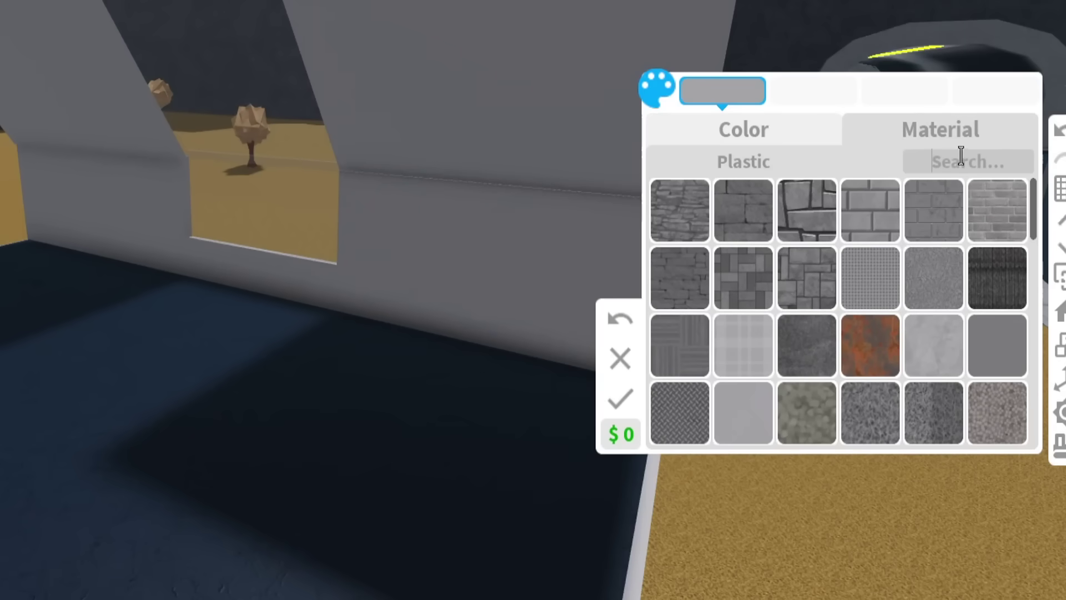
pyautogui.click(957, 161)
pyautogui.write('h')
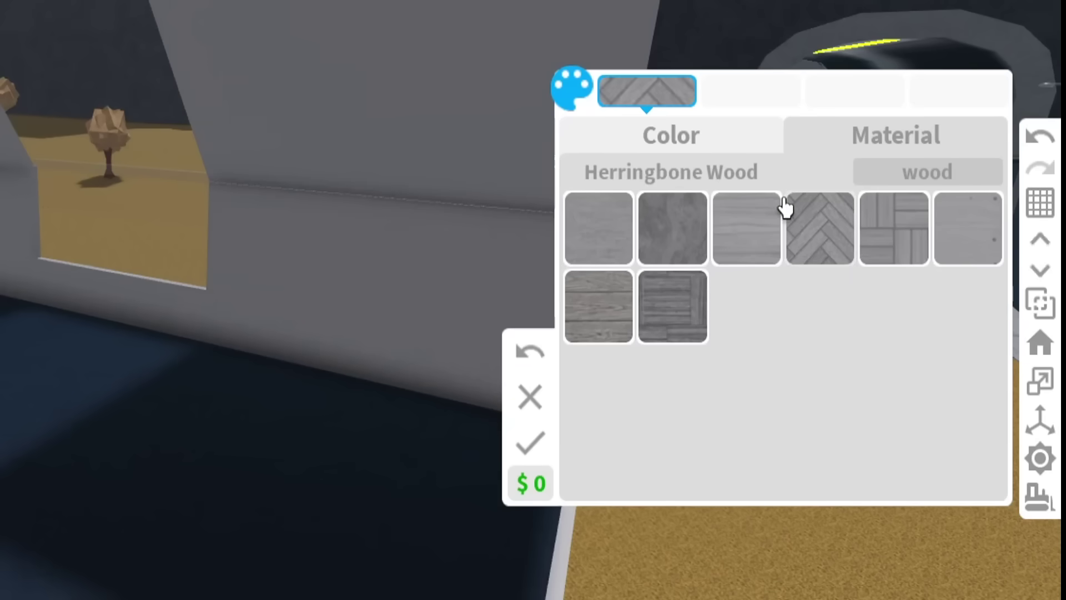
pyautogui.write('sd')
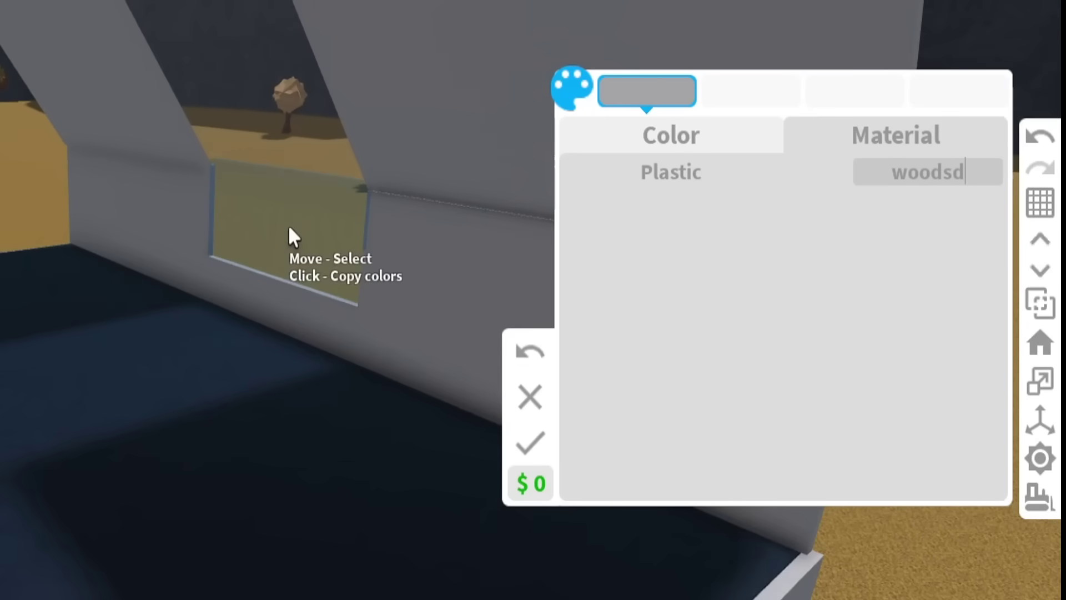
pyautogui.click(598, 307)
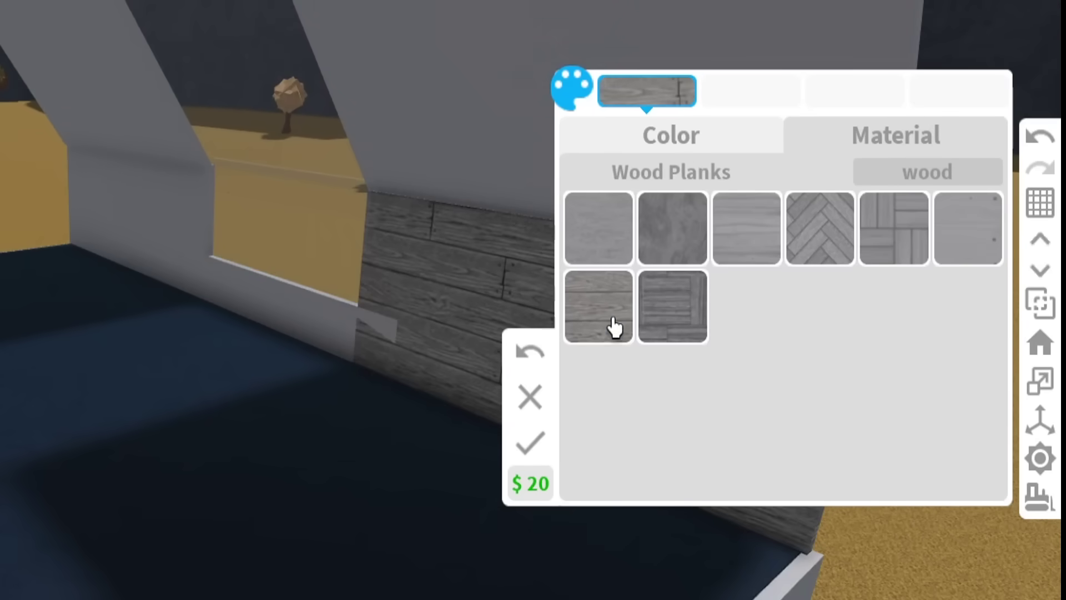
pyautogui.click(673, 307)
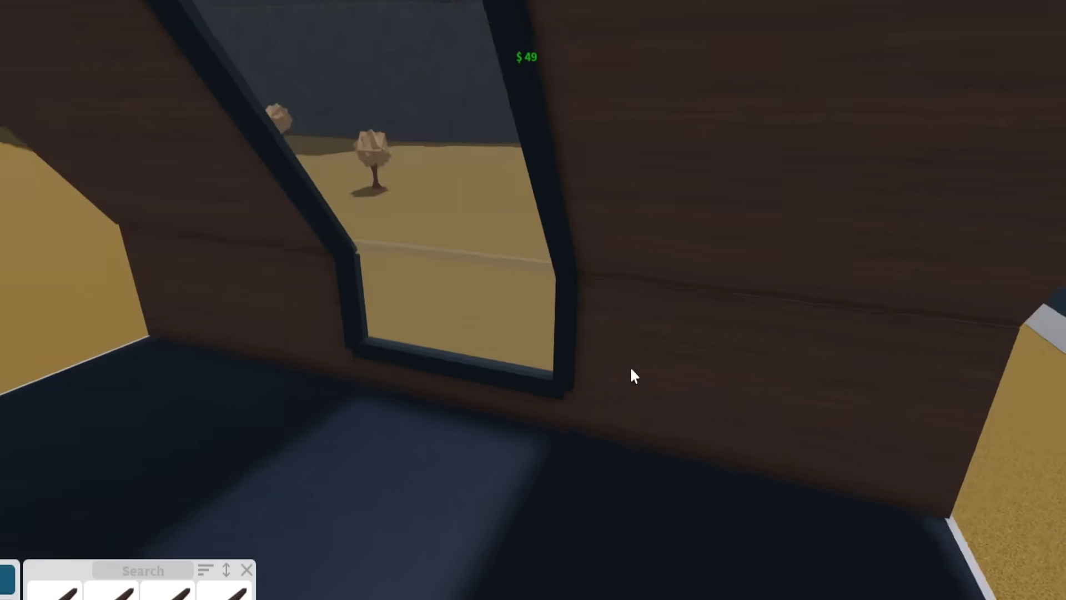
# Copy and place wooden boards, including an L-shaped piece, to cover the room's top.
pyautogui.moveTo(630, 366)
pyautogui.mouseDown()
pyautogui.moveTo(673, 339)
pyautogui.moveTo(465, 225)
pyautogui.moveTo(369, 203)
pyautogui.mouseUp()
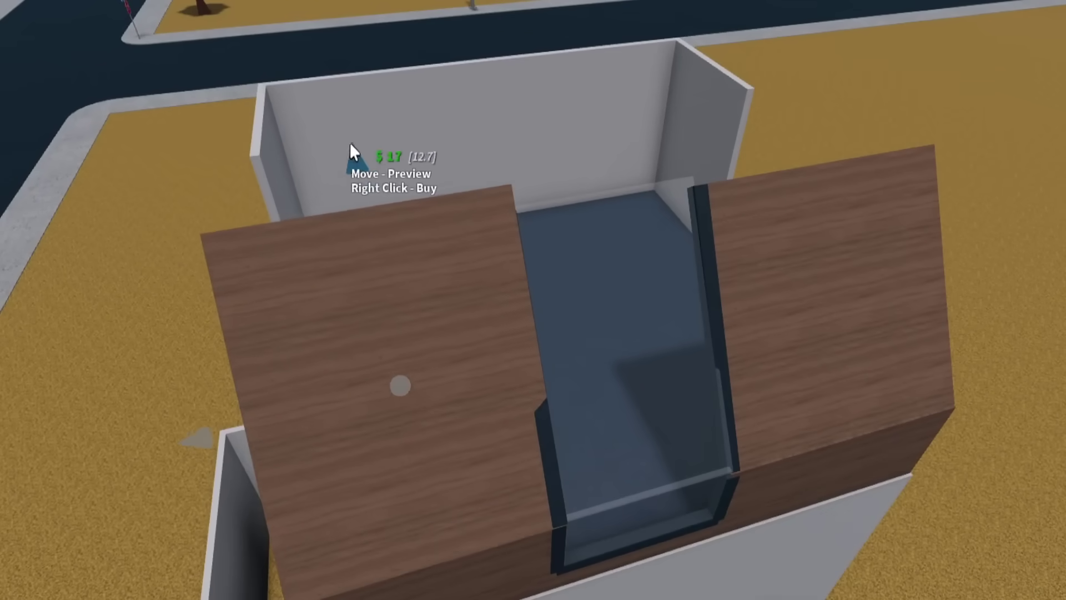
pyautogui.moveTo(314, 40)
pyautogui.mouseDown()
pyautogui.moveTo(532, 326)
pyautogui.moveTo(586, 98)
pyautogui.moveTo(688, 334)
pyautogui.moveTo(522, 151)
pyautogui.moveTo(627, 273)
pyautogui.moveTo(473, 148)
pyautogui.moveTo(562, 351)
pyautogui.moveTo(549, 240)
pyautogui.mouseUp()
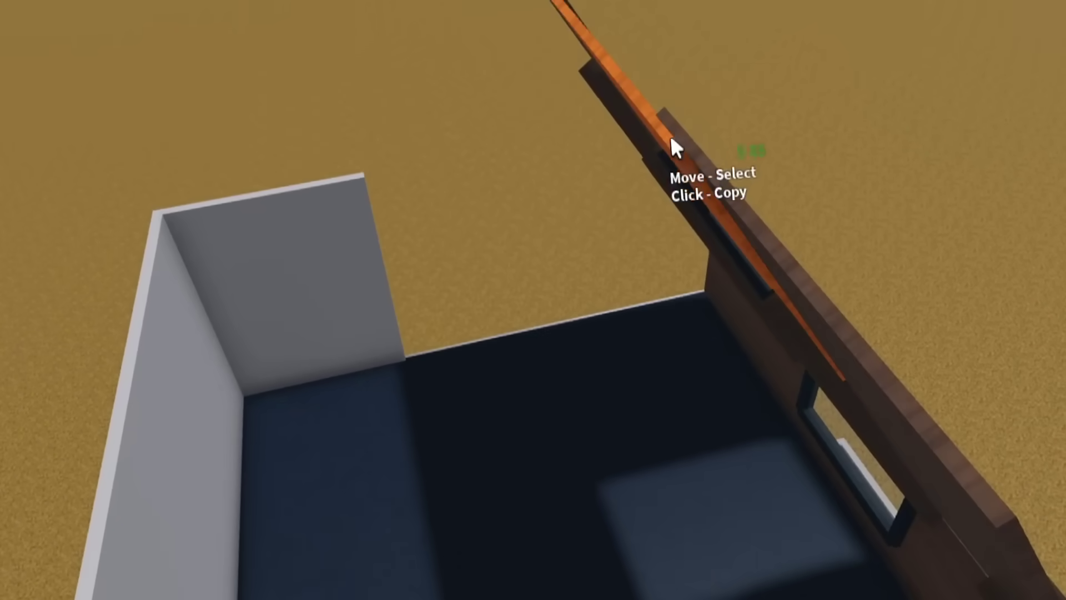
pyautogui.click(670, 131)
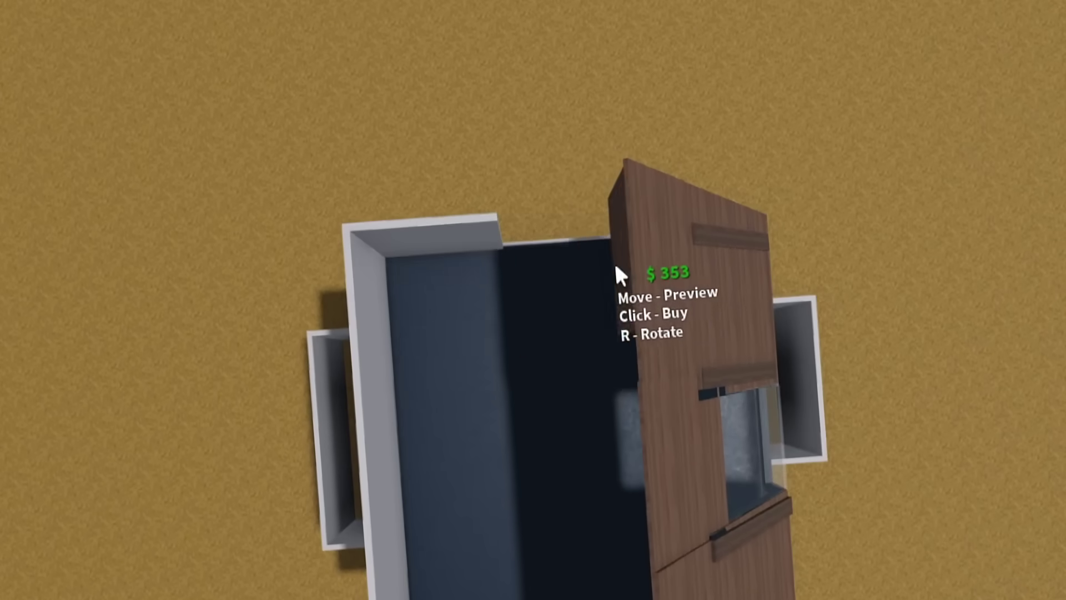
pyautogui.click(614, 261)
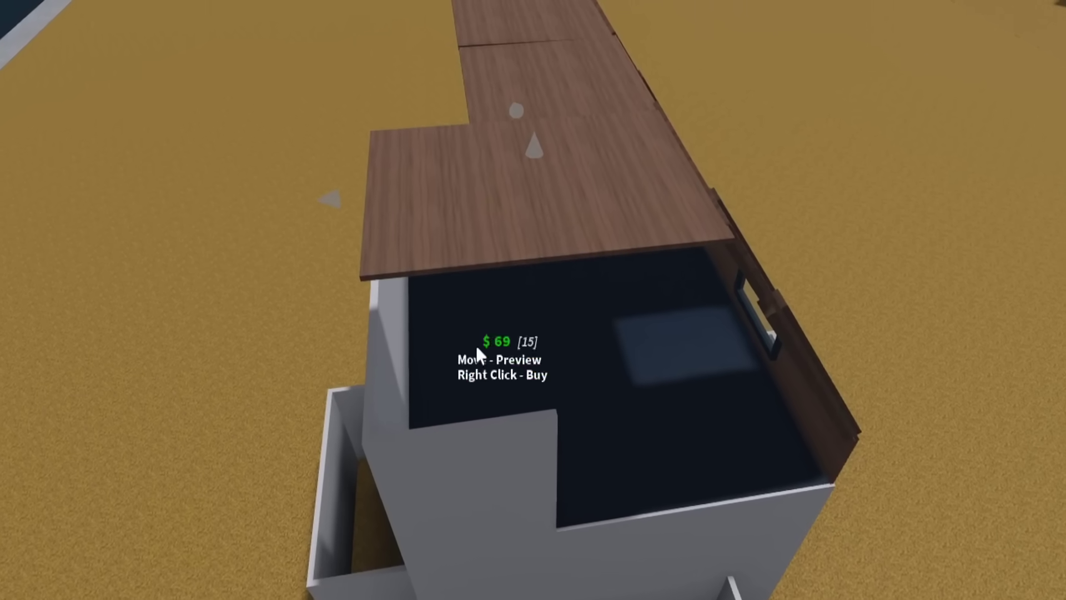
pyautogui.click(475, 344)
pyautogui.click(561, 223)
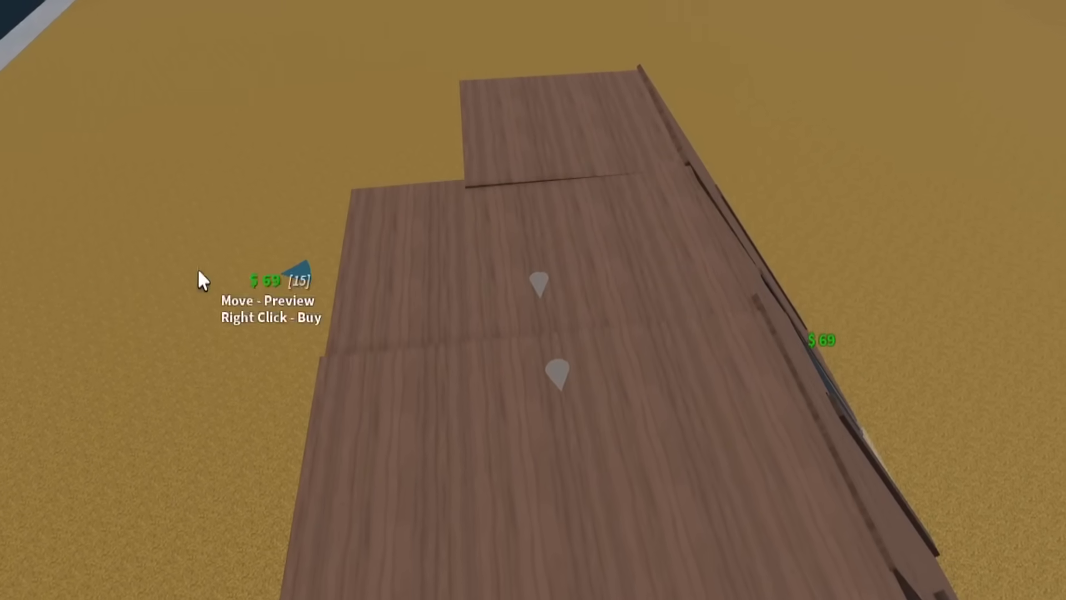
pyautogui.scroll(-5, 589, 433)
# Draw a tall grey wall along the build's edge.
pyautogui.moveTo(660, 385); pyautogui.dragTo(365, 394)
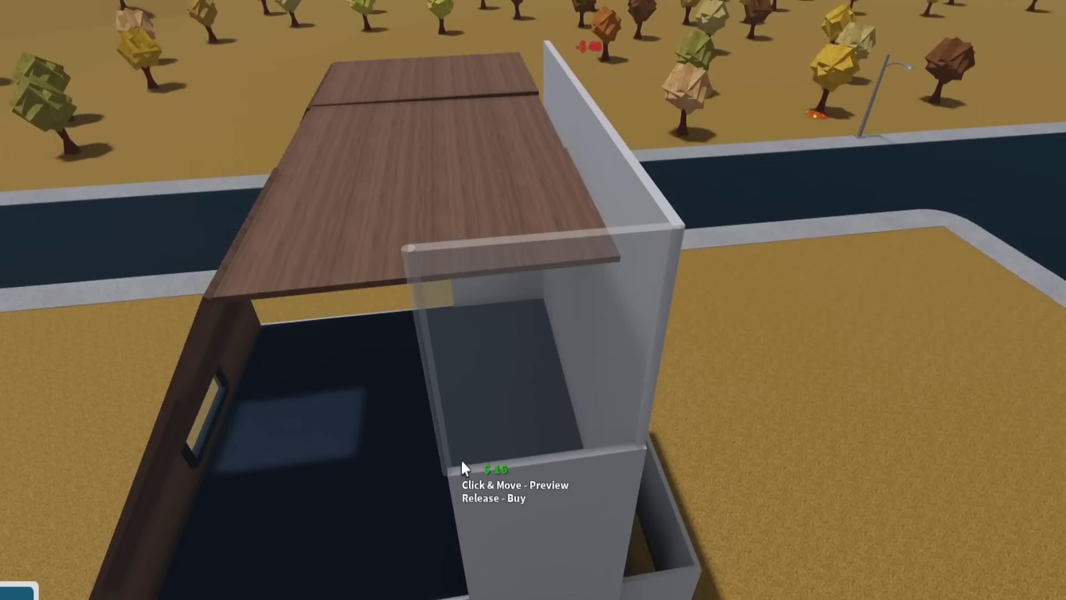
pyautogui.moveTo(461, 468); pyautogui.dragTo(461, 469)
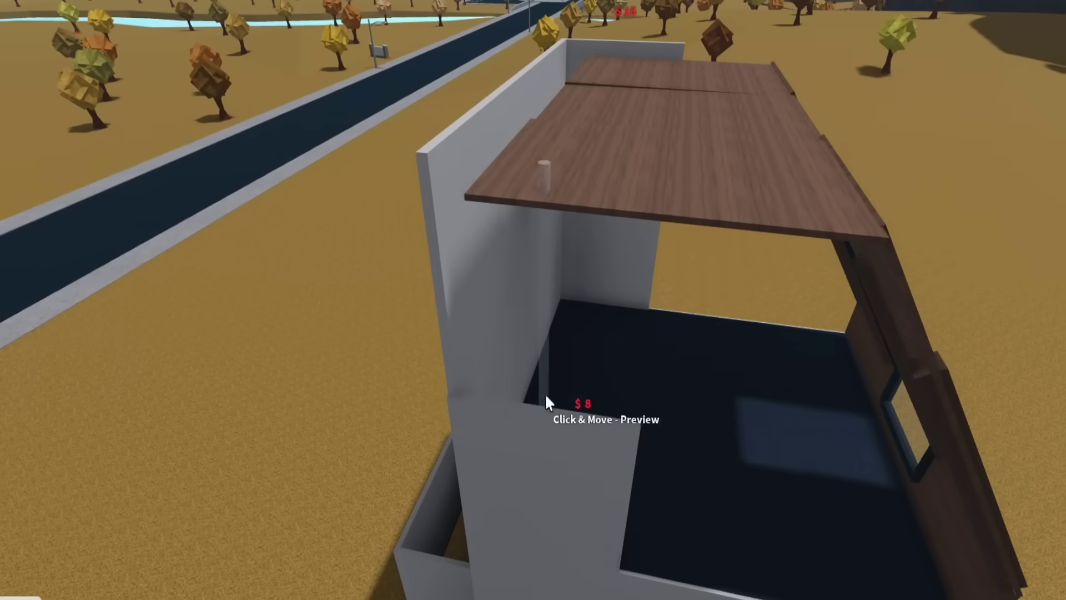
pyautogui.click(674, 394)
pyautogui.scroll(5, 674, 333)
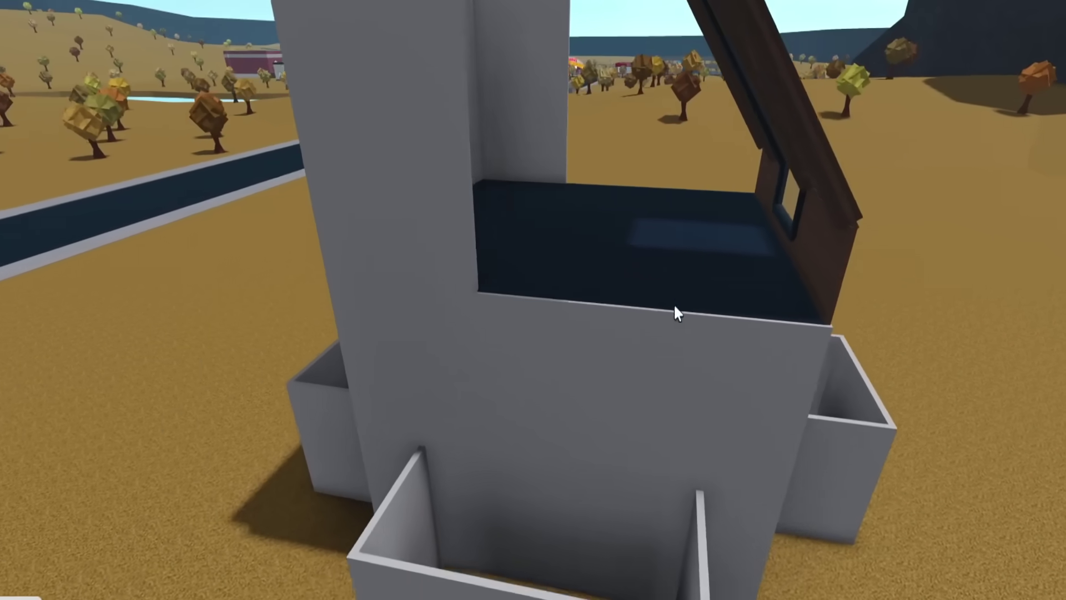
pyautogui.moveTo(629, 278)
pyautogui.mouseDown()
pyautogui.moveTo(466, 276)
pyautogui.moveTo(507, 290)
pyautogui.mouseUp()
pyautogui.scroll(-5, 506, 291)
# Copy a wooden roof board, slide it into place, and add a sloped roof board.
pyautogui.moveTo(435, 310); pyautogui.dragTo(515, 298)
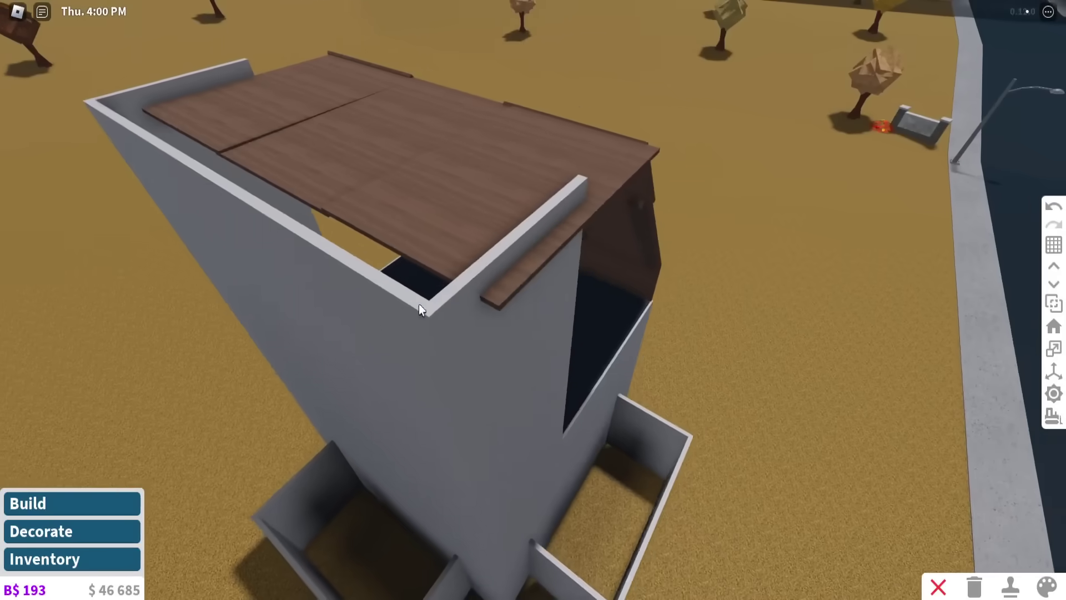
pyautogui.click(514, 296)
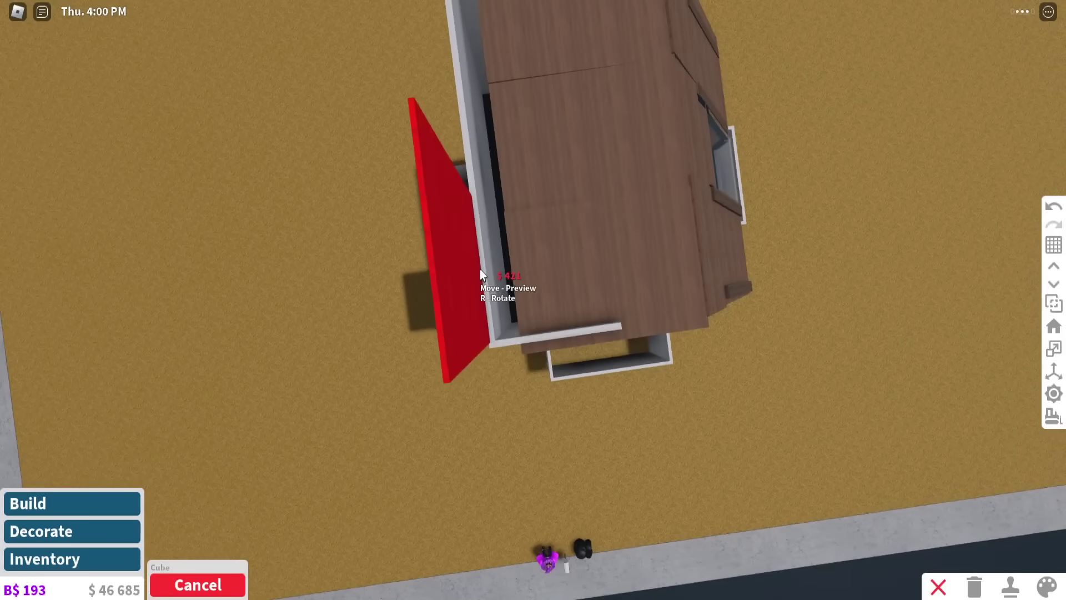
pyautogui.click(480, 269)
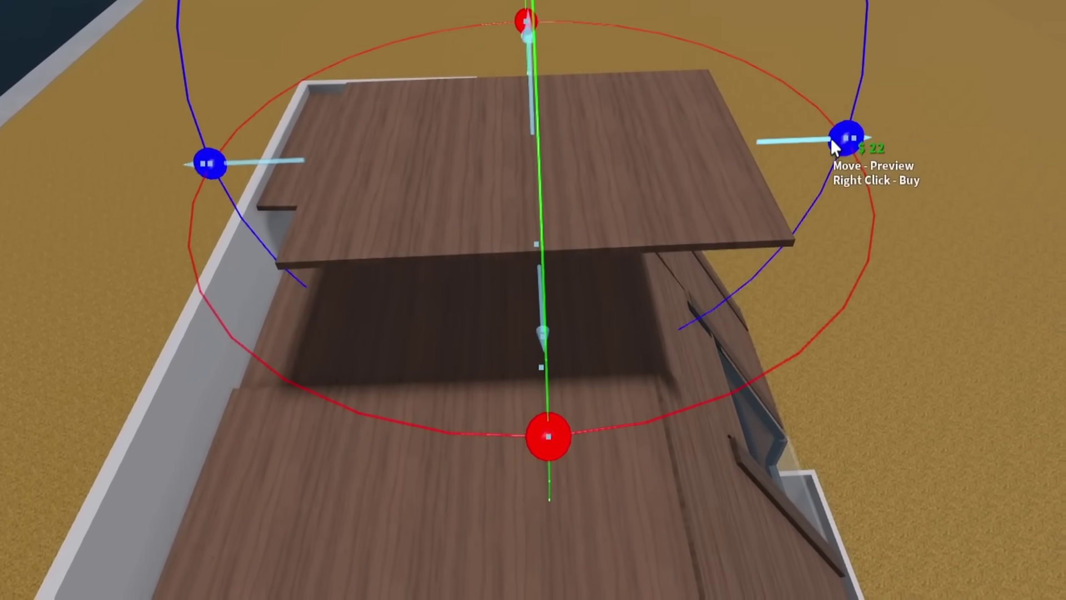
pyautogui.moveTo(843, 140); pyautogui.dragTo(590, 245)
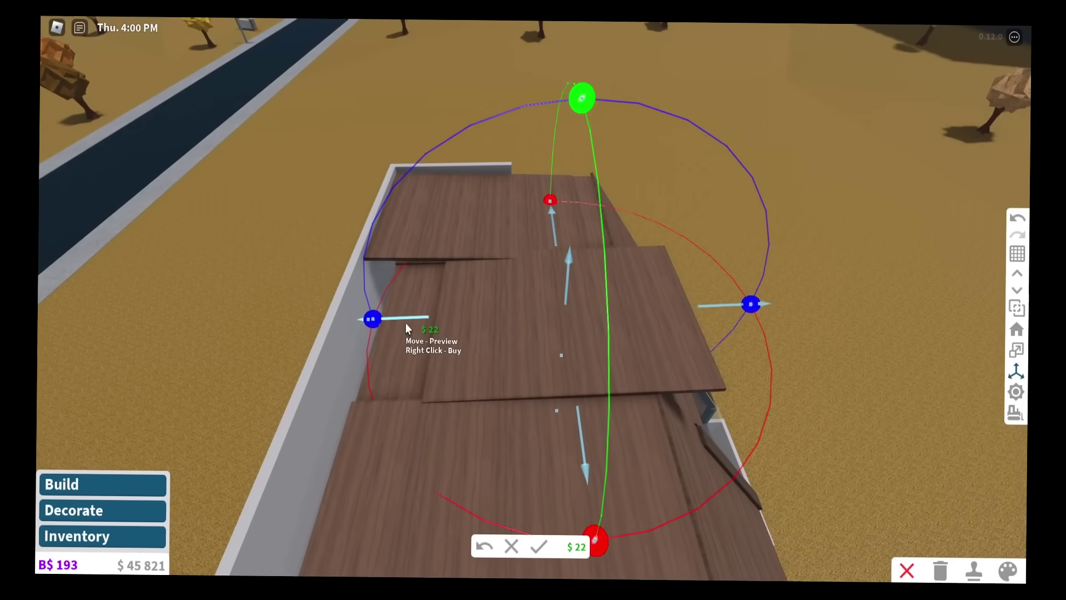
pyautogui.moveTo(408, 328); pyautogui.dragTo(342, 319)
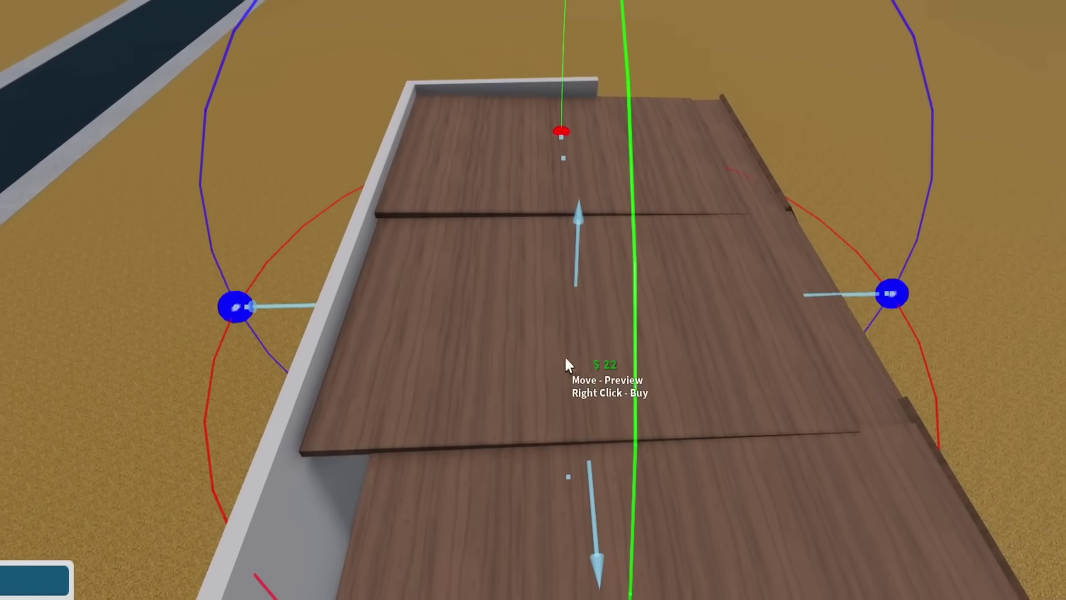
pyautogui.press('Return')
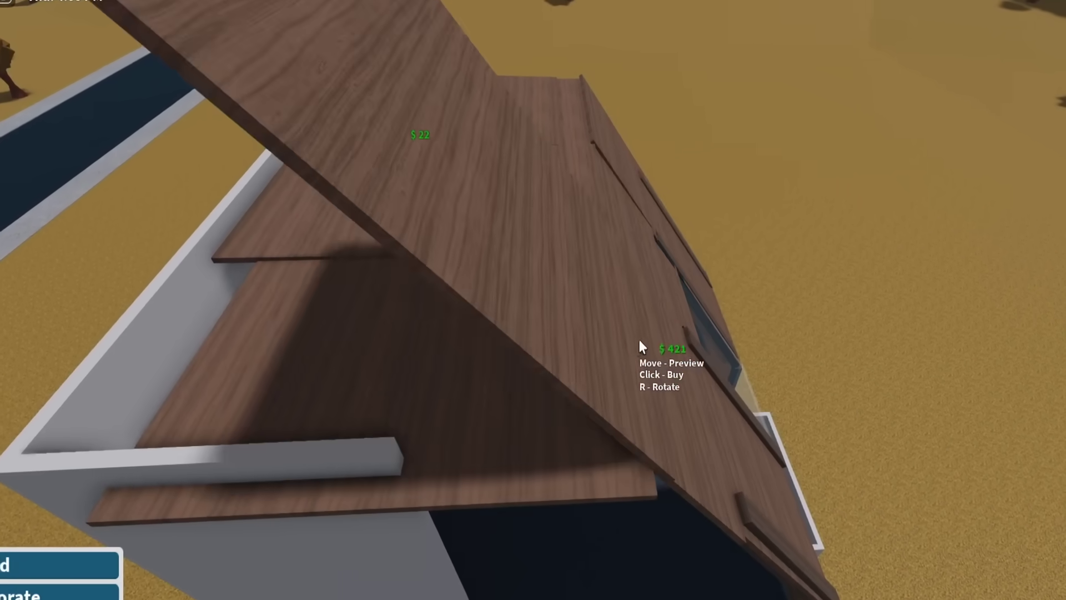
pyautogui.click(580, 293)
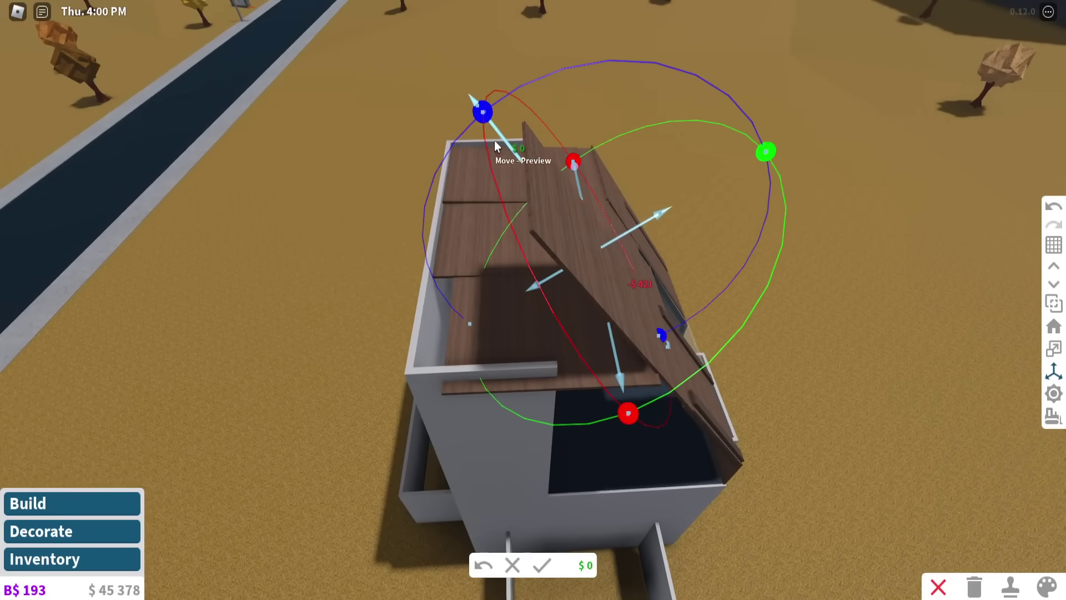
pyautogui.press('Return')
# Draw a wall inside the attic room.
pyautogui.moveTo(605, 287); pyautogui.dragTo(539, 366)
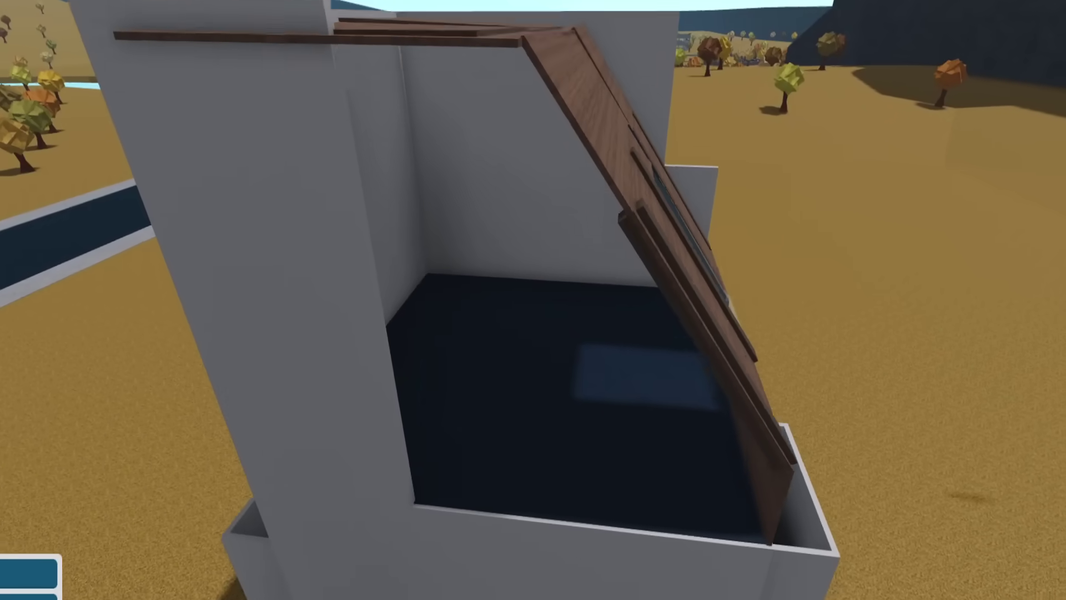
pyautogui.scroll(3, 373, 312)
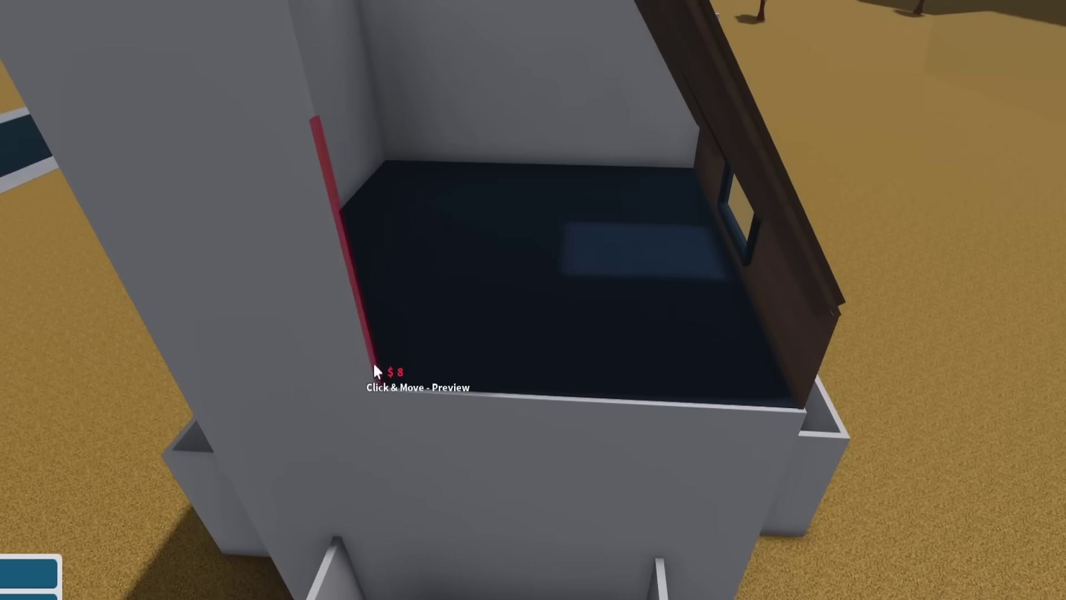
pyautogui.click(372, 361)
pyautogui.moveTo(1037, 383); pyautogui.dragTo(676, 354)
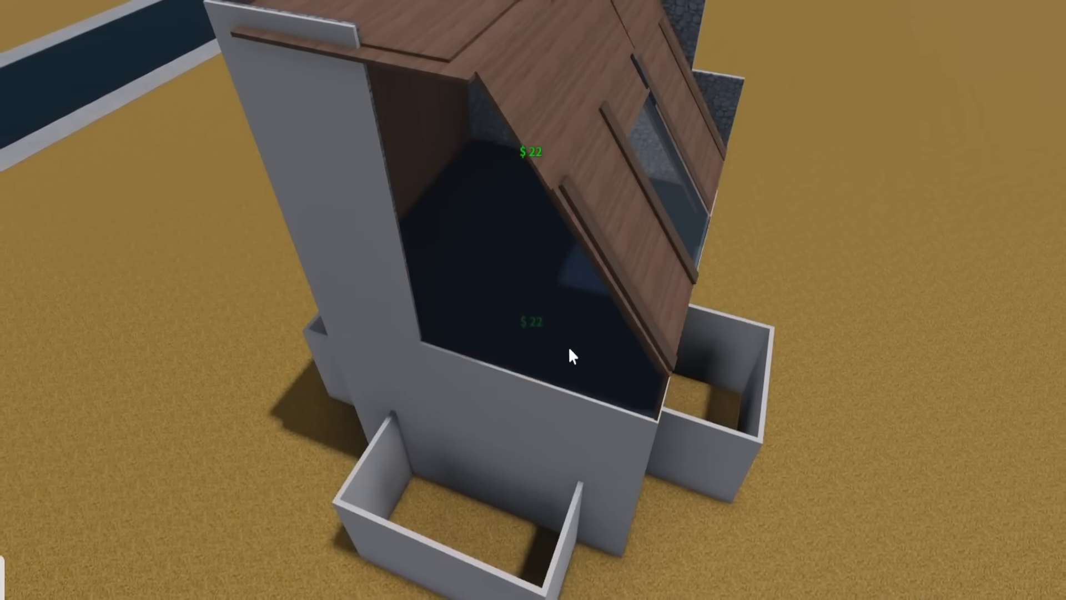
pyautogui.moveTo(568, 345)
pyautogui.mouseDown()
pyautogui.moveTo(562, 309)
pyautogui.moveTo(380, 383)
pyautogui.mouseUp()
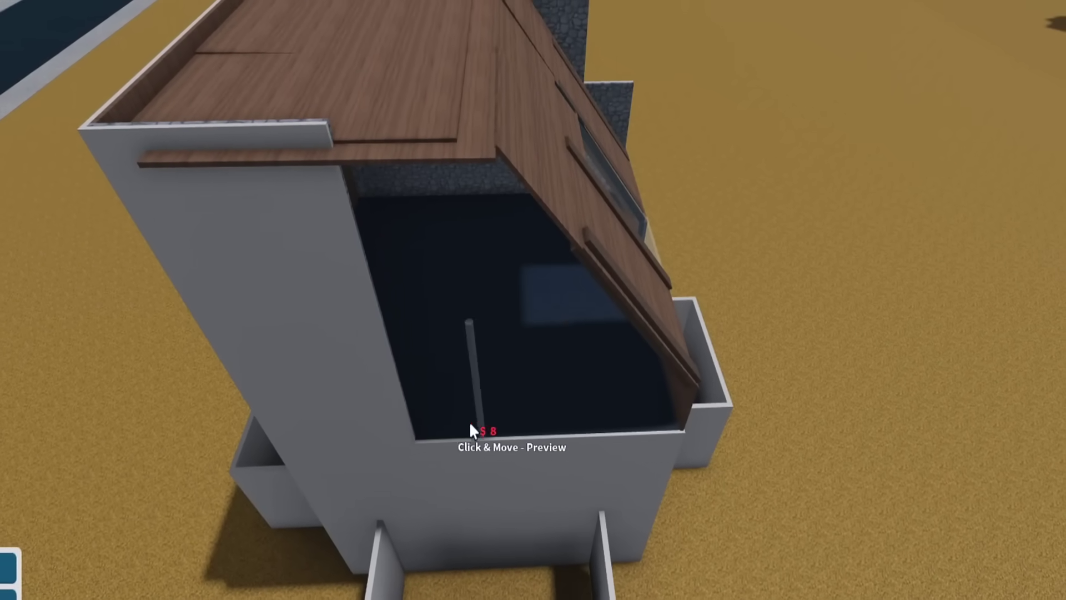
# Close the side roof gaps with wooden panels and fill the triangular hole.
pyautogui.moveTo(475, 417); pyautogui.dragTo(648, 408)
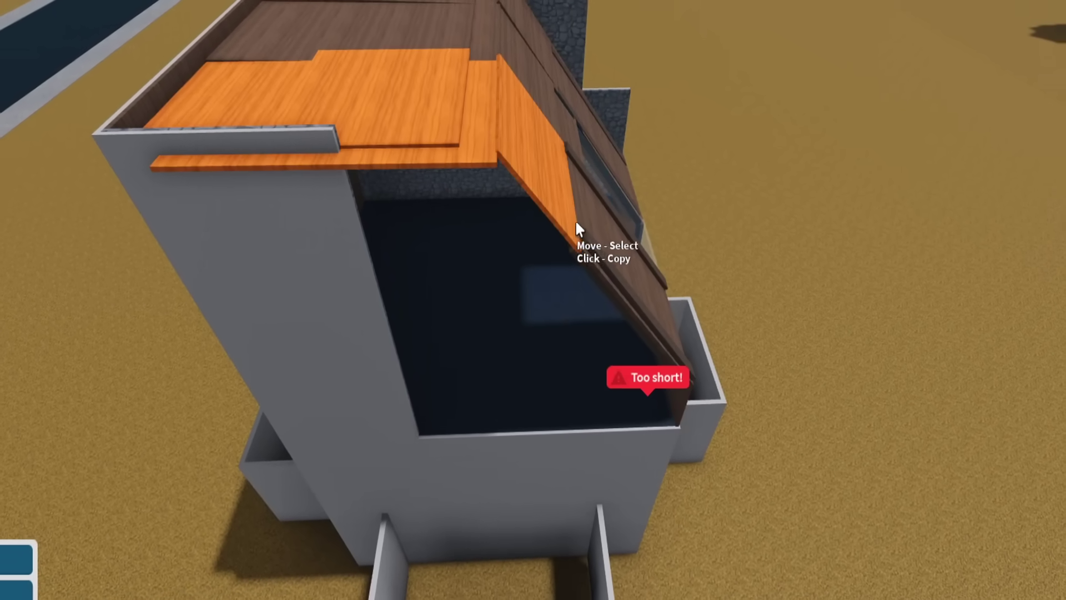
pyautogui.scroll(3, 568, 218)
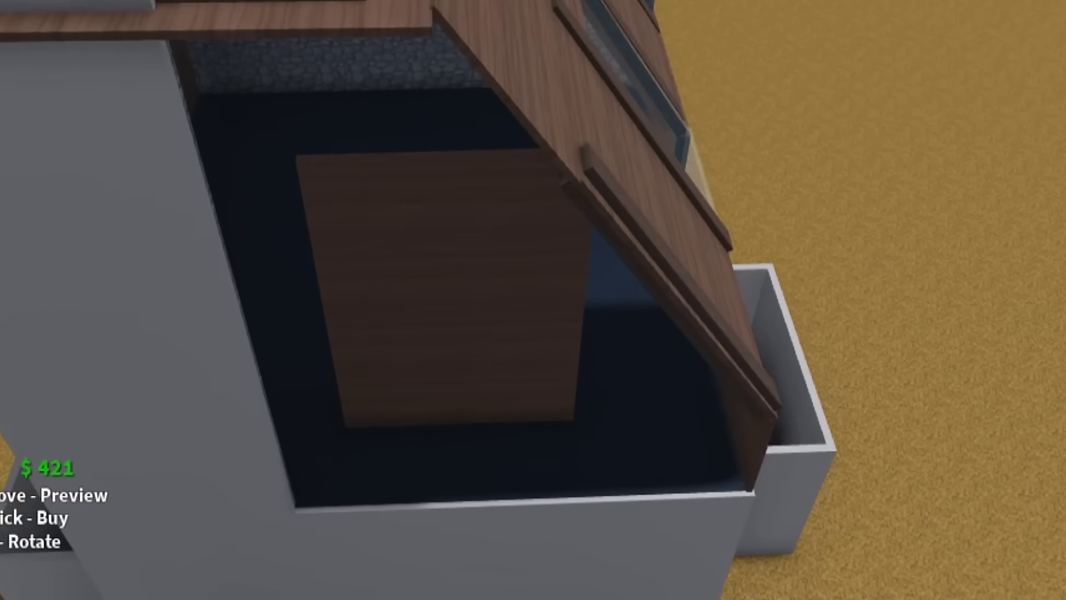
pyautogui.click(500, 466)
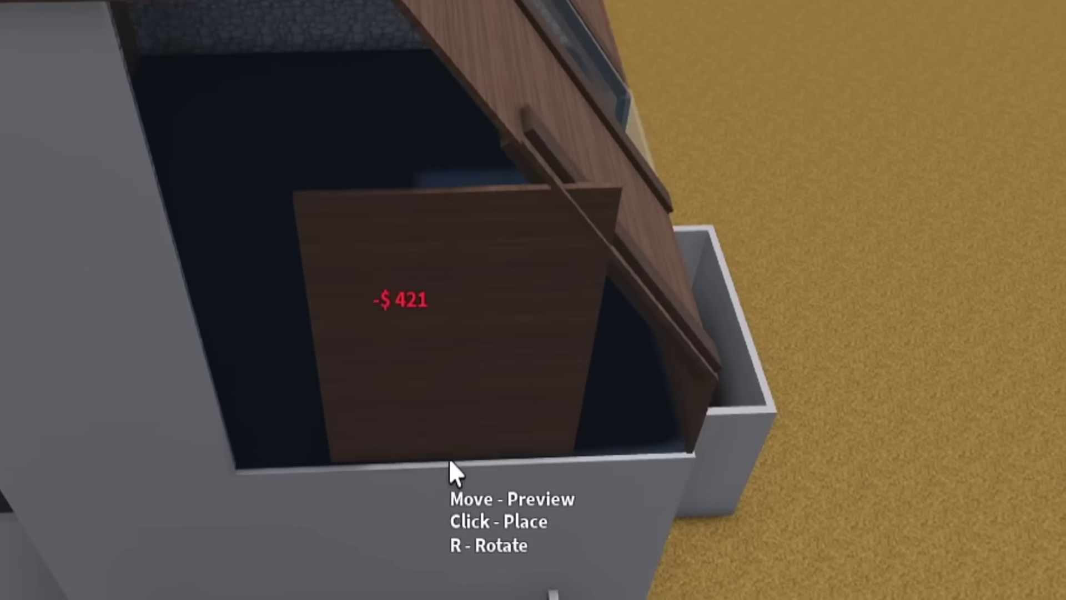
pyautogui.click(449, 459)
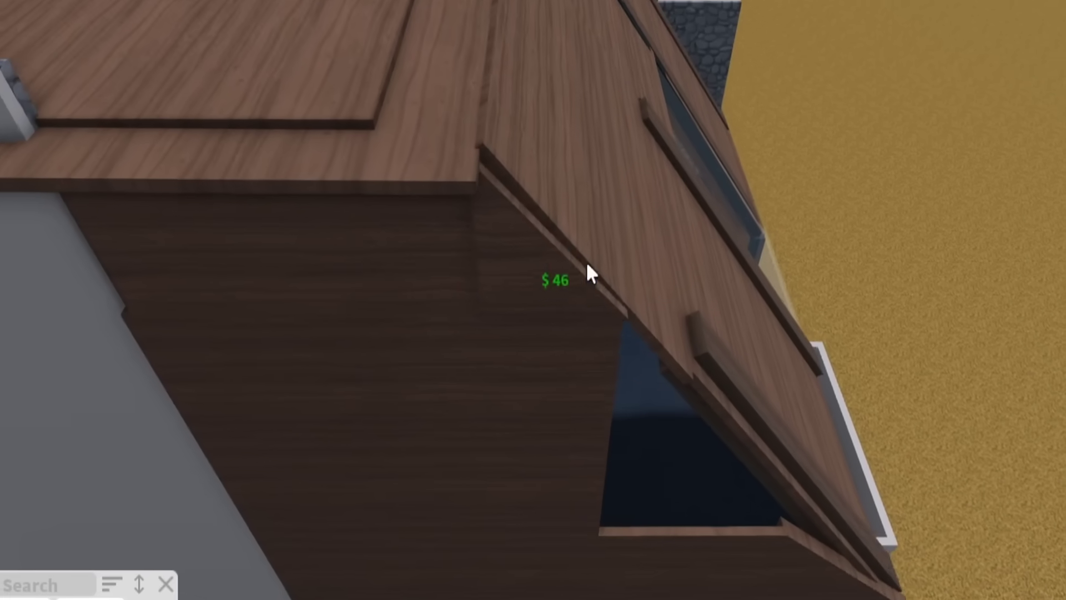
pyautogui.click(586, 261)
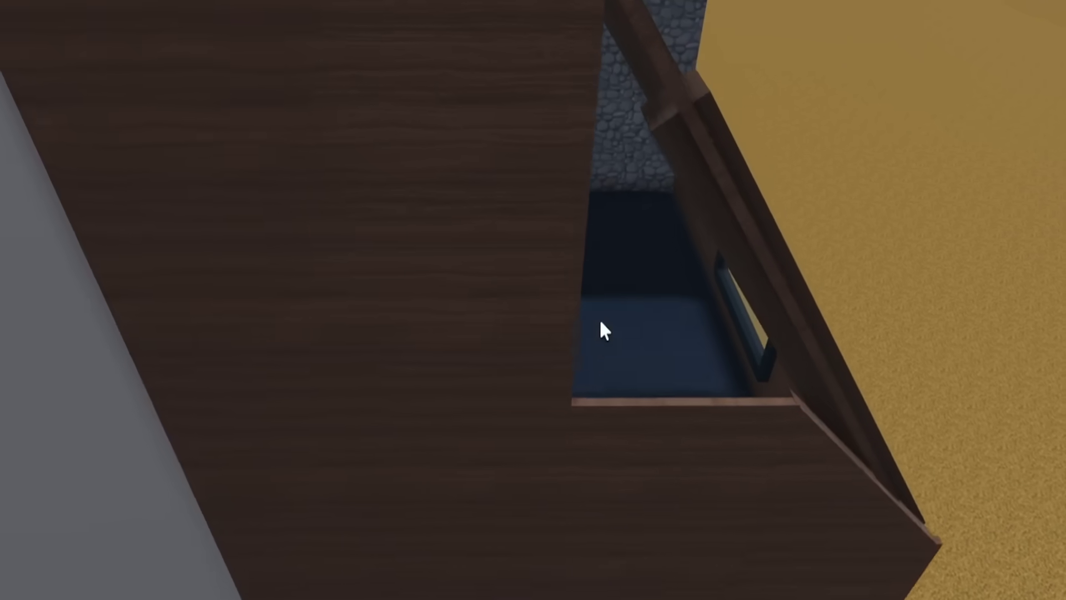
pyautogui.moveTo(541, 286); pyautogui.dragTo(520, 136)
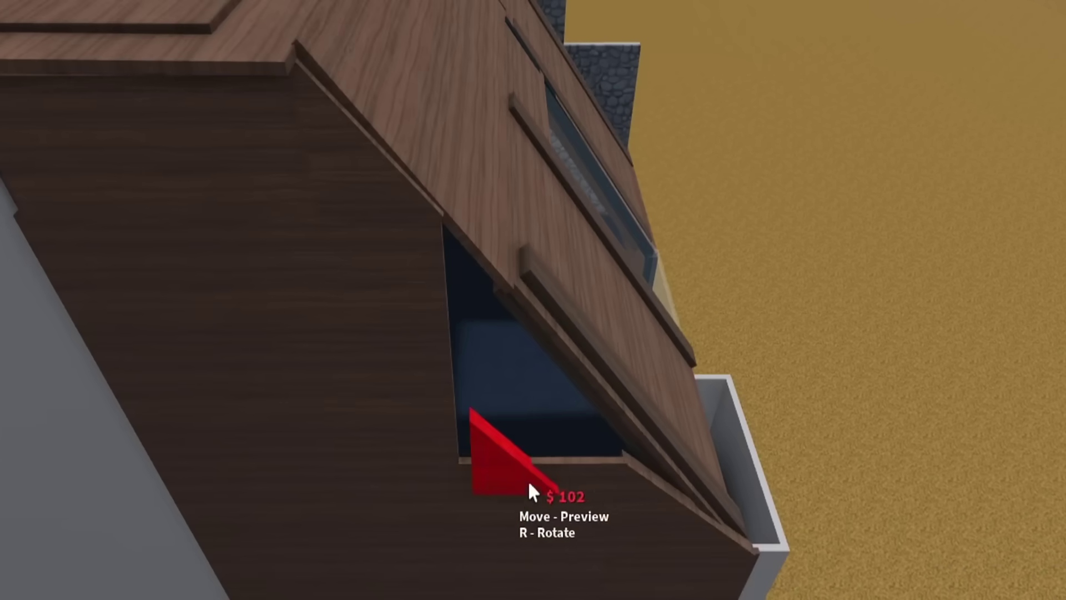
pyautogui.click(538, 457)
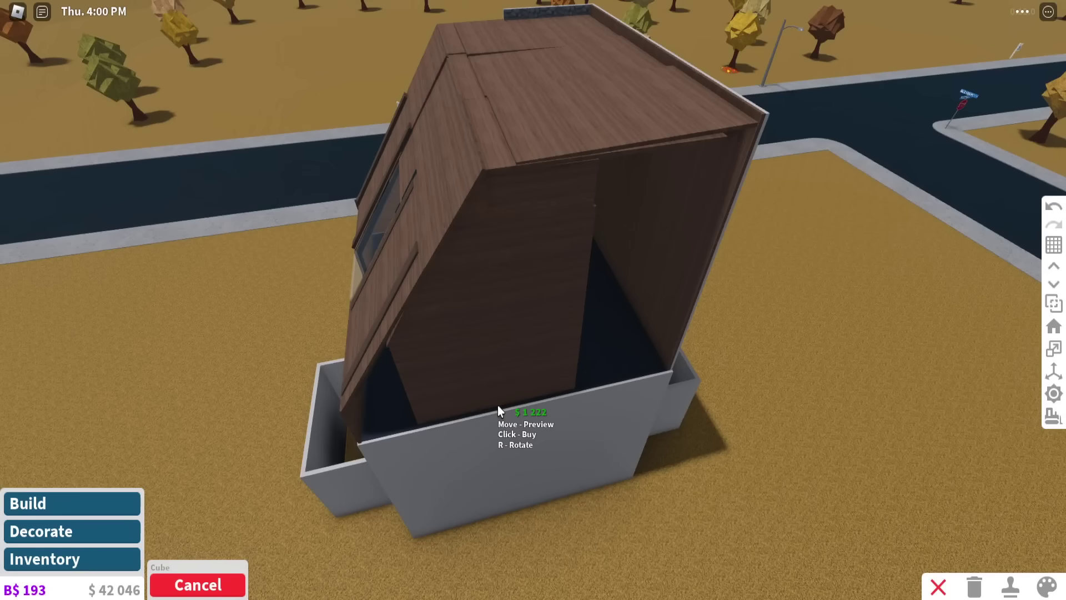
# Finish buying the wooden wall section and paint the inner wall with Circular Stone.
pyautogui.click(604, 316)
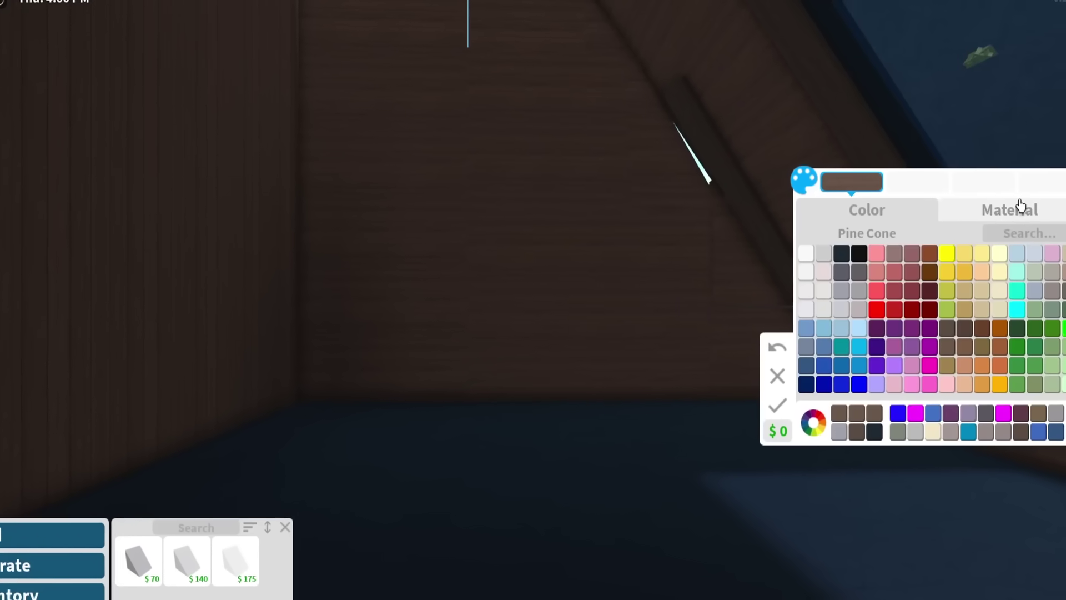
pyautogui.click(1026, 206)
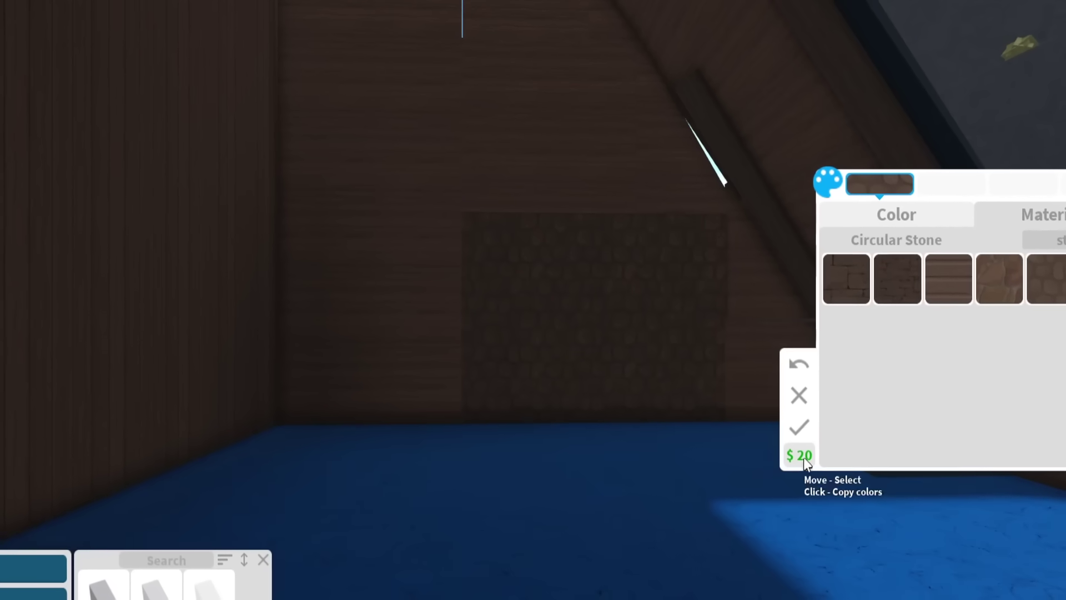
pyautogui.click(796, 424)
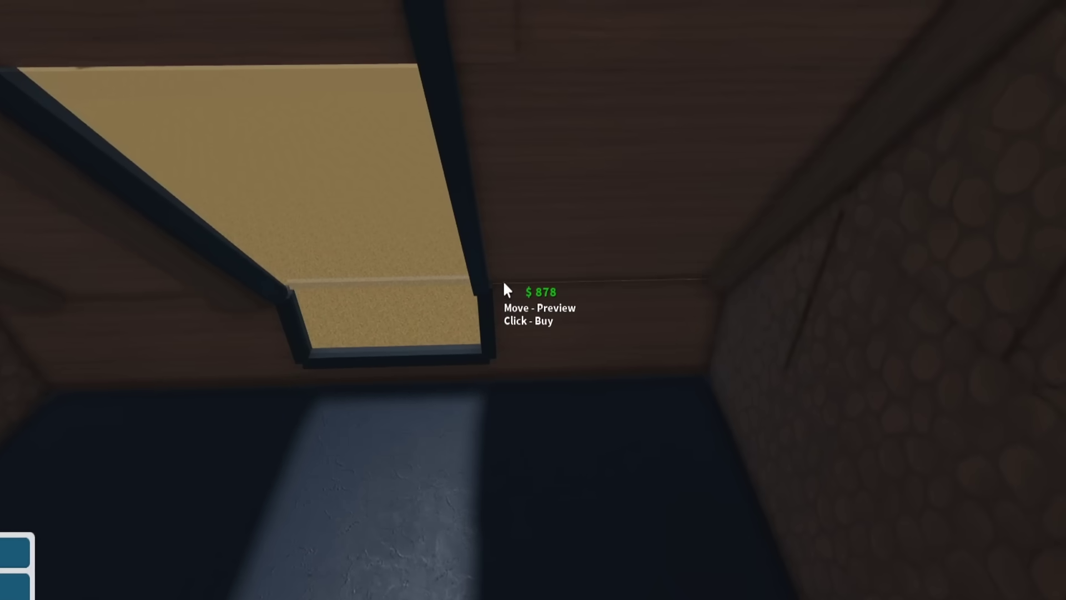
# Lay Large Square Beams across the attic ceiling, stretching them with Custom Placement.
pyautogui.moveTo(503, 279); pyautogui.dragTo(534, 75)
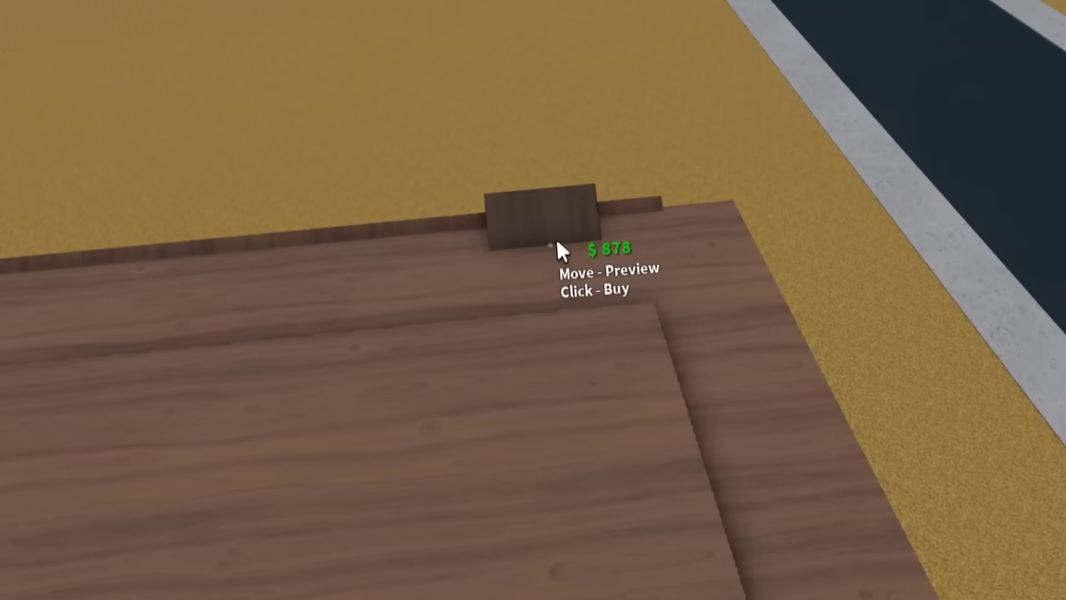
pyautogui.click(556, 239)
pyautogui.moveTo(631, 266); pyautogui.dragTo(622, 277)
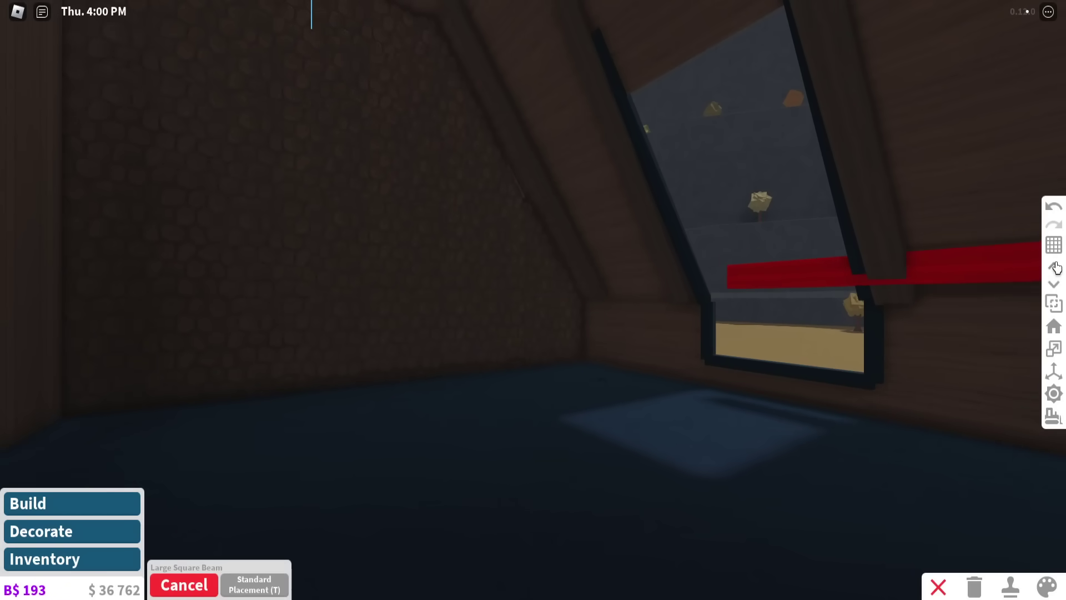
pyautogui.moveTo(750, 249); pyautogui.dragTo(593, 279)
pyautogui.press('t')
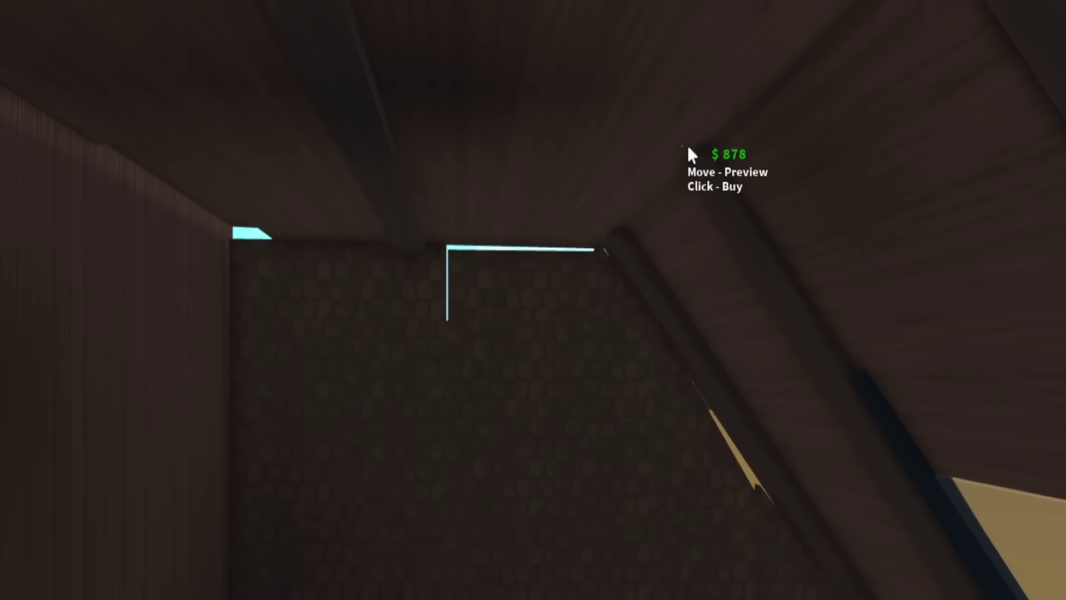
pyautogui.moveTo(688, 146); pyautogui.dragTo(346, 147)
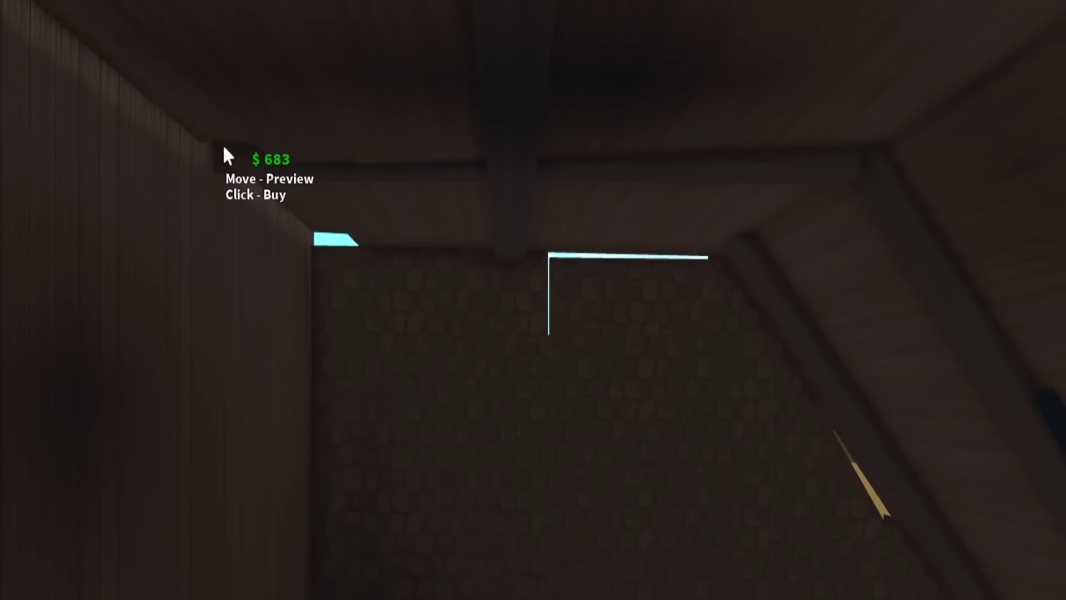
pyautogui.moveTo(224, 146); pyautogui.dragTo(533, 162)
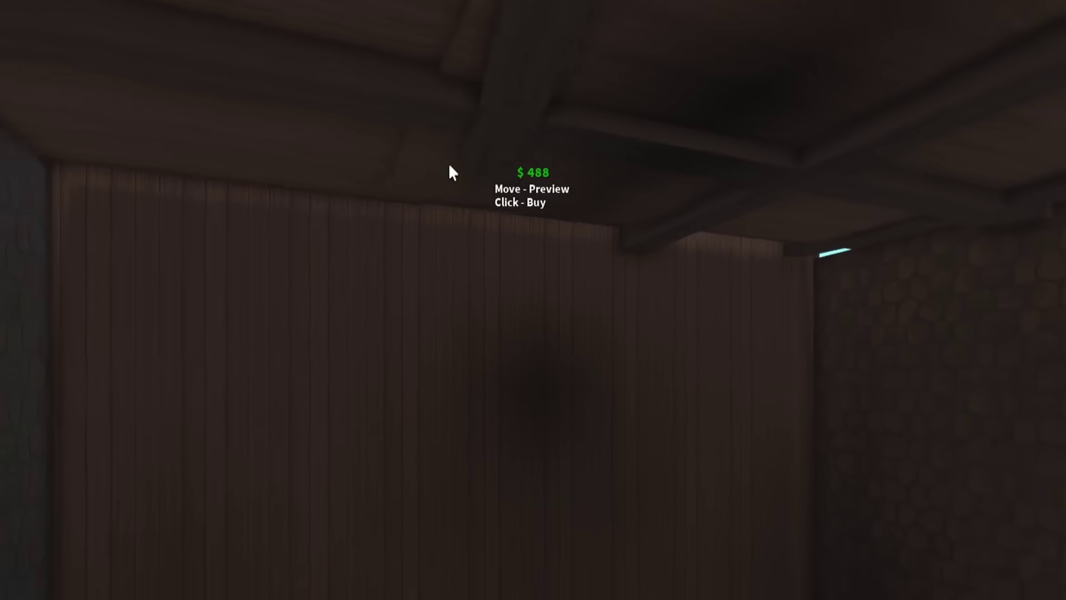
pyautogui.moveTo(410, 201); pyautogui.dragTo(479, 206)
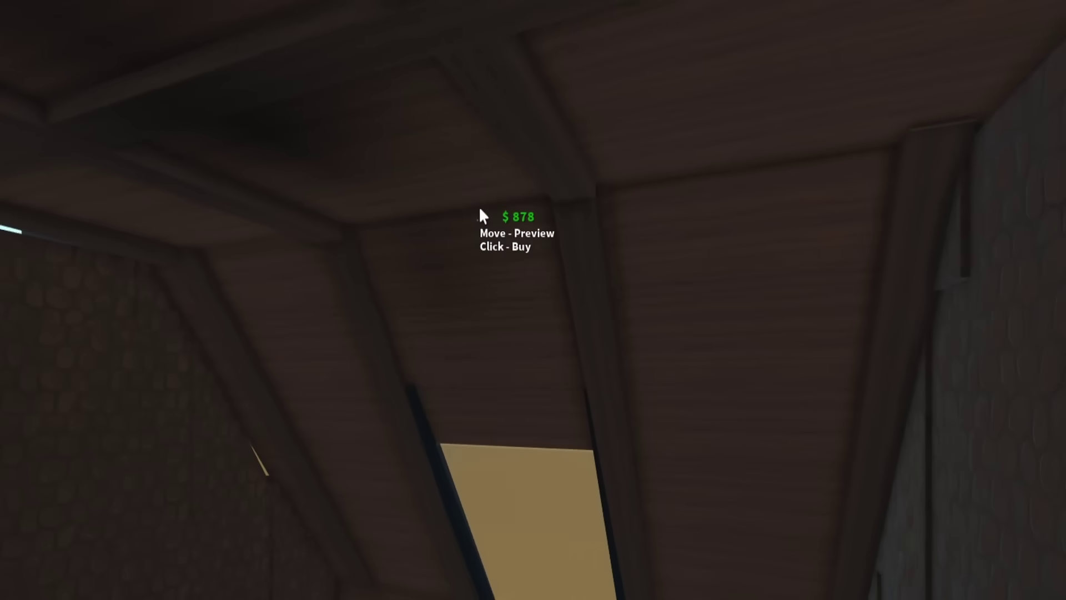
pyautogui.click(427, 282)
# Place a wedge piece against the stone wall.
pyautogui.moveTo(896, 212); pyautogui.dragTo(534, 148)
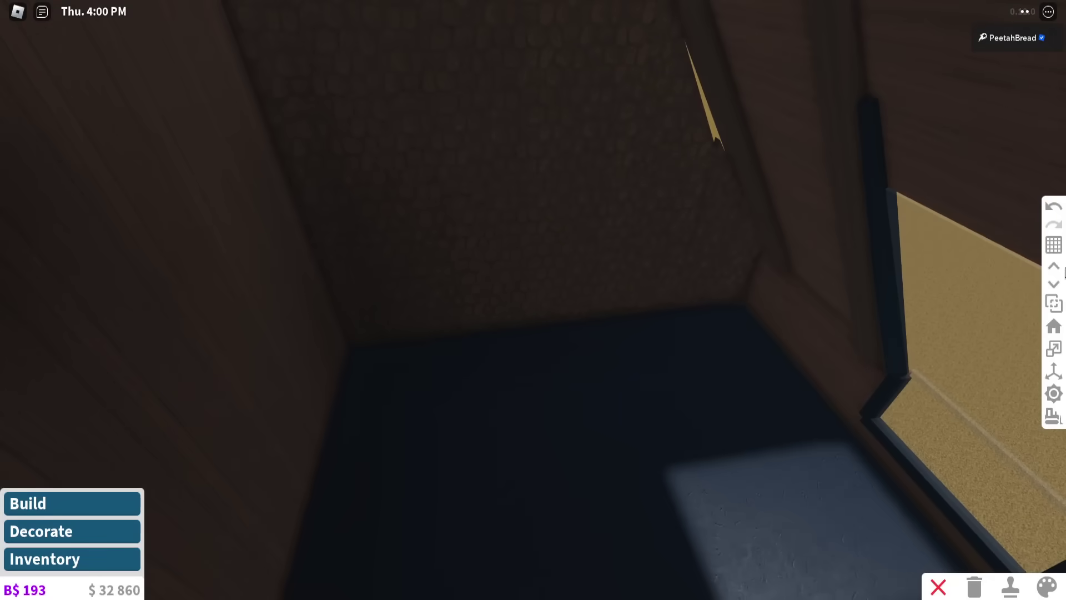
pyautogui.click(1054, 278)
pyautogui.moveTo(529, 208); pyautogui.dragTo(561, 150)
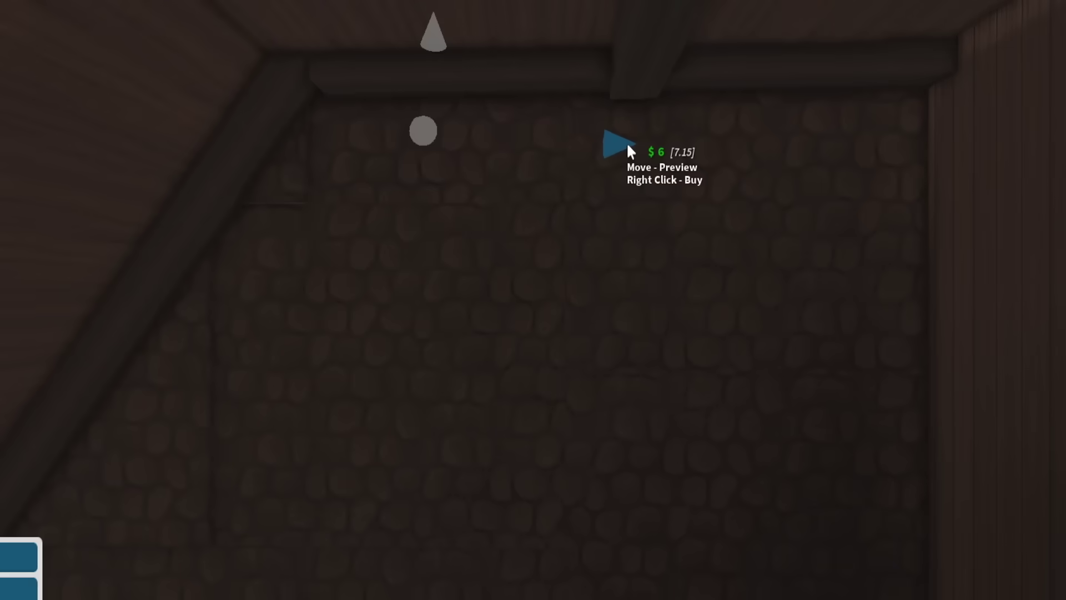
pyautogui.rightClick(626, 143)
pyautogui.moveTo(533, 333)
pyautogui.mouseDown()
pyautogui.moveTo(576, 350)
pyautogui.moveTo(488, 346)
pyautogui.mouseUp()
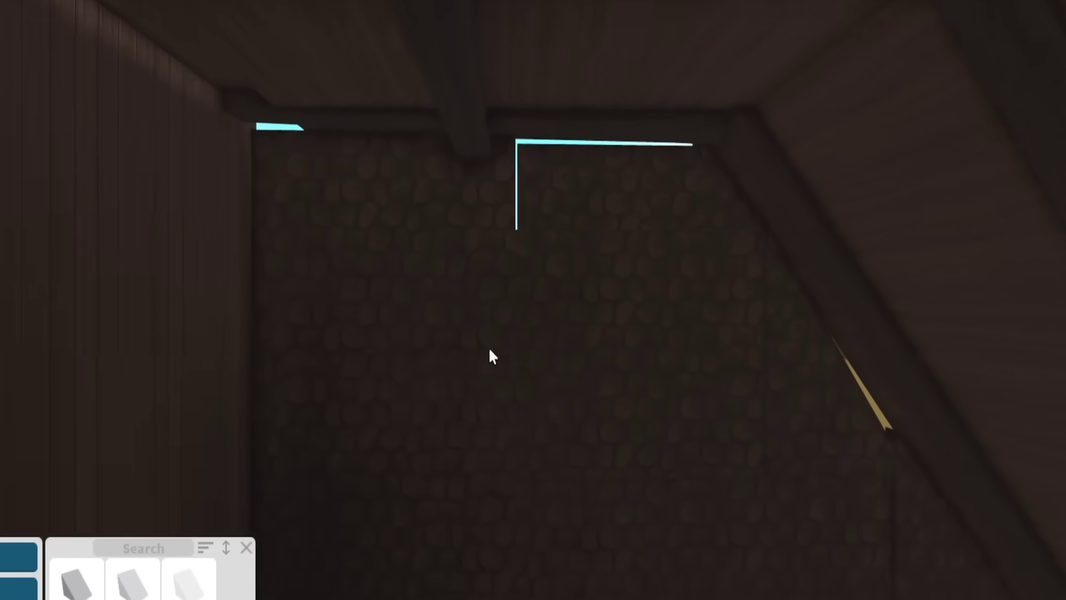
pyautogui.scroll(3, 465, 153)
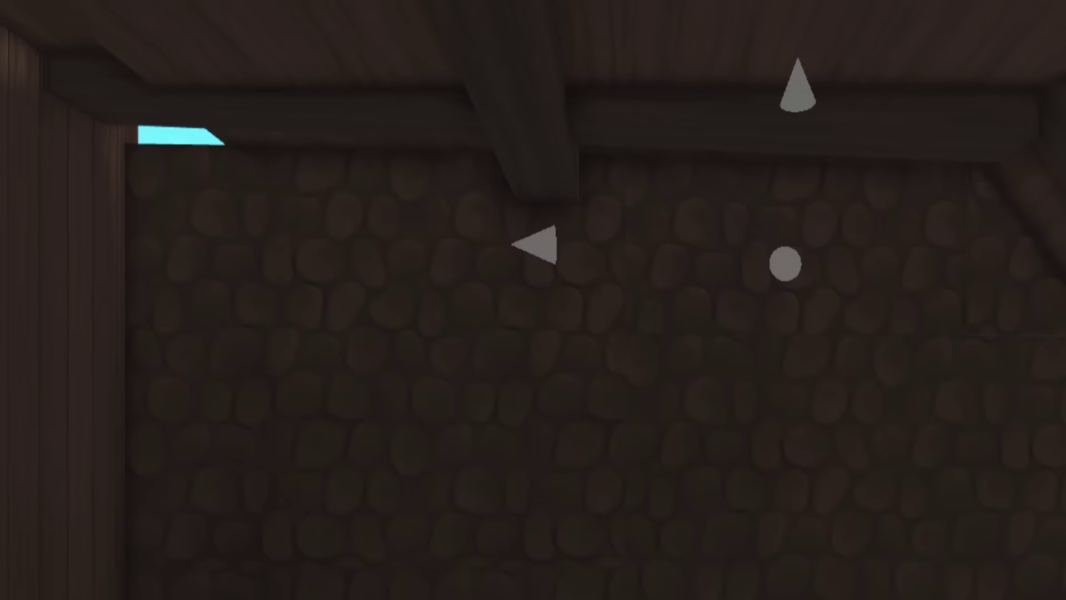
pyautogui.press('4')
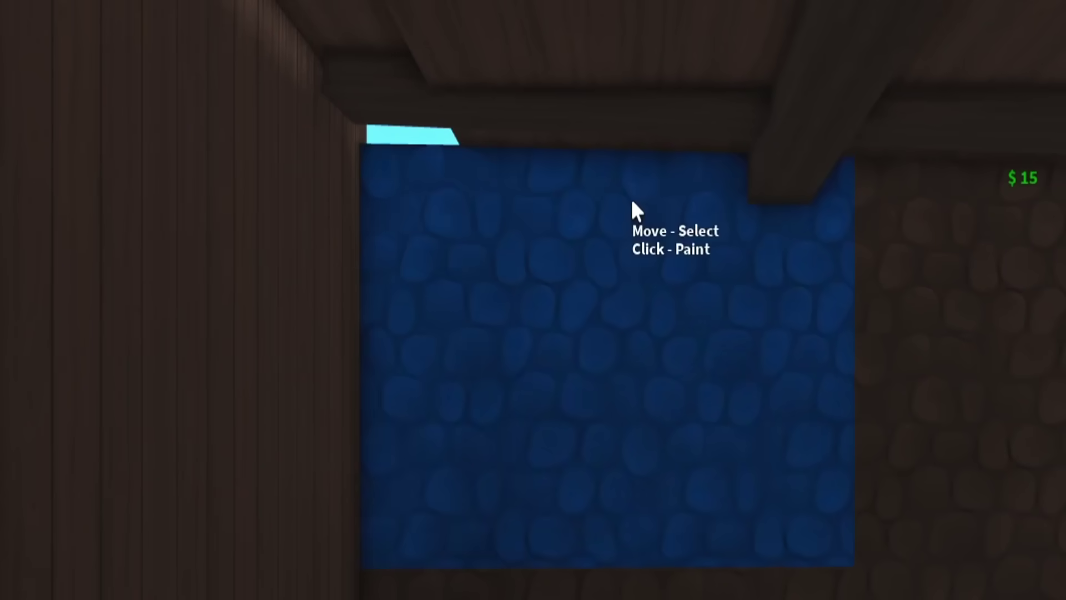
pyautogui.scroll(-5, 641, 234)
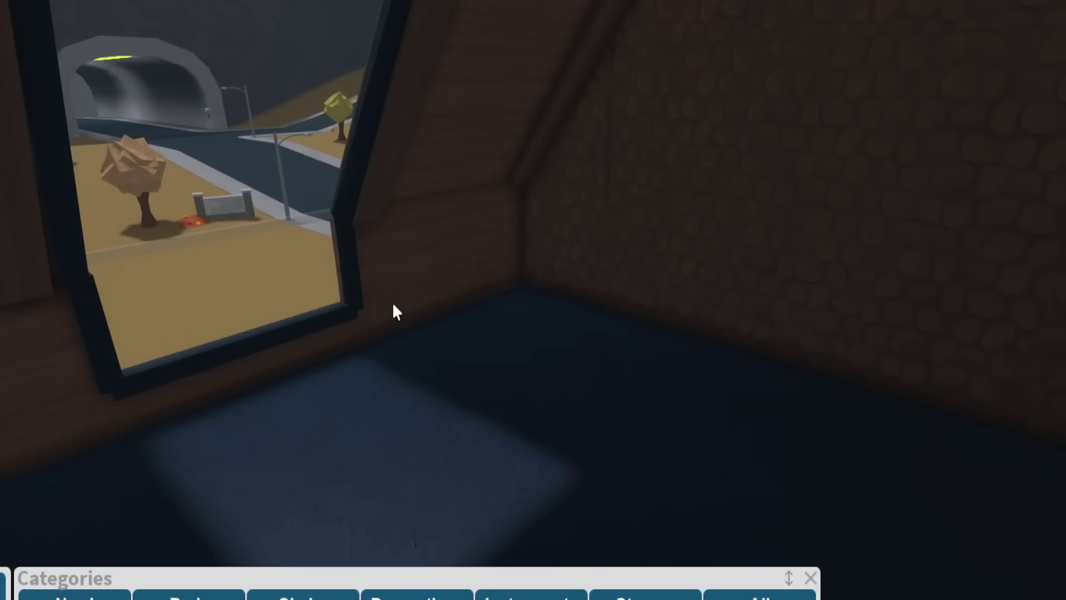
# Place a Wood Burning Stove with a roof chimney between the window and stone walls.
pyautogui.click(68, 598)
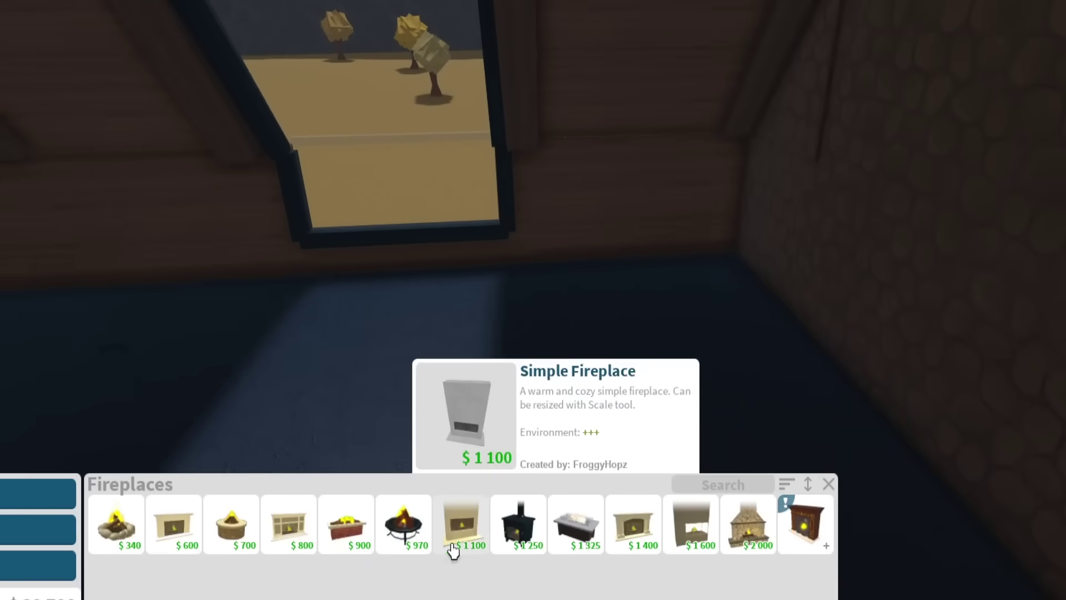
pyautogui.click(532, 531)
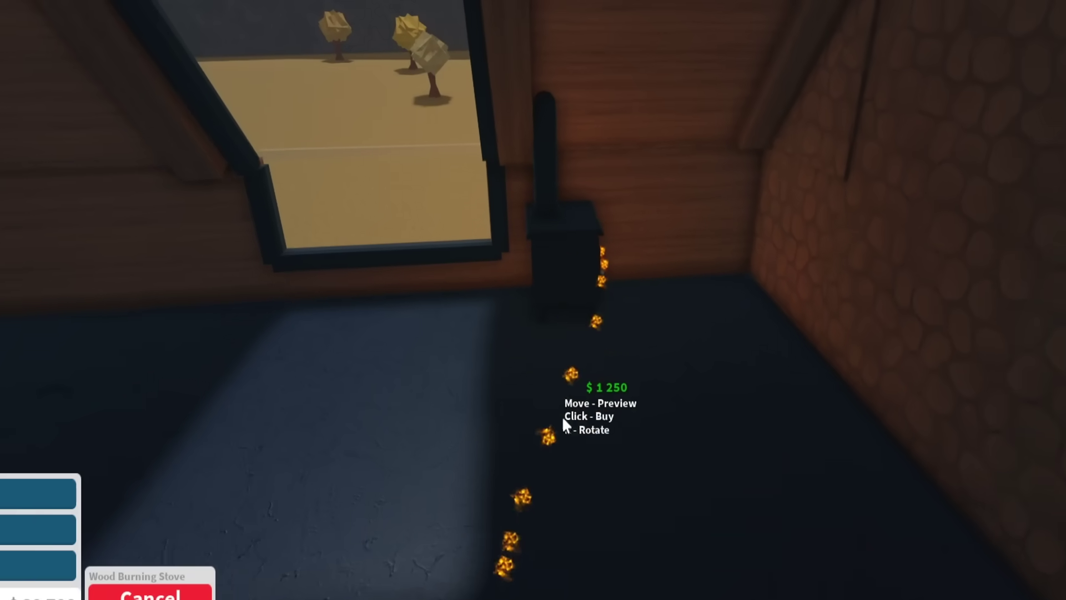
pyautogui.click(562, 416)
pyautogui.press('Escape')
pyautogui.click(573, 454)
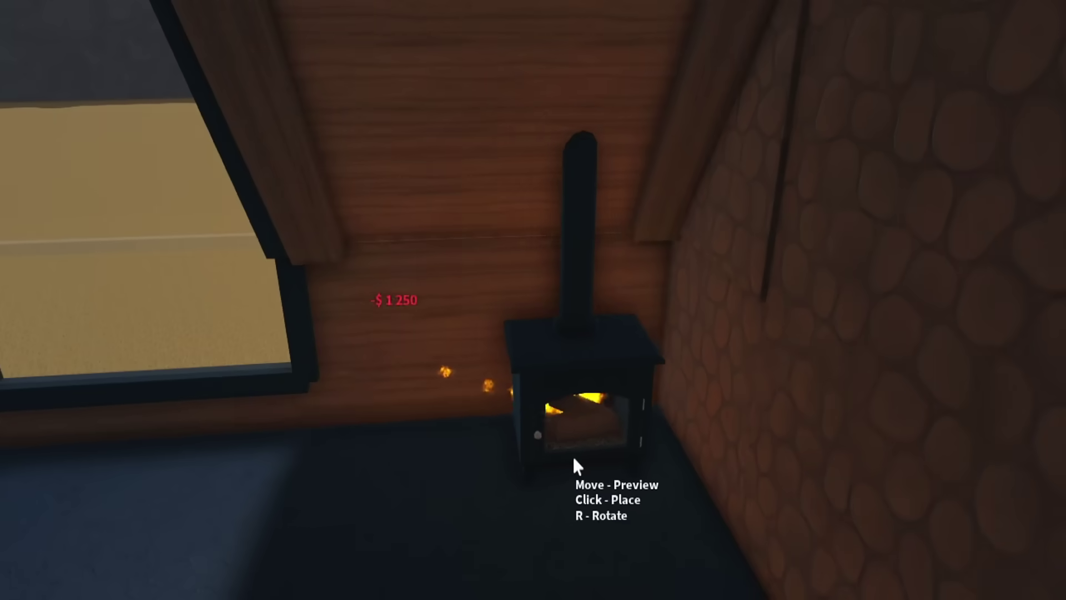
pyautogui.click(586, 436)
pyautogui.moveTo(587, 437)
pyautogui.mouseDown()
pyautogui.moveTo(649, 398)
pyautogui.moveTo(613, 237)
pyautogui.mouseUp()
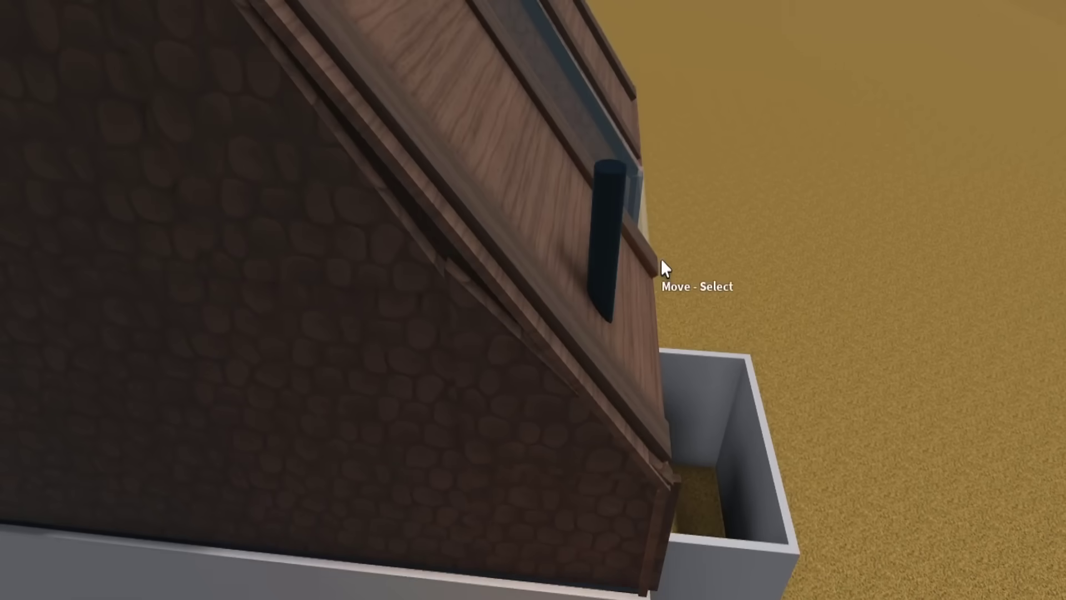
pyautogui.moveTo(672, 258); pyautogui.dragTo(666, 255)
pyautogui.scroll(-3, 667, 255)
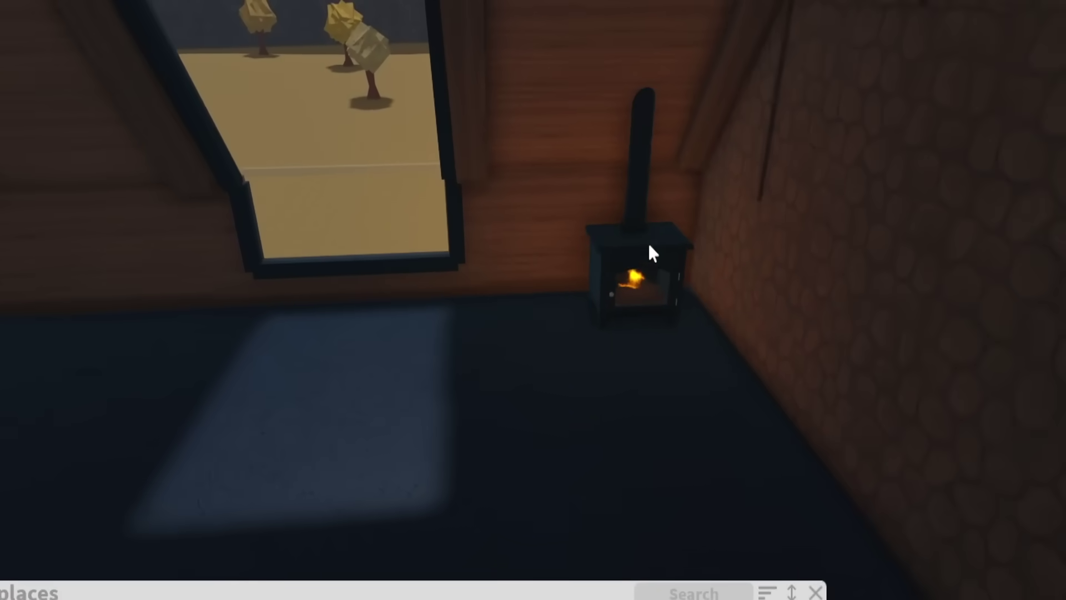
pyautogui.click(647, 242)
pyautogui.scroll(3, 541, 366)
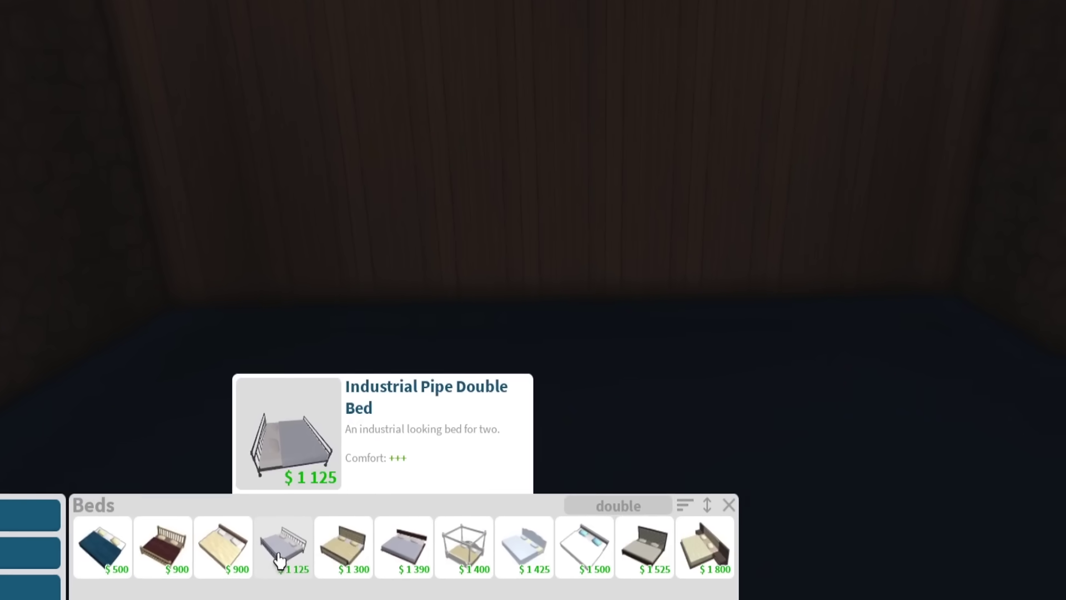
# Place the Industrial Pipe Double Bed against the wall.
pyautogui.click(281, 542)
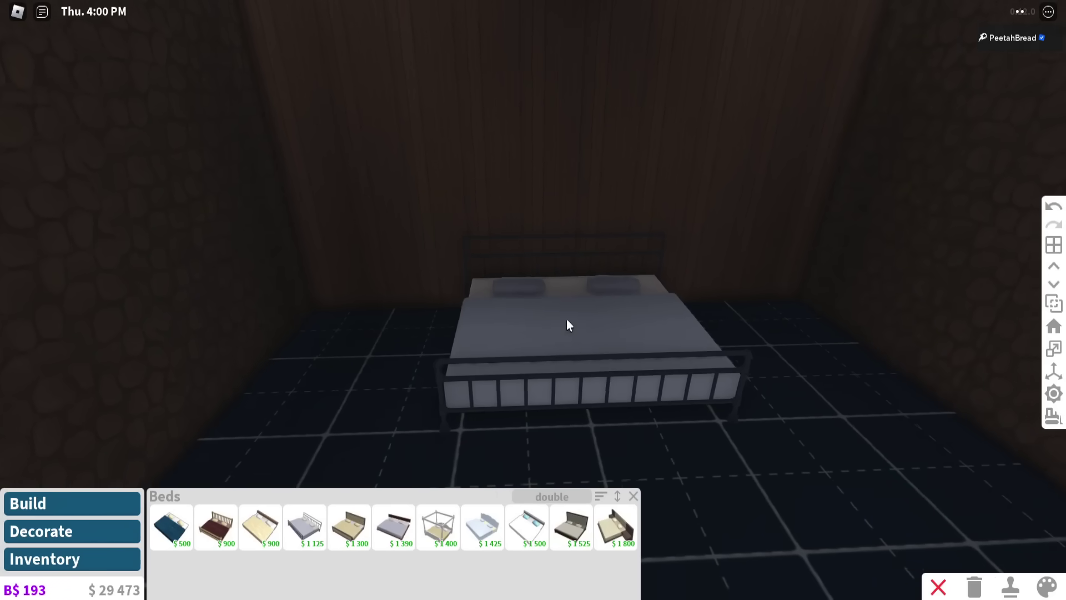
pyautogui.click(567, 319)
pyautogui.click(573, 294)
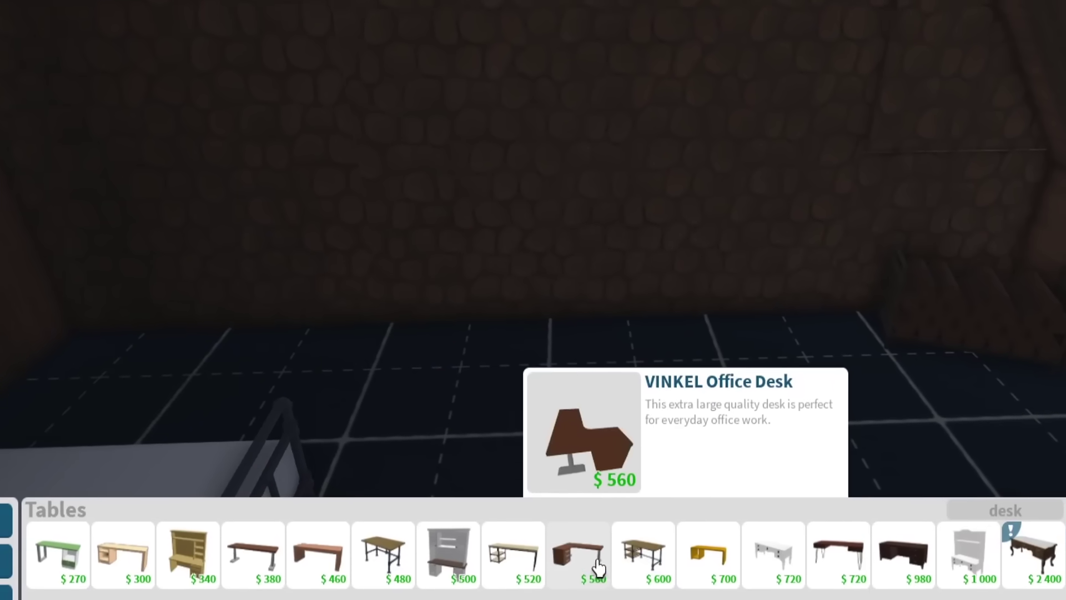
# Add a wooden desk with shelves against the stone wall.
pyautogui.click(531, 560)
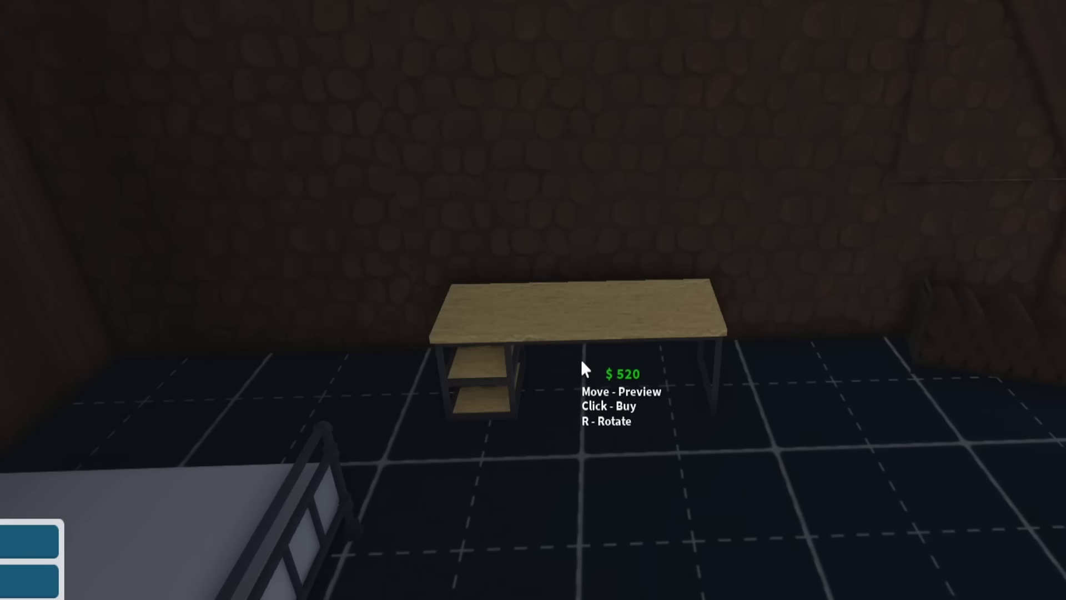
pyautogui.rightClick(423, 479)
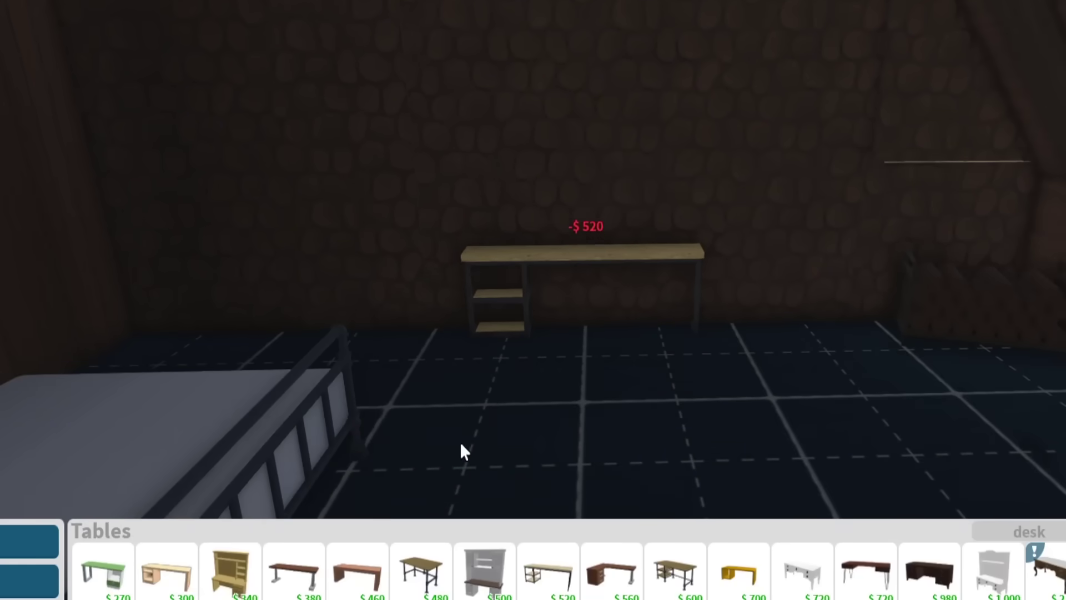
pyautogui.scroll(2, 459, 442)
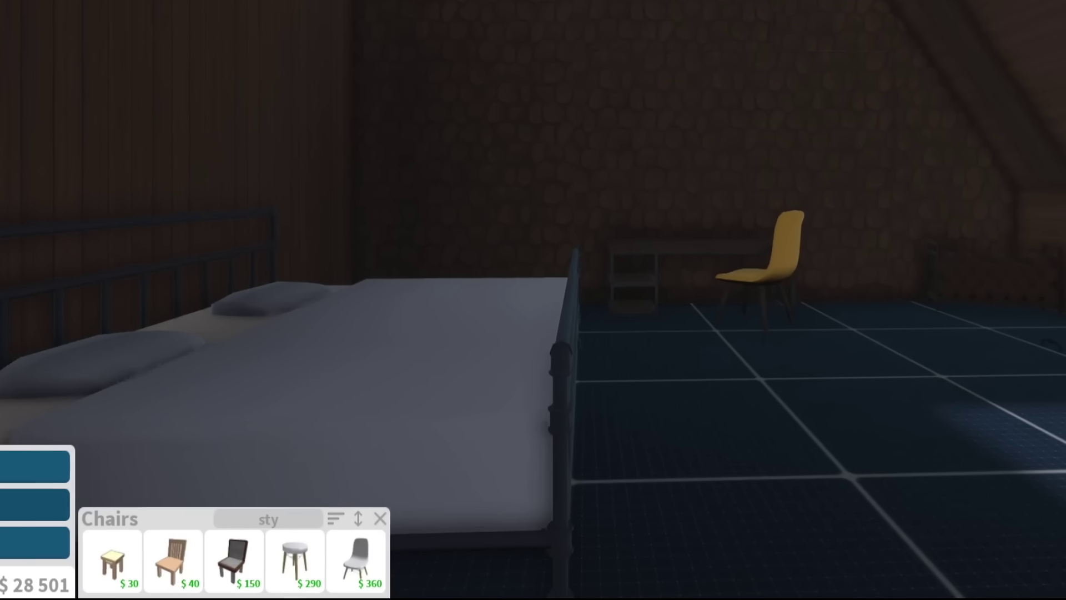
pyautogui.click(380, 520)
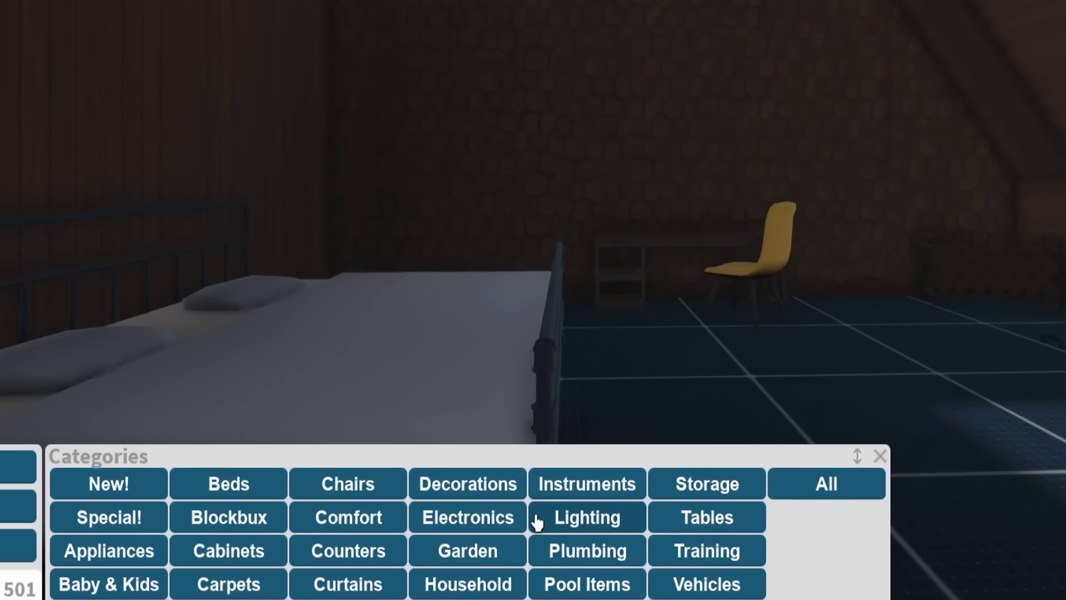
# Place the Victorian Chandelier and an Industrial Pipe end table beside the bed.
pyautogui.click(100, 485)
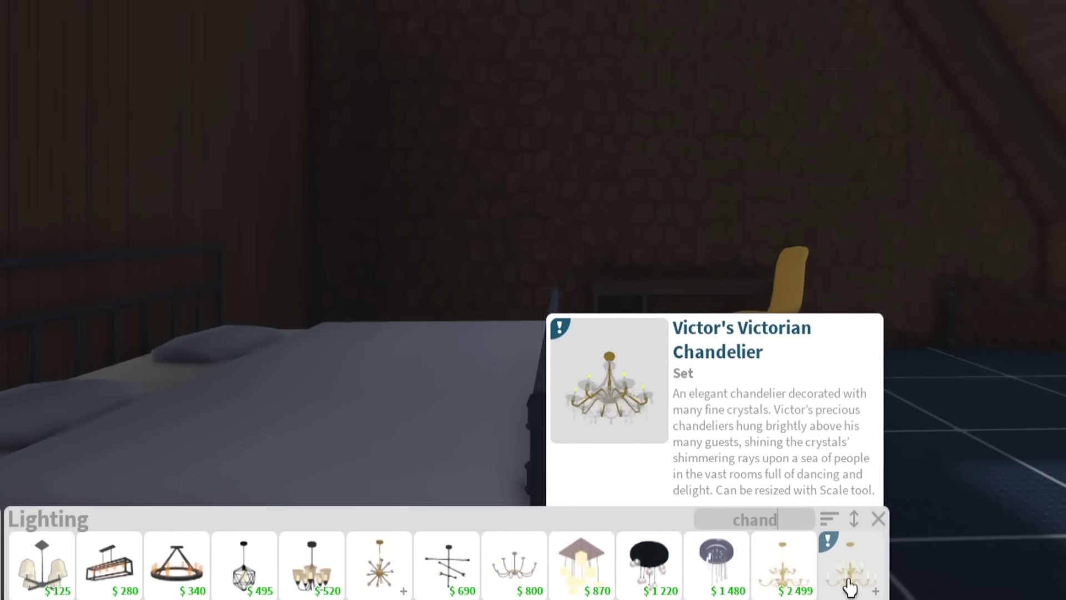
pyautogui.click(849, 576)
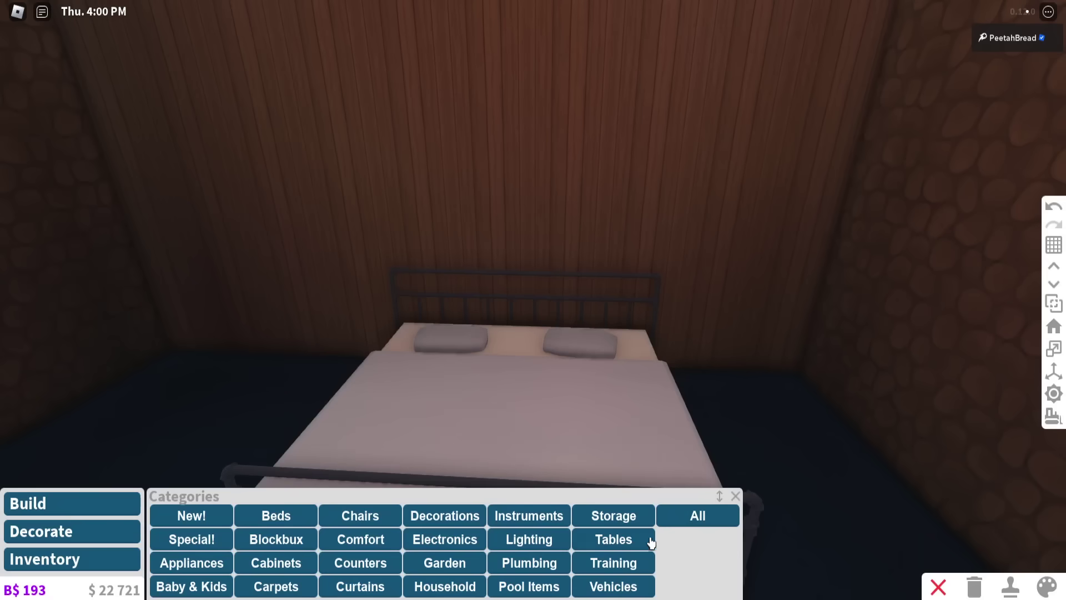
pyautogui.click(614, 539)
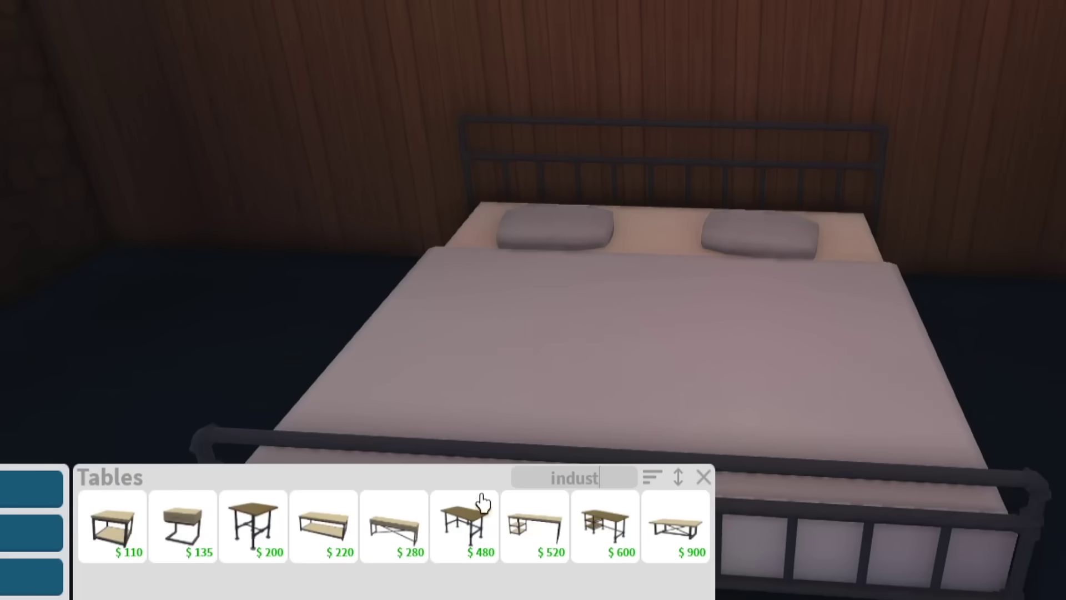
pyautogui.click(256, 525)
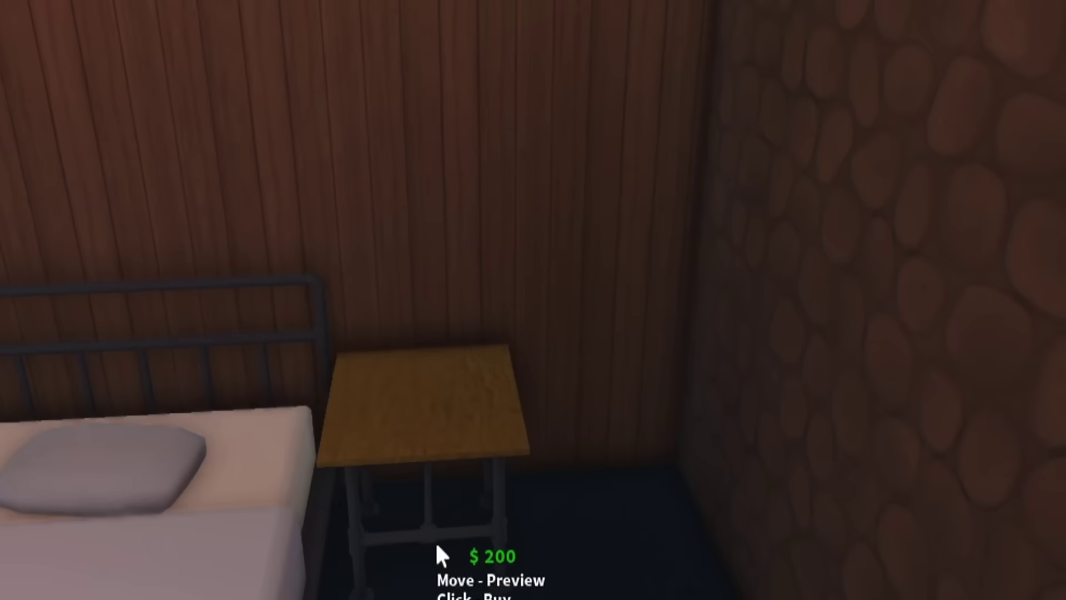
pyautogui.click(435, 540)
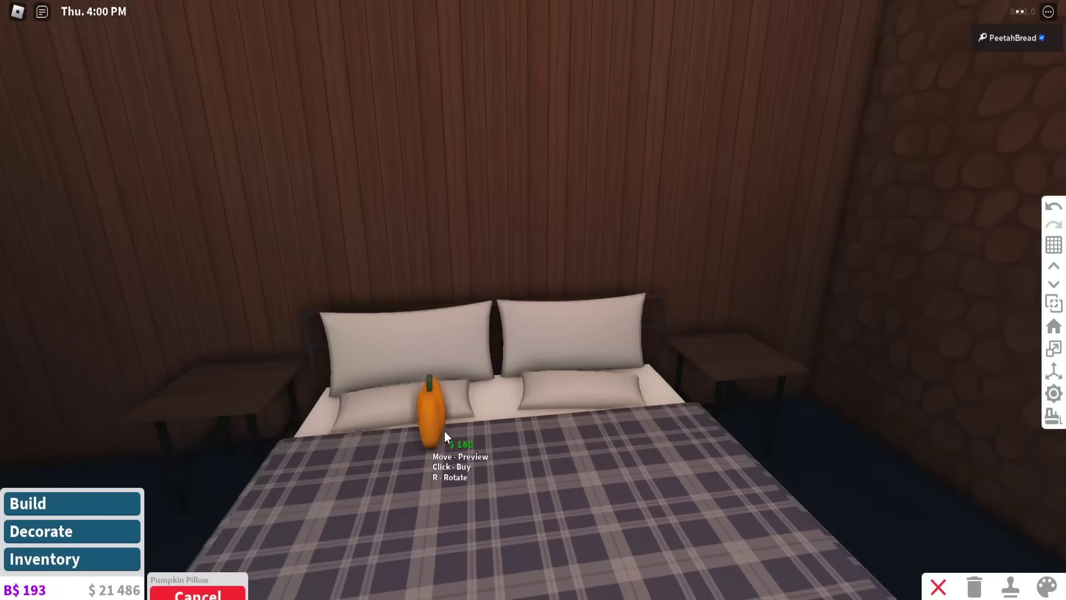
pyautogui.scroll(2, 443, 430)
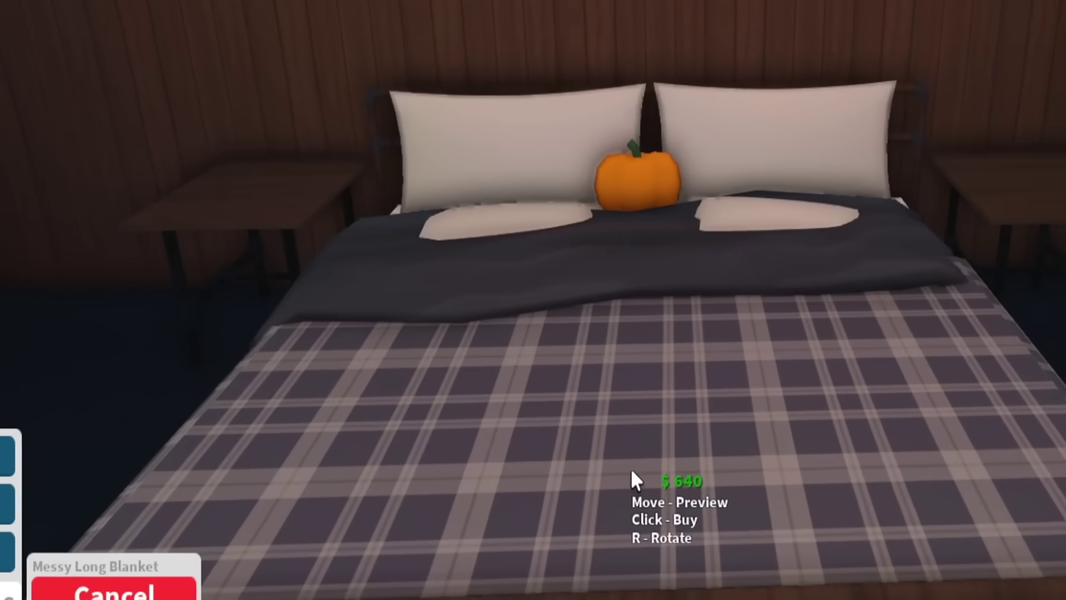
# Buy the Messy Long Blanket and drape it over the bed.
pyautogui.click(617, 324)
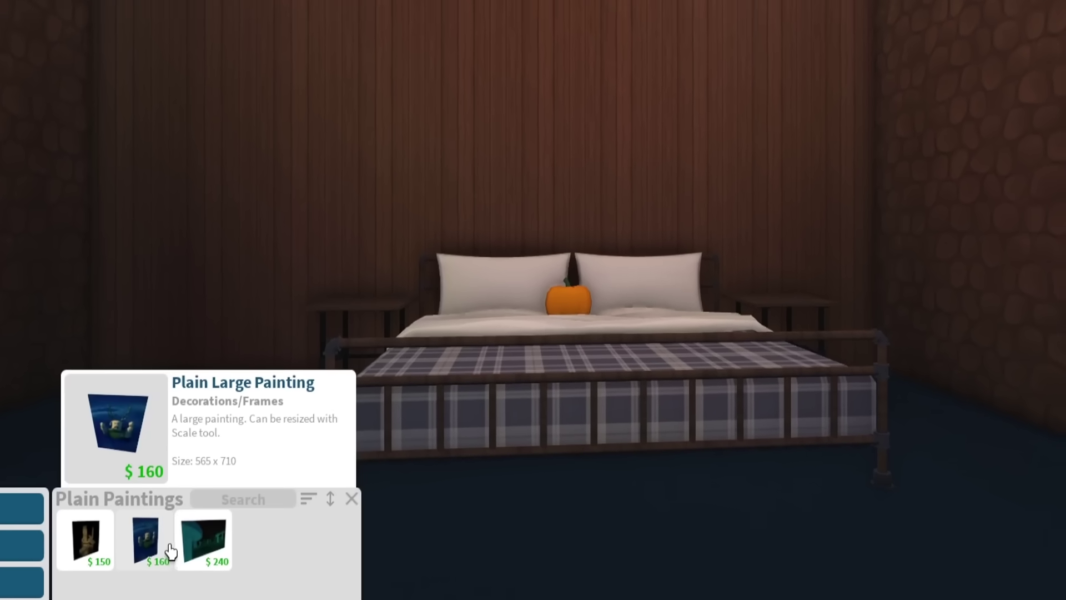
# Hang the blue Plain Large Painting above the bed, enlarge it, and add a wooden frame.
pyautogui.click(145, 540)
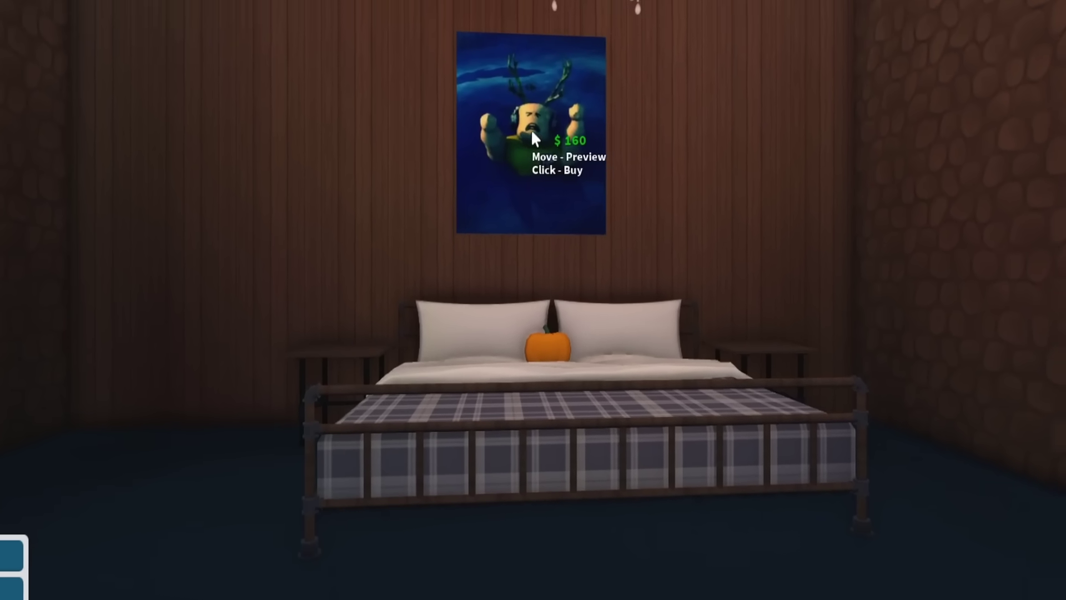
pyautogui.click(531, 130)
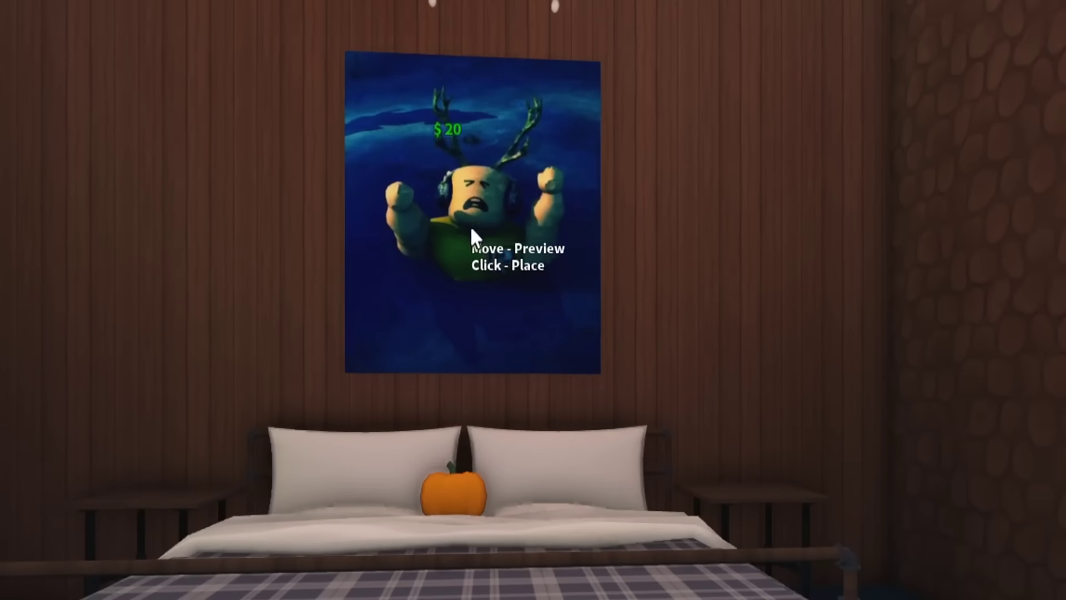
pyautogui.click(464, 221)
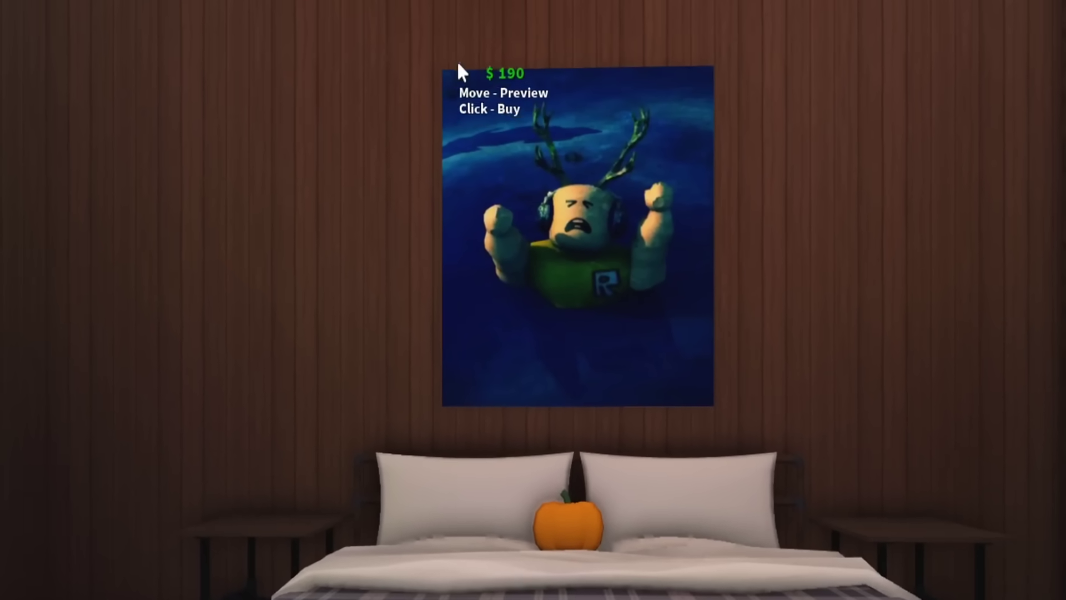
pyautogui.click(629, 81)
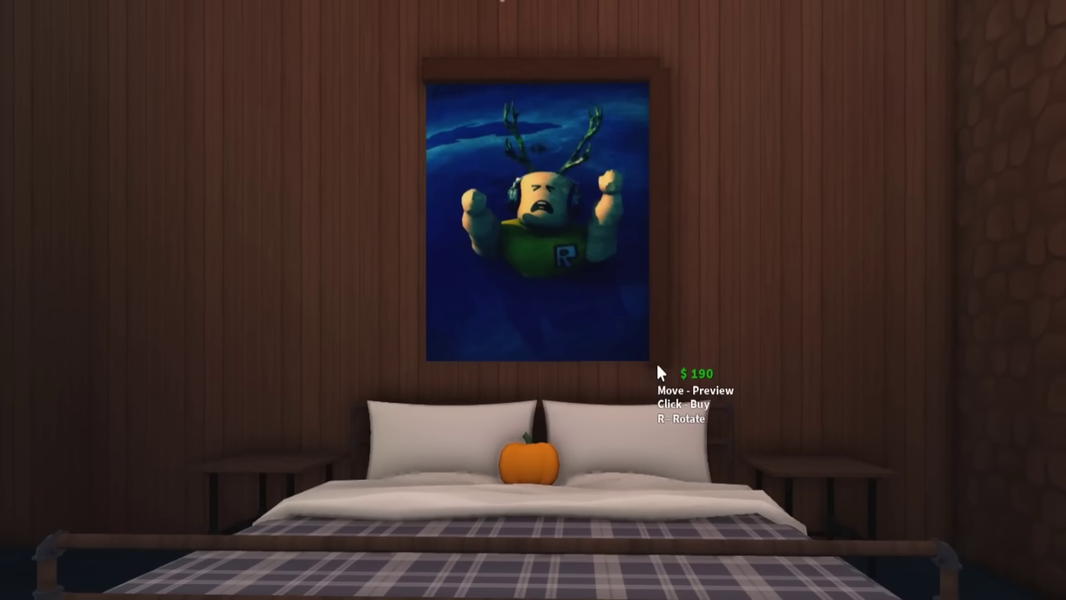
pyautogui.click(656, 362)
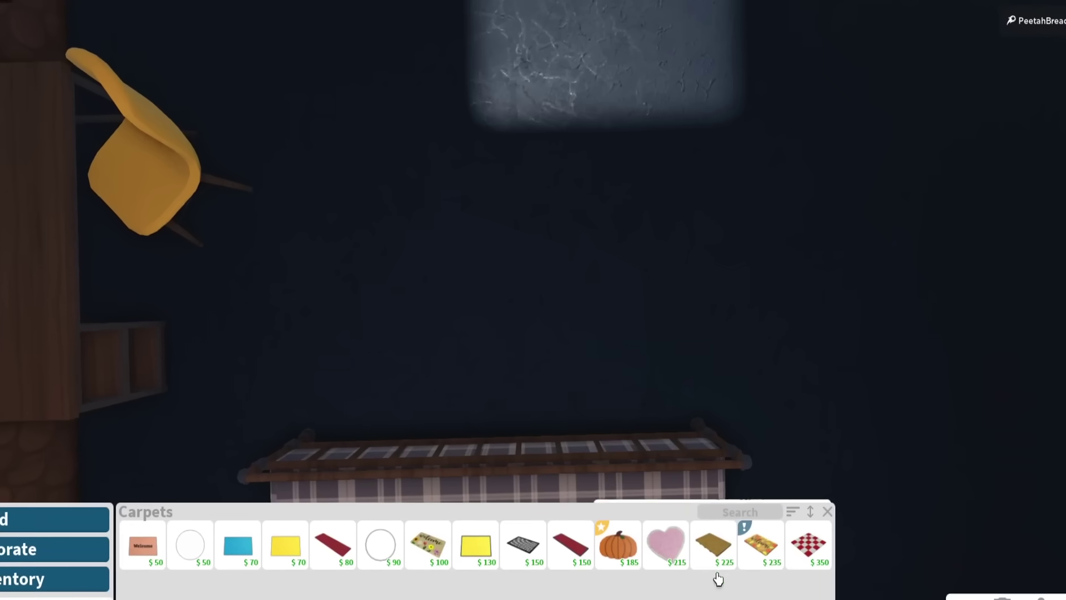
# Lay a Simple Carpet under the bed and place a Ladder Shelf in the corner.
pyautogui.click(267, 567)
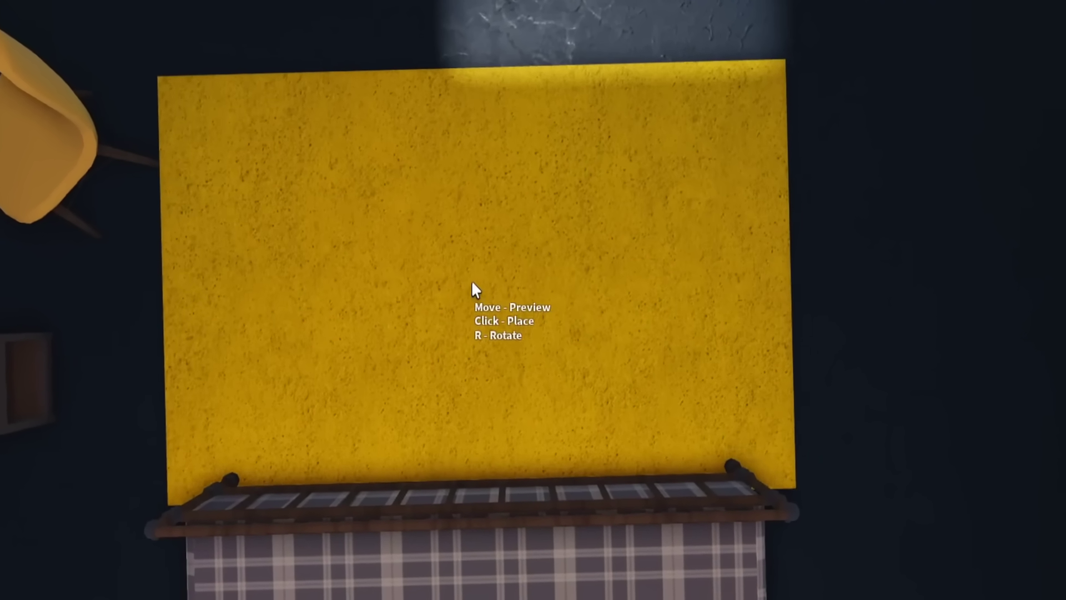
pyautogui.click(472, 279)
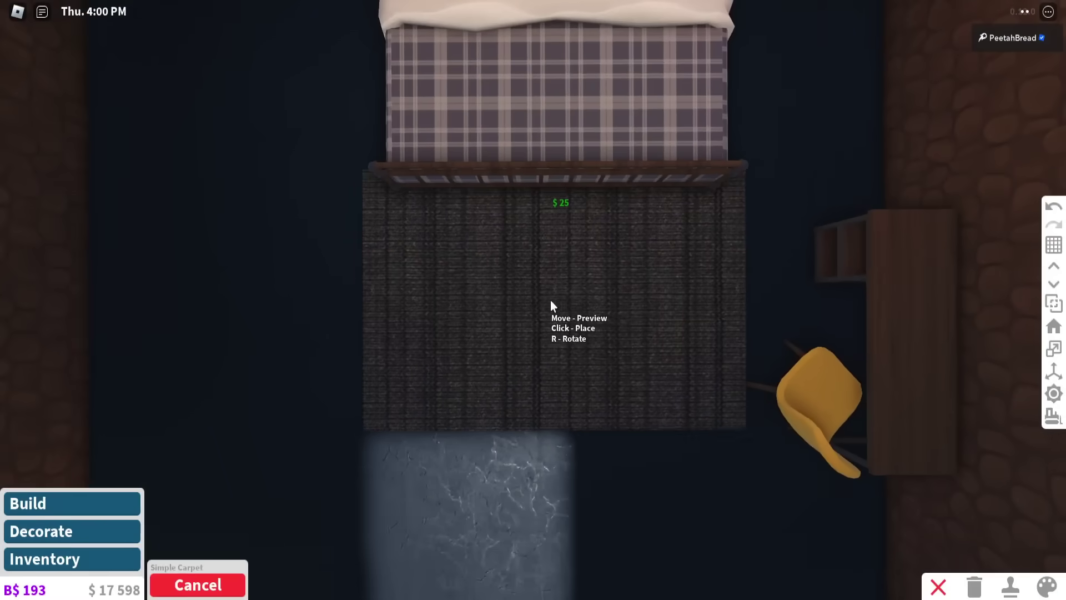
pyautogui.write('ladd')
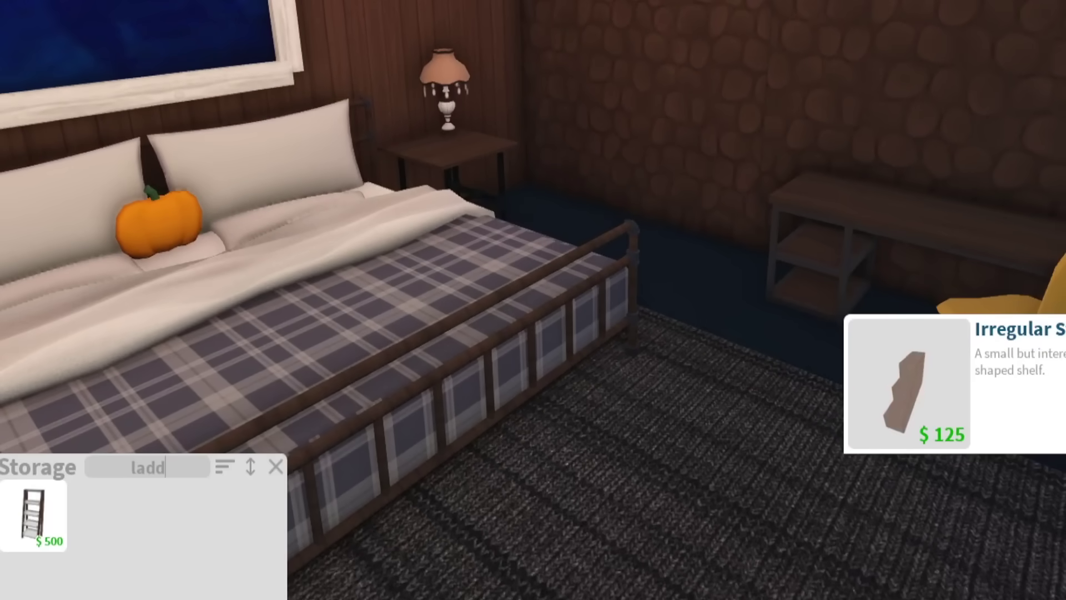
pyautogui.click(30, 512)
pyautogui.click(549, 398)
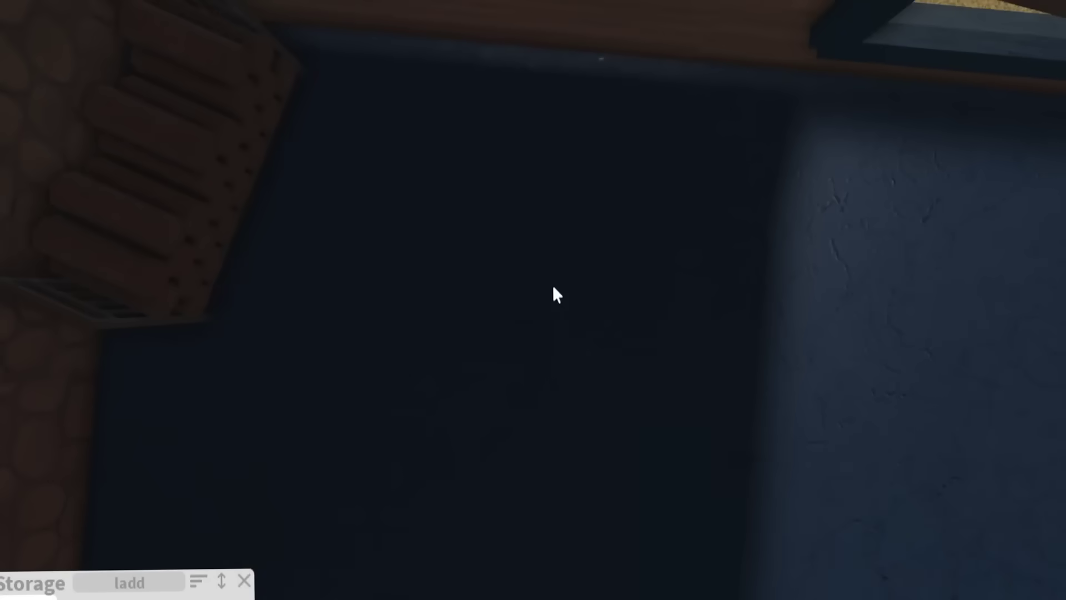
pyautogui.moveTo(552, 285); pyautogui.dragTo(611, 306)
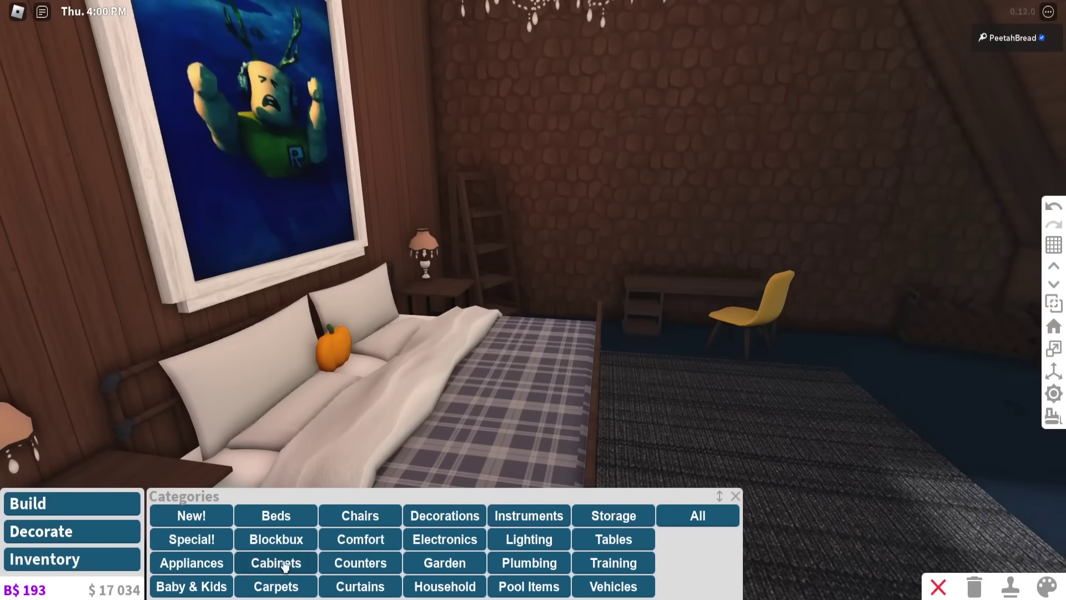
pyautogui.click(446, 514)
pyautogui.moveTo(511, 381); pyautogui.dragTo(627, 342)
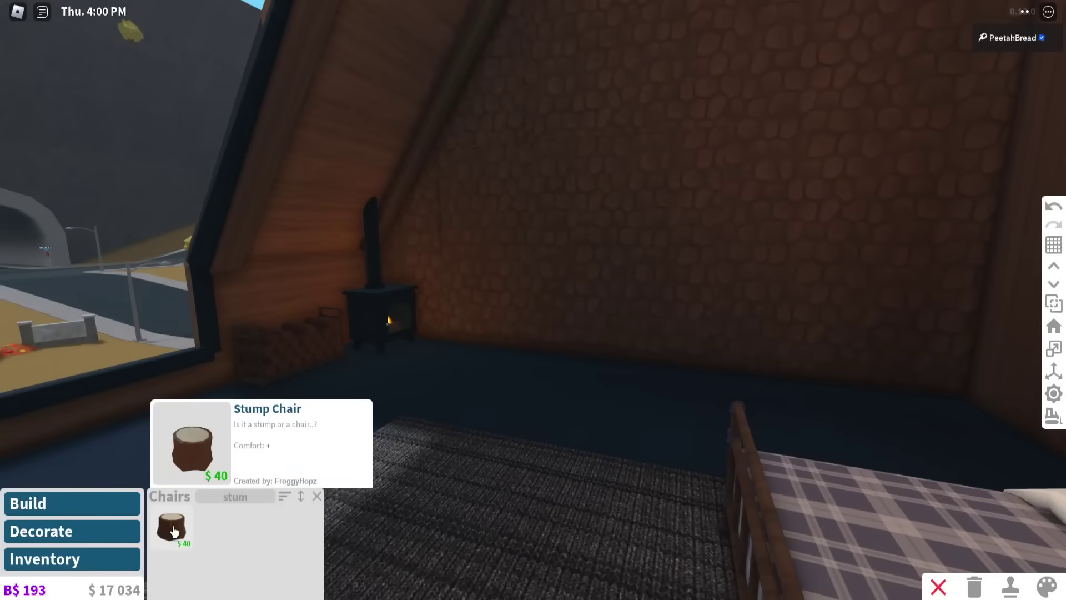
# Place a vertical cylinder by the stone wall with a dark wood texture.
pyautogui.click(173, 530)
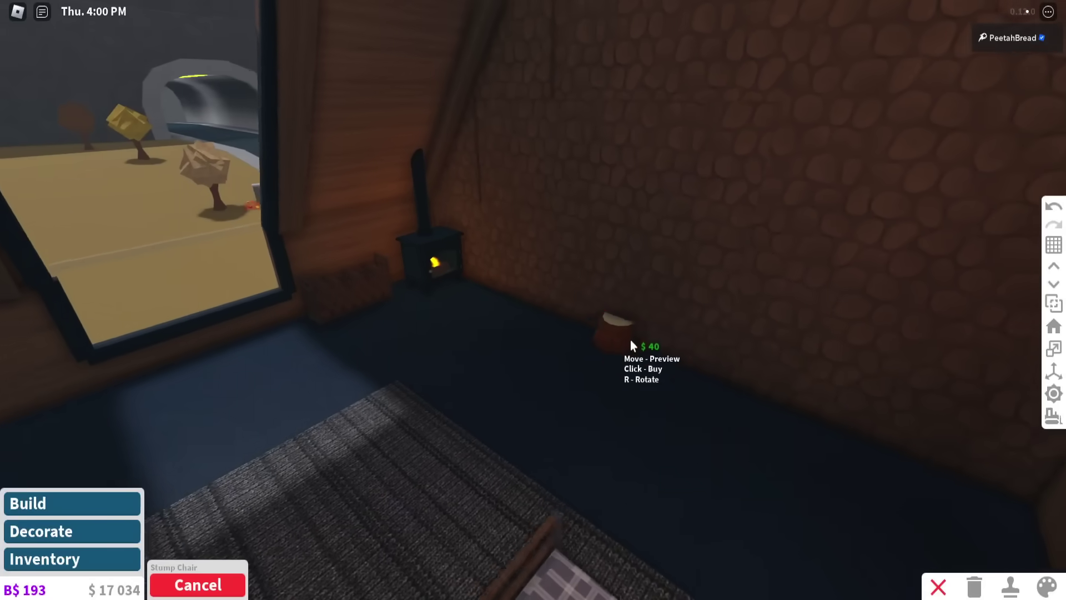
pyautogui.moveTo(630, 340); pyautogui.dragTo(519, 267)
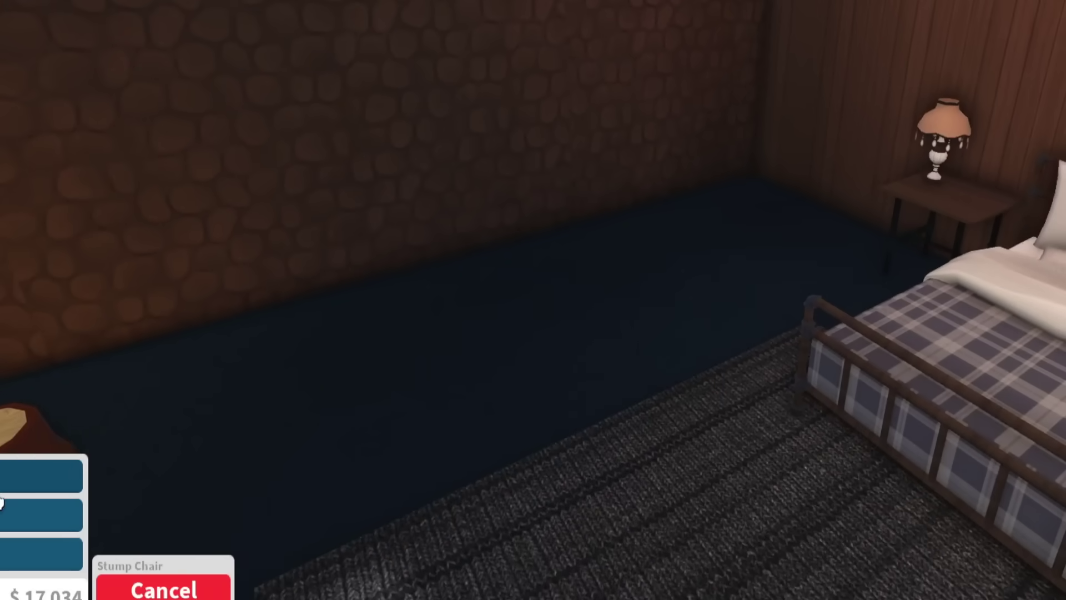
pyautogui.click(2, 504)
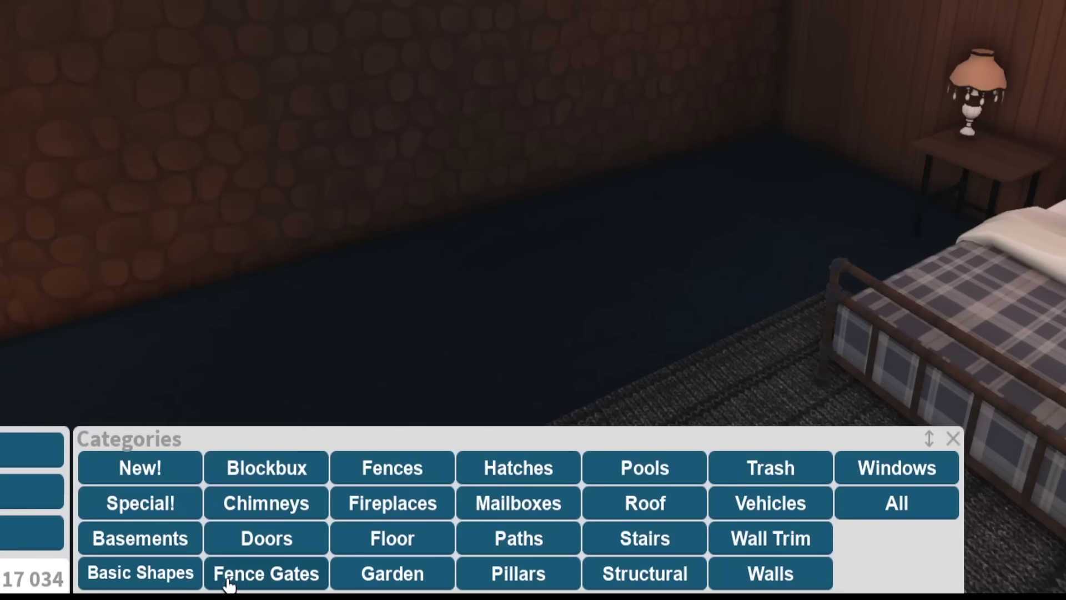
pyautogui.click(156, 591)
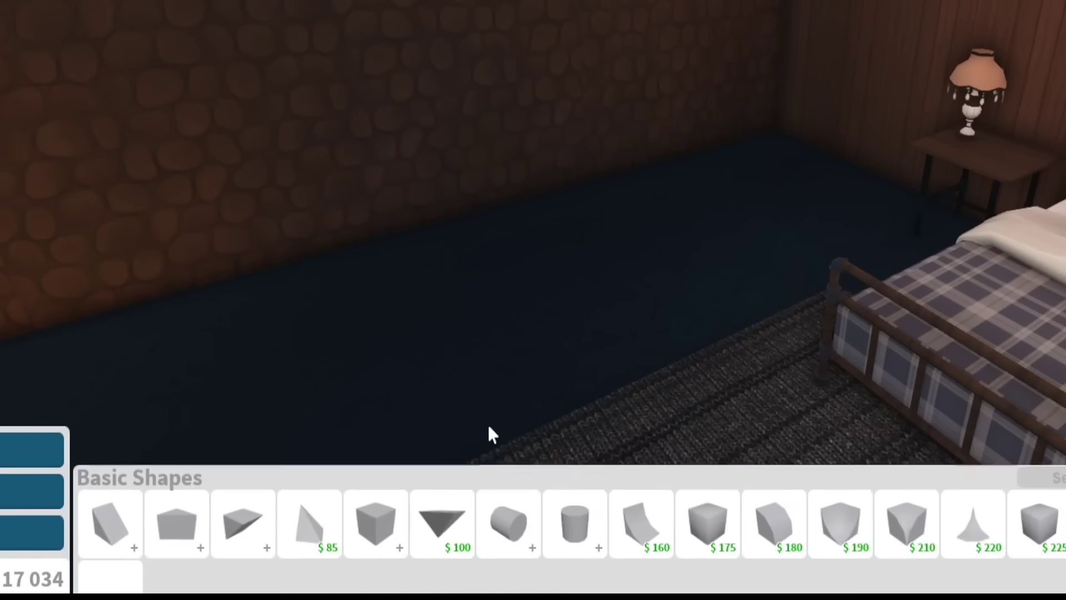
pyautogui.click(110, 481)
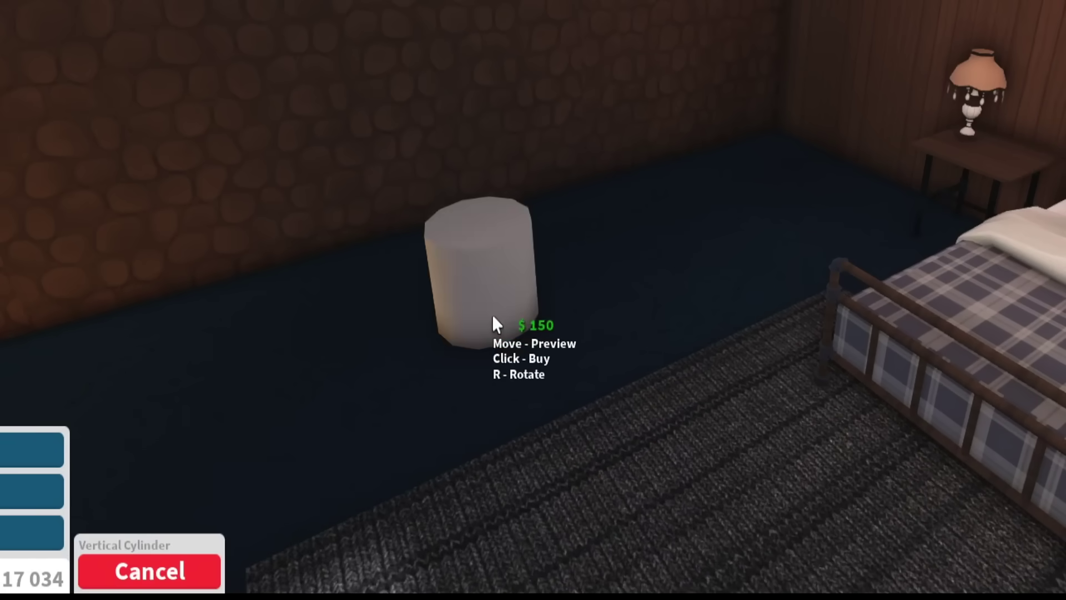
pyautogui.click(205, 548)
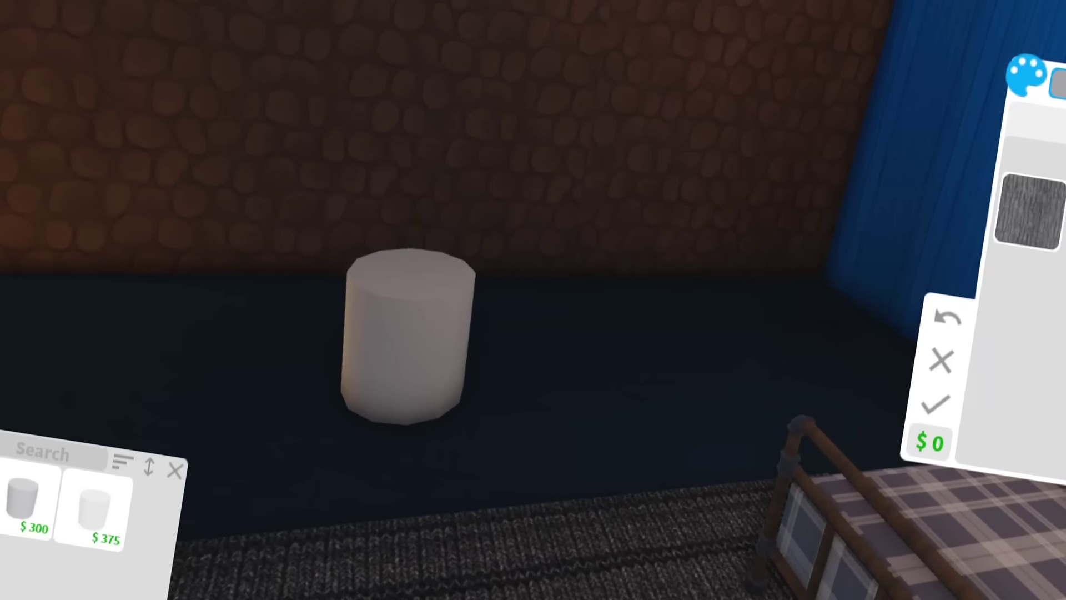
pyautogui.click(1031, 213)
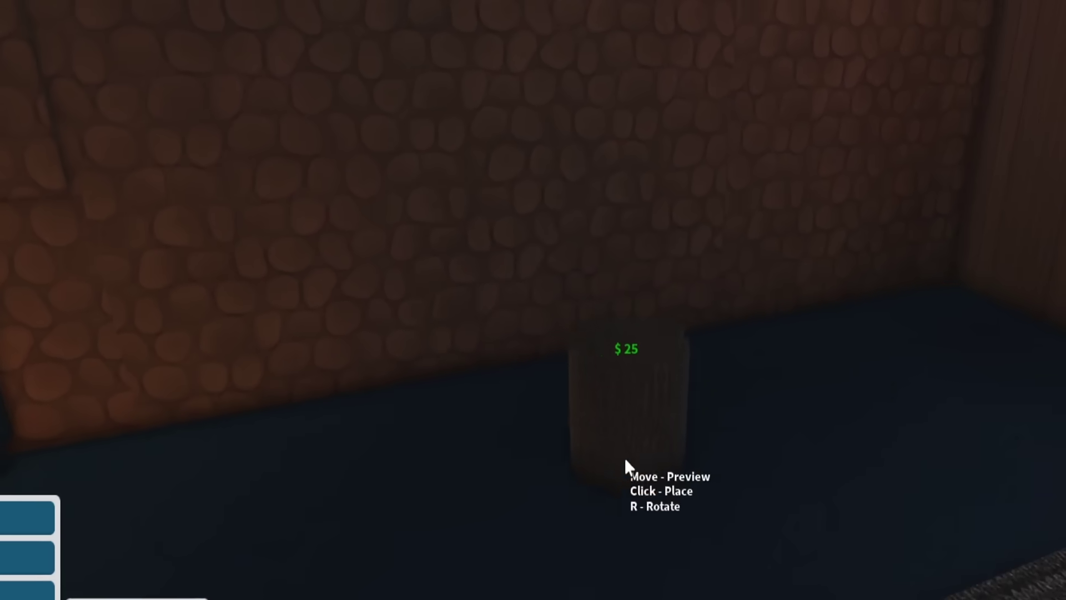
# Stack a second cylinder on the first and repaint it with a material.
pyautogui.click(624, 458)
pyautogui.click(601, 388)
pyautogui.click(588, 405)
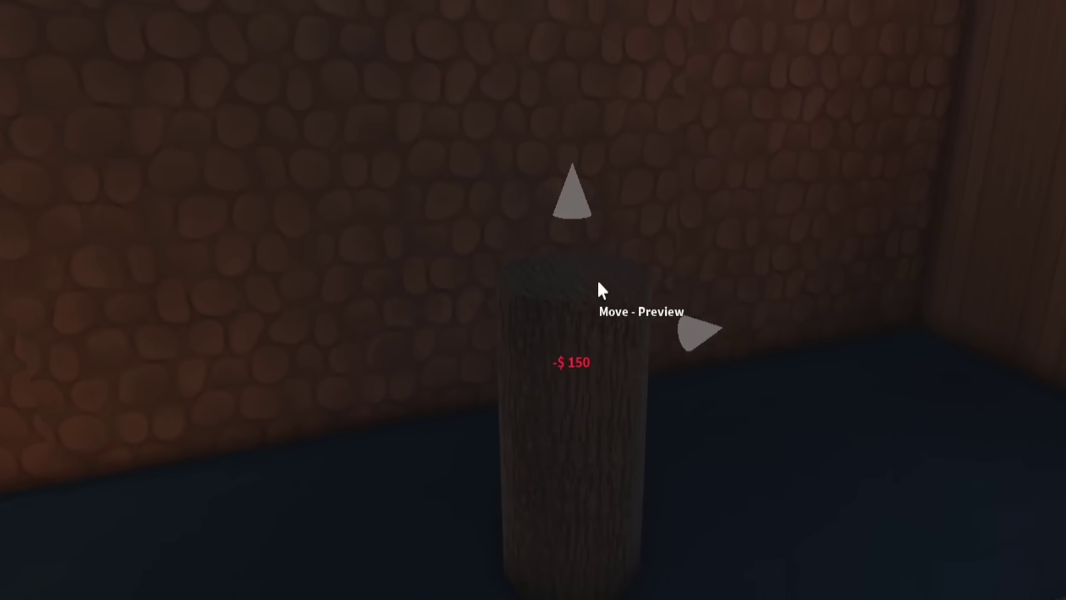
pyautogui.click(596, 279)
pyautogui.press('f')
pyautogui.click(428, 423)
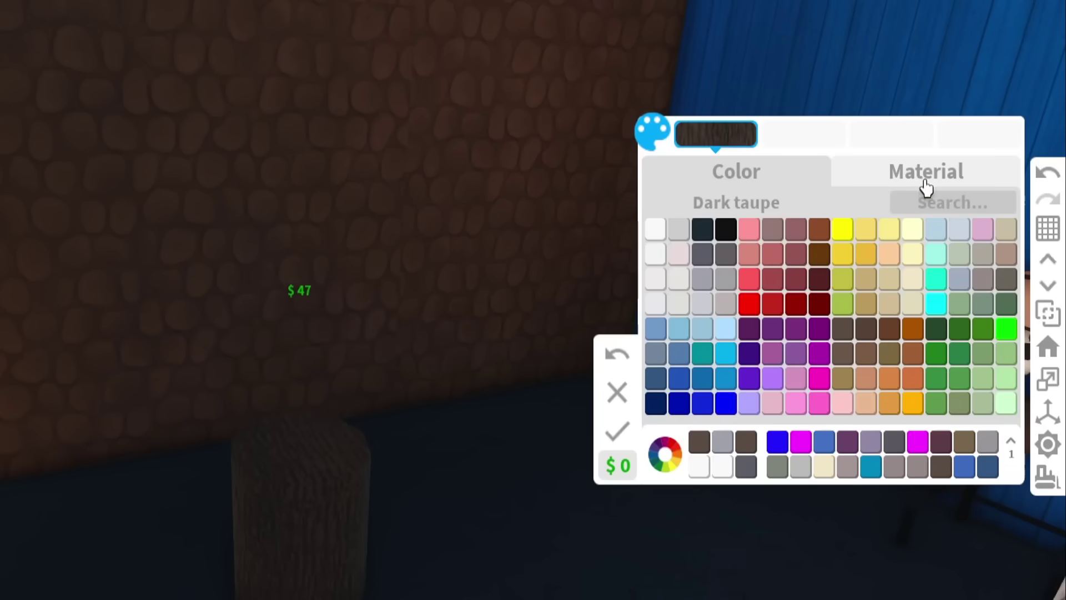
pyautogui.click(926, 179)
pyautogui.click(954, 203)
pyautogui.write('wood')
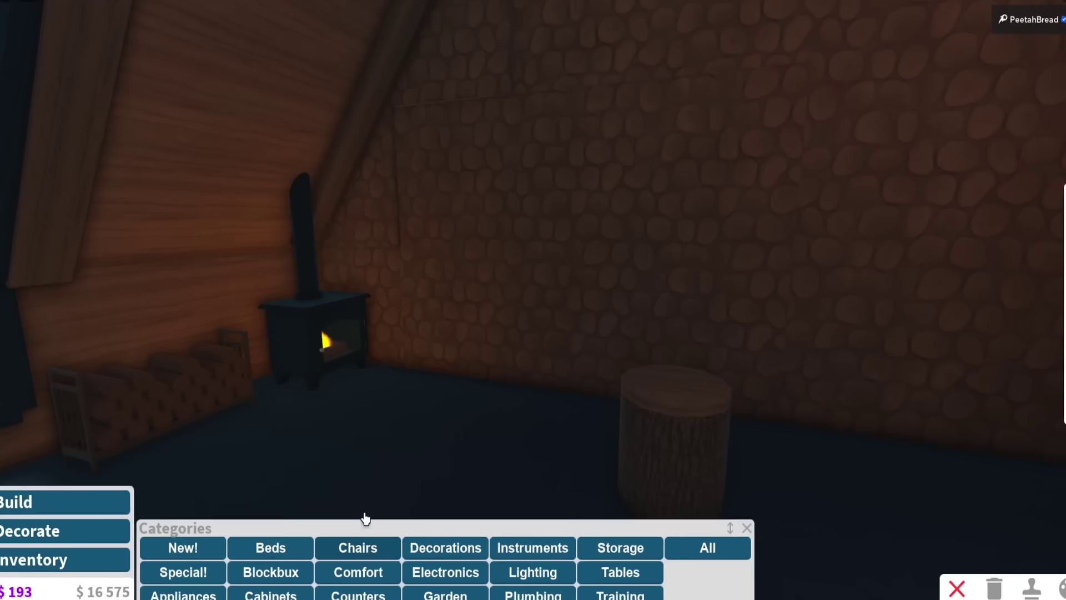
# Set a Stump Chair beside the wooden cylinder.
pyautogui.click(359, 547)
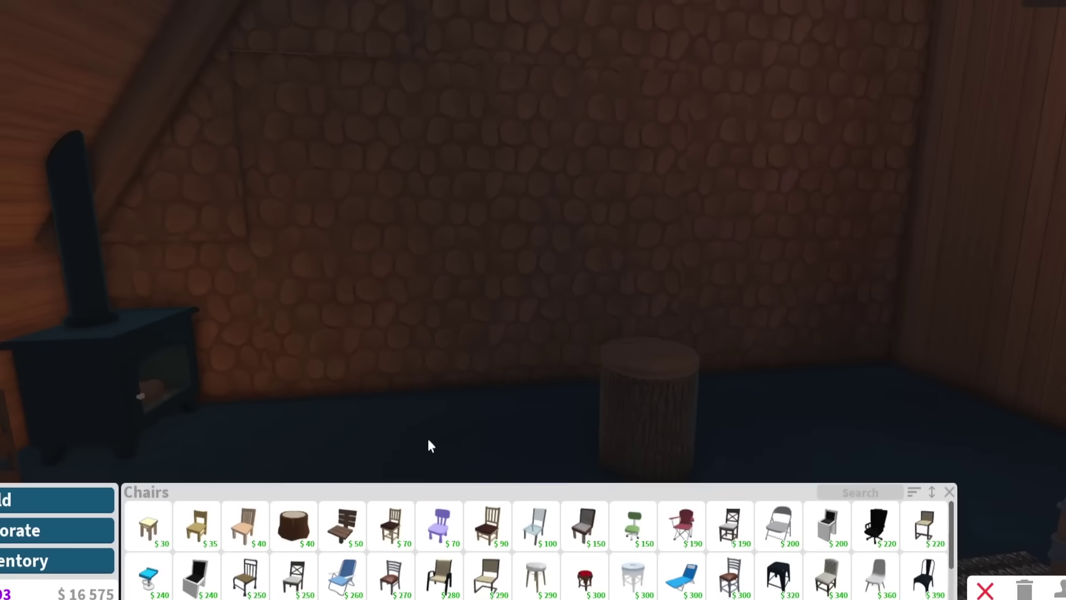
pyautogui.click(289, 525)
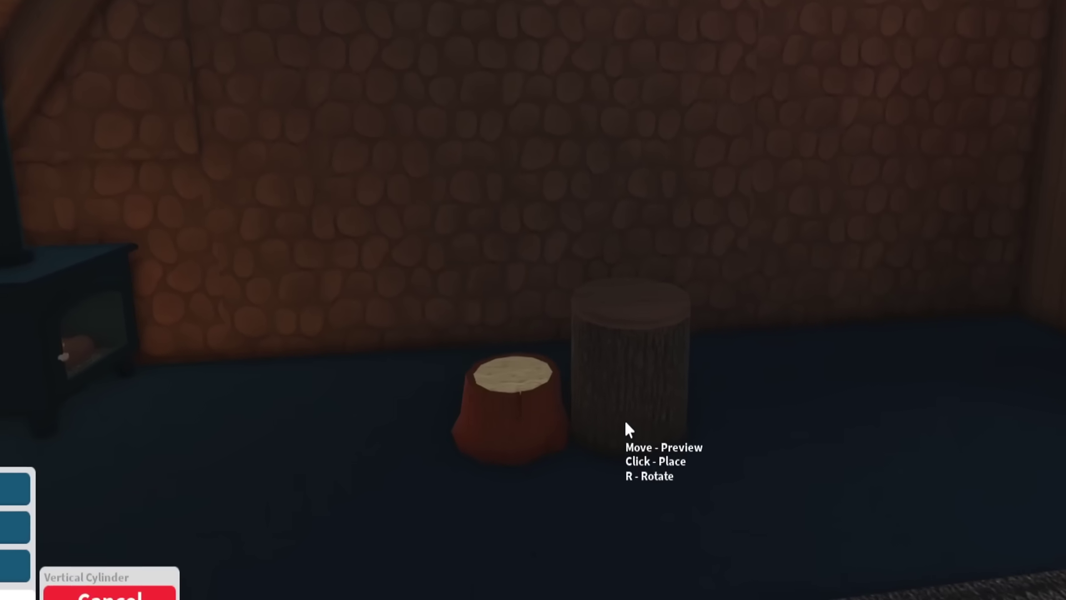
pyautogui.click(628, 428)
pyautogui.click(661, 382)
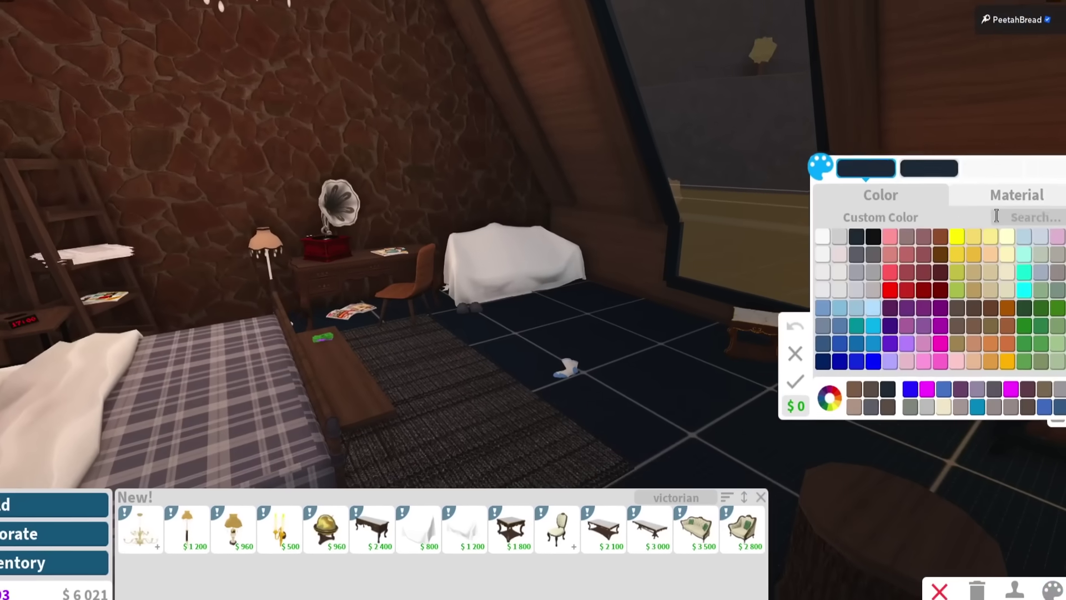
pyautogui.write('wood')
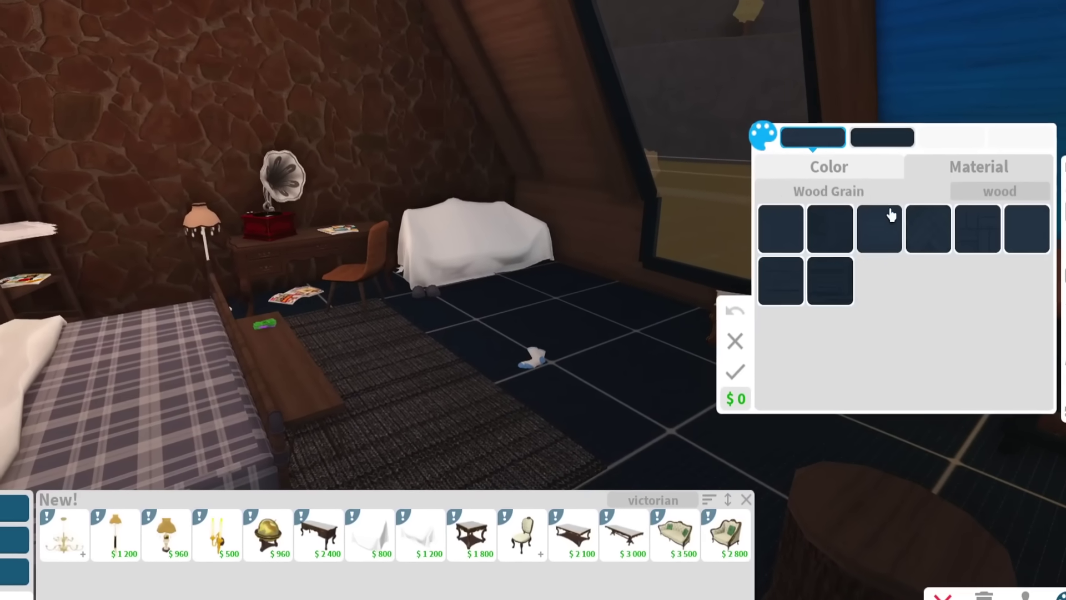
# Select the Twisted Wood material and confirm it on the attic floor.
pyautogui.click(879, 227)
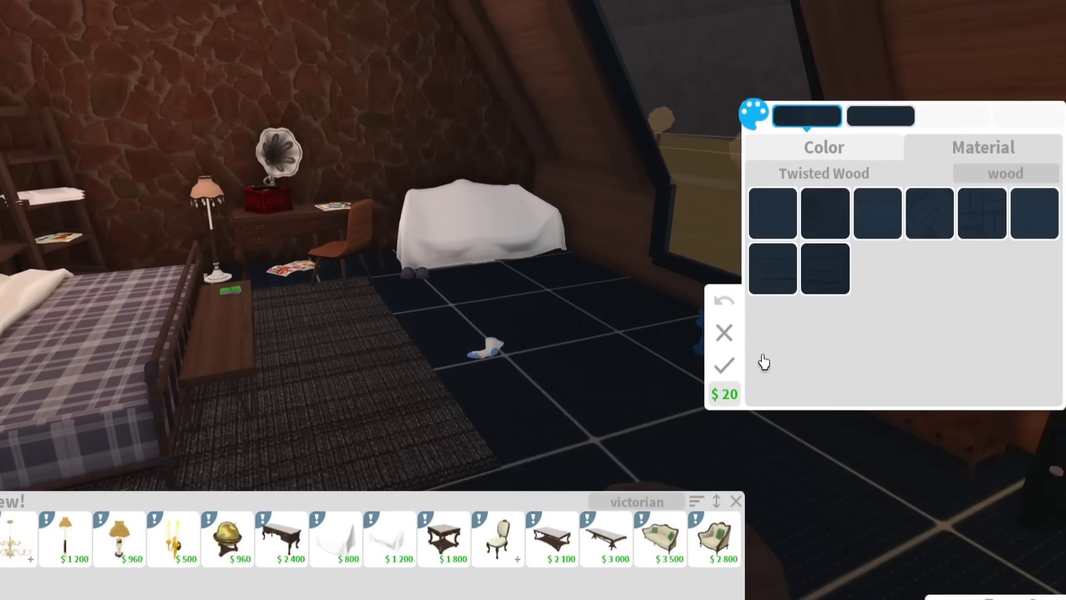
pyautogui.click(719, 365)
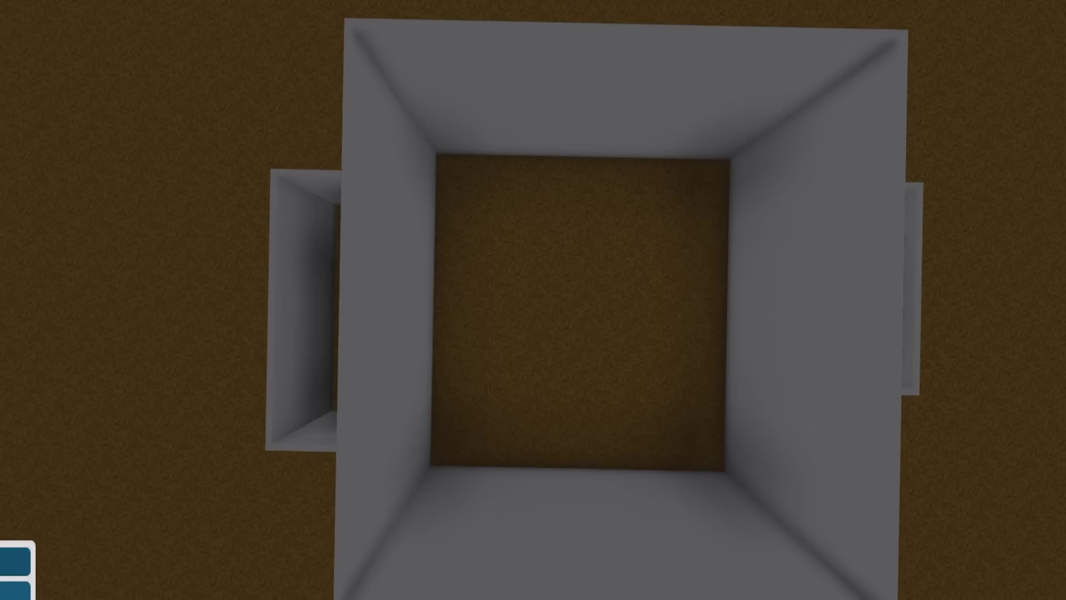
# Mark two roof corner points, then begin adding a floor and stairs.
pyautogui.click(392, 191)
pyautogui.click(726, 202)
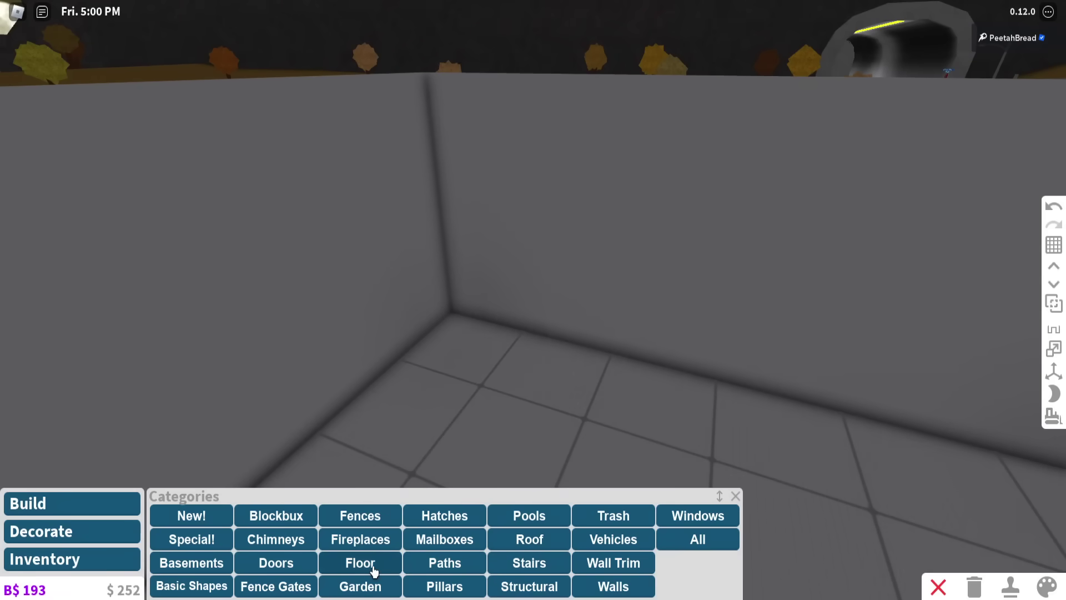
pyautogui.click(374, 567)
pyautogui.click(528, 563)
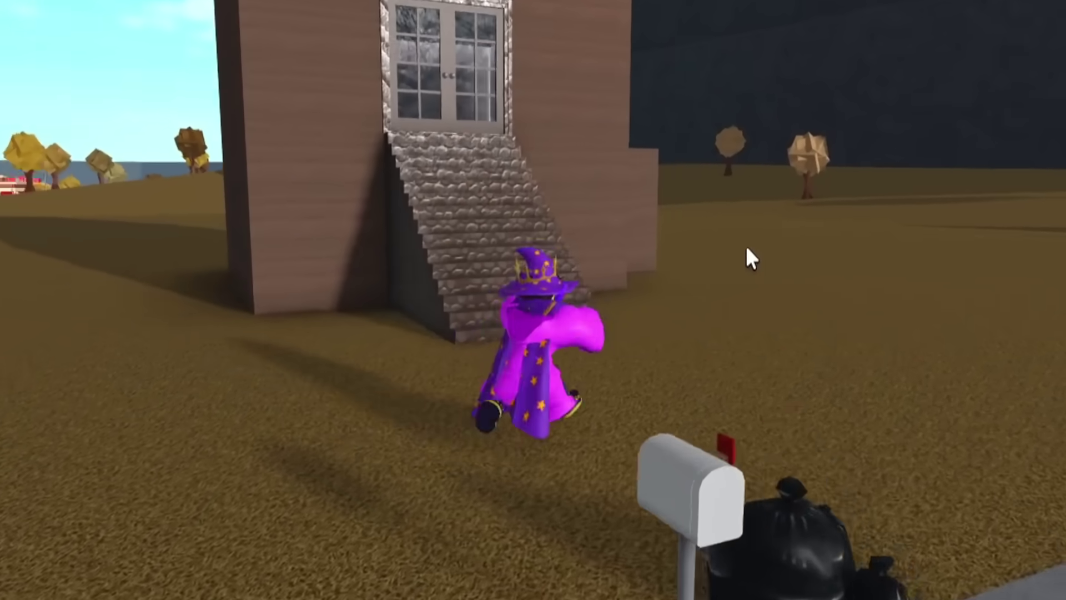
# Walk the avatar up the stone stairs and through the glass door into the house.
pyautogui.press('w')
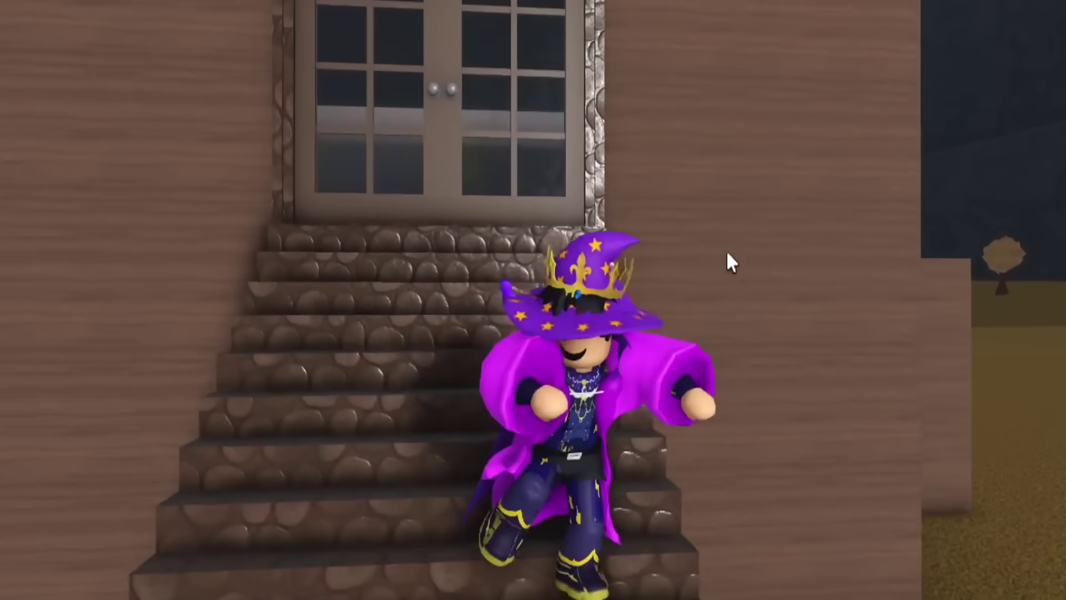
pyautogui.press('w')
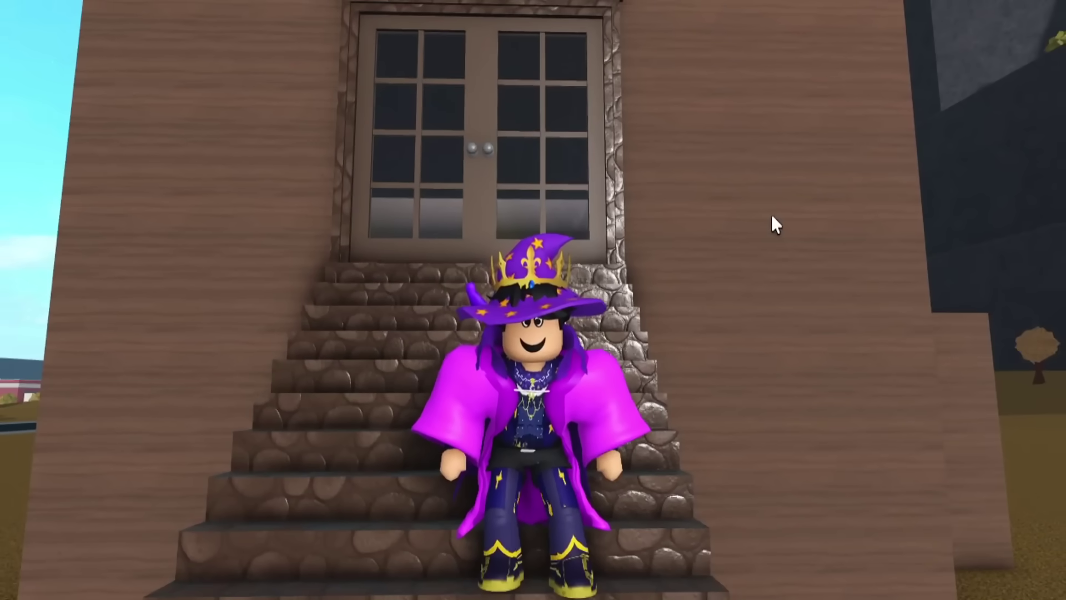
pyautogui.press('w')
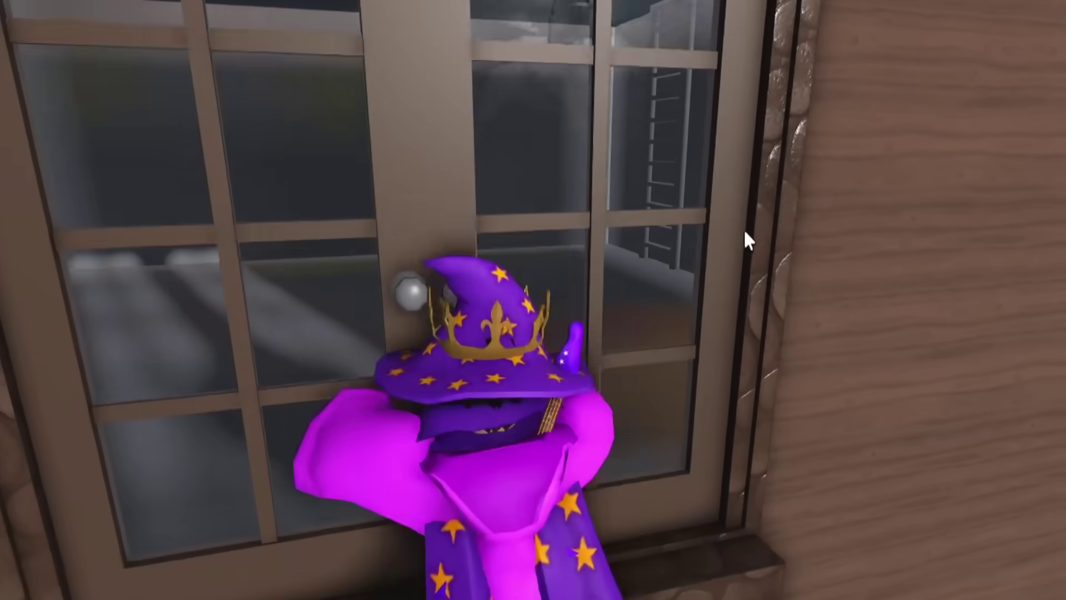
pyautogui.press('w')
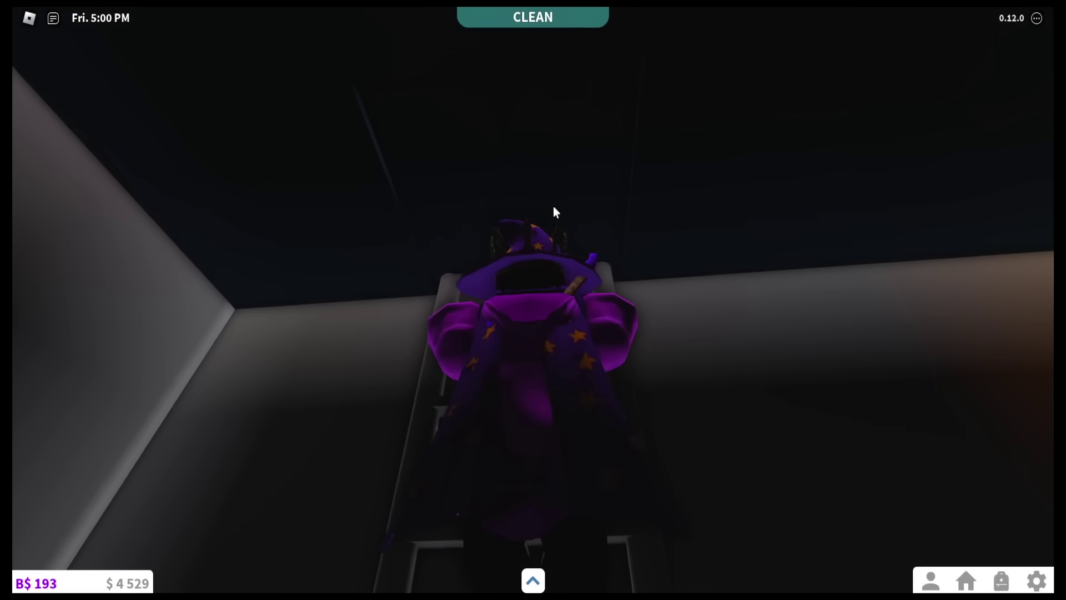
# Open the floor hatch, move toward the bed, and close the hatch behind.
pyautogui.click(551, 208)
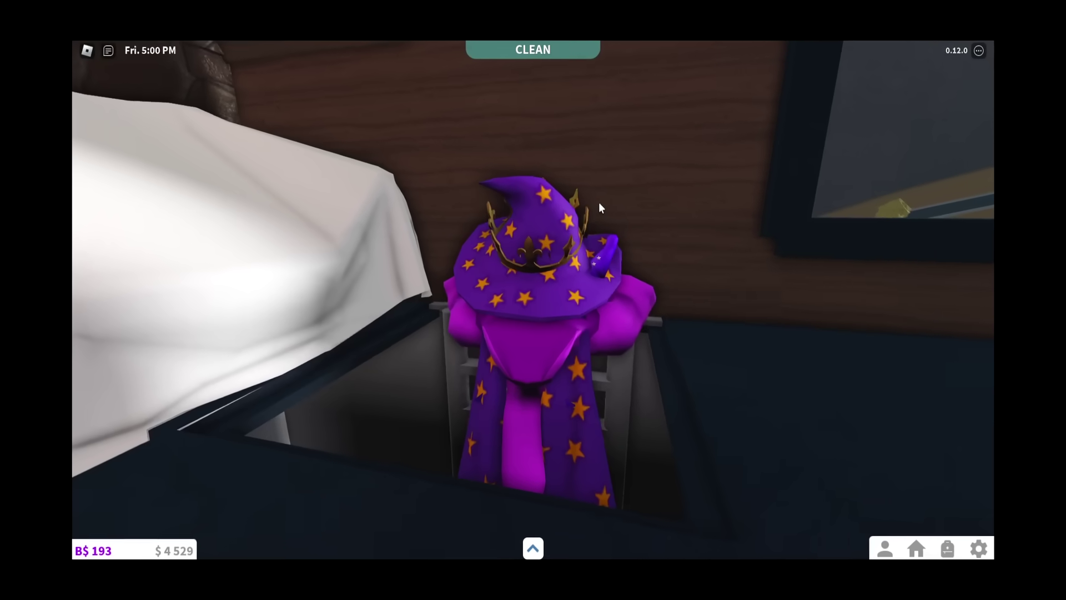
pyautogui.press('w')
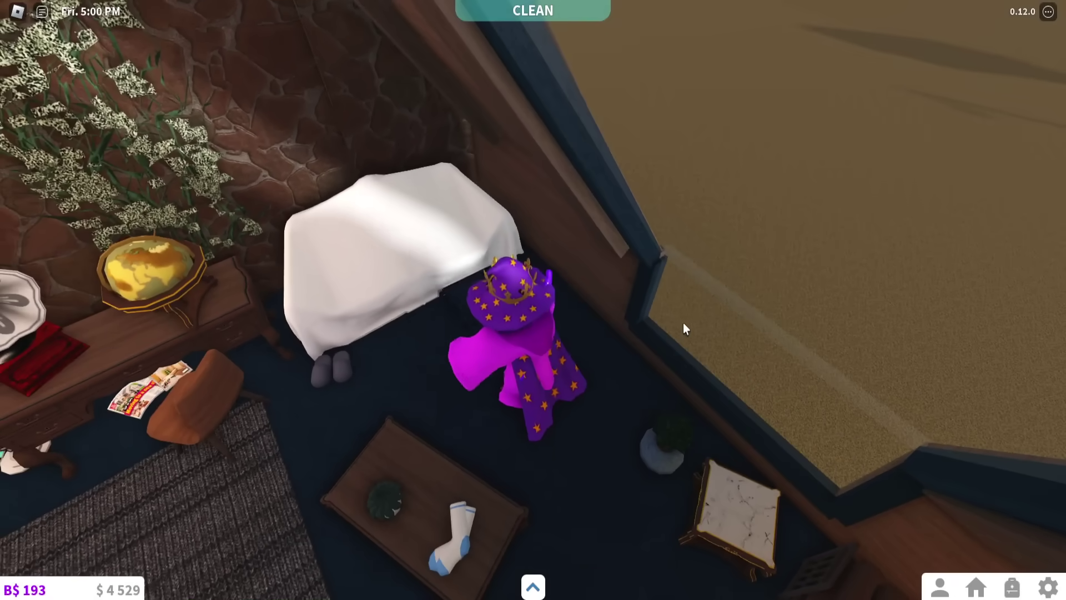
pyautogui.click(634, 276)
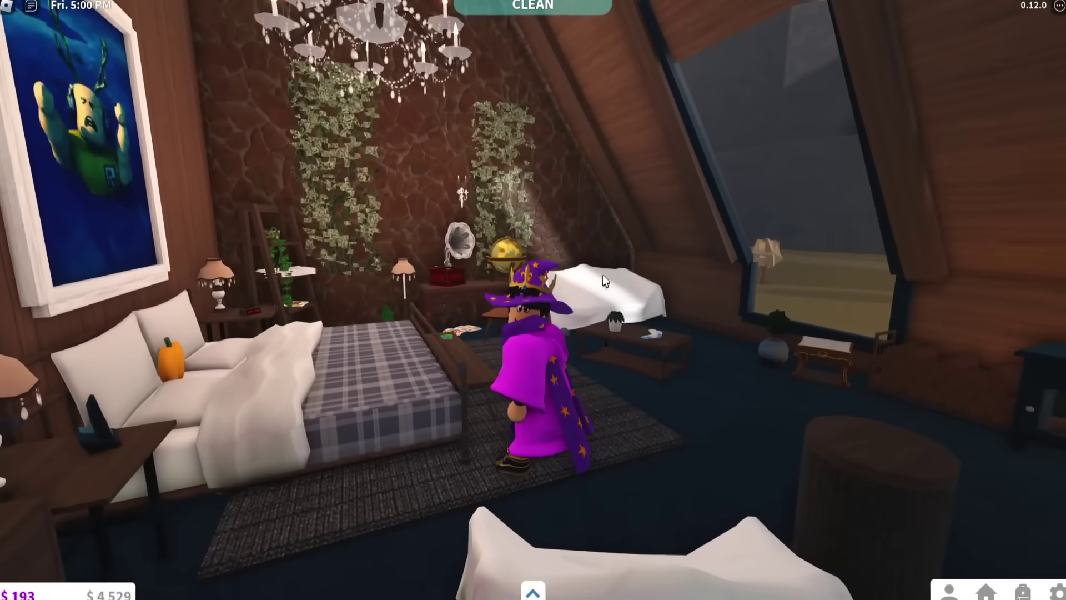
pyautogui.moveTo(632, 231); pyautogui.dragTo(602, 274)
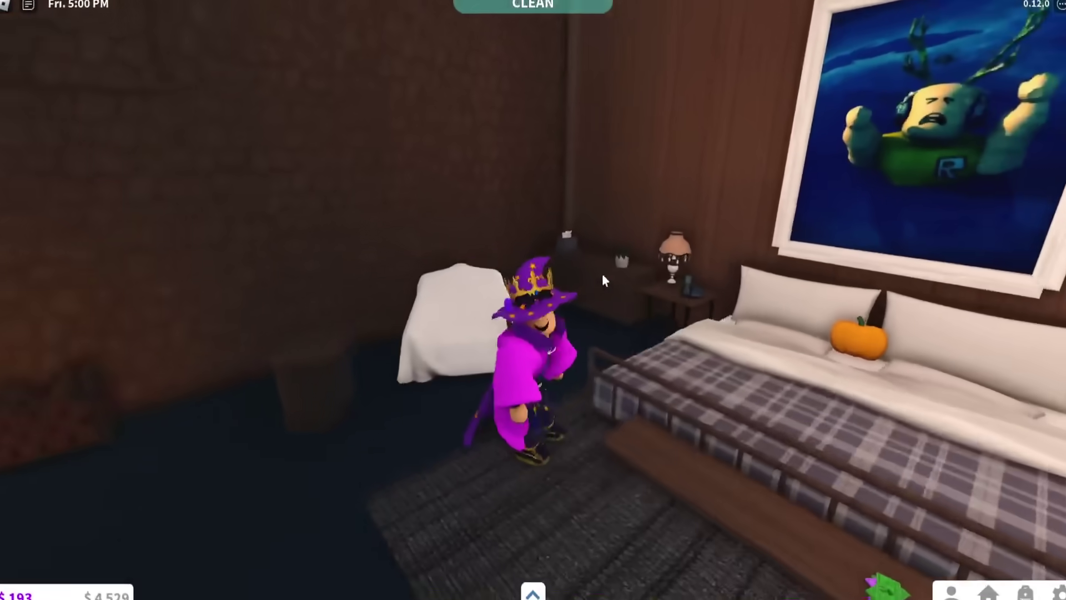
pyautogui.press('w')
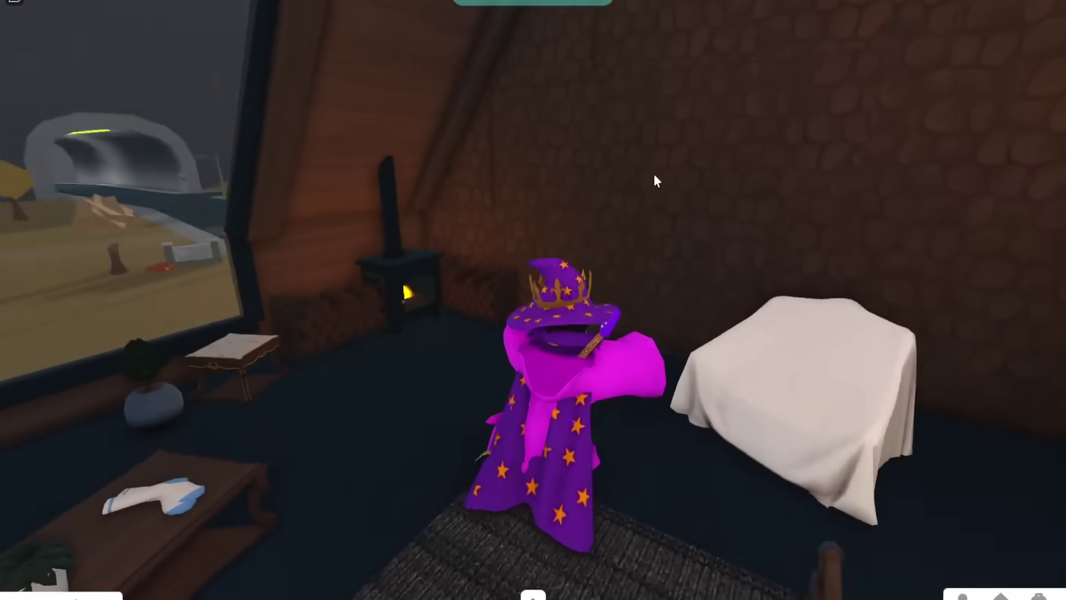
pyautogui.moveTo(654, 174); pyautogui.dragTo(533, 298)
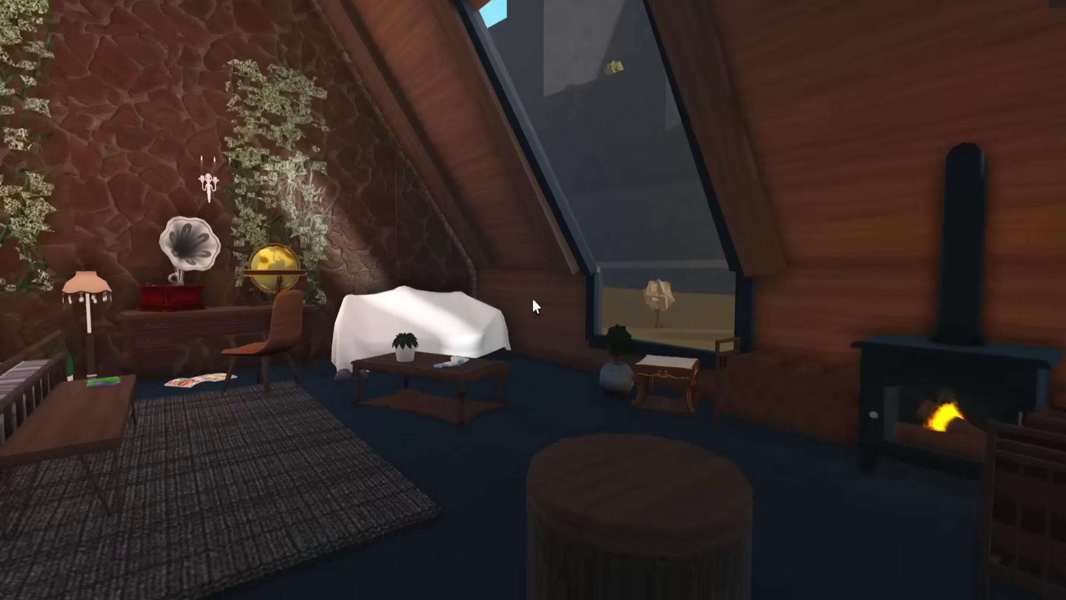
pyautogui.rightClick(532, 297)
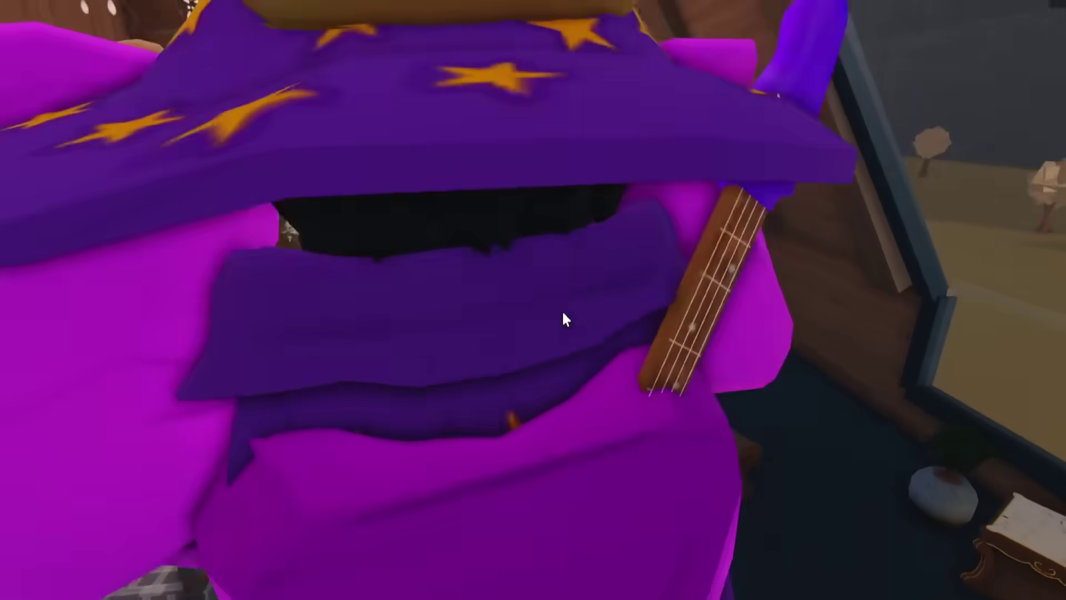
pyautogui.press('w')
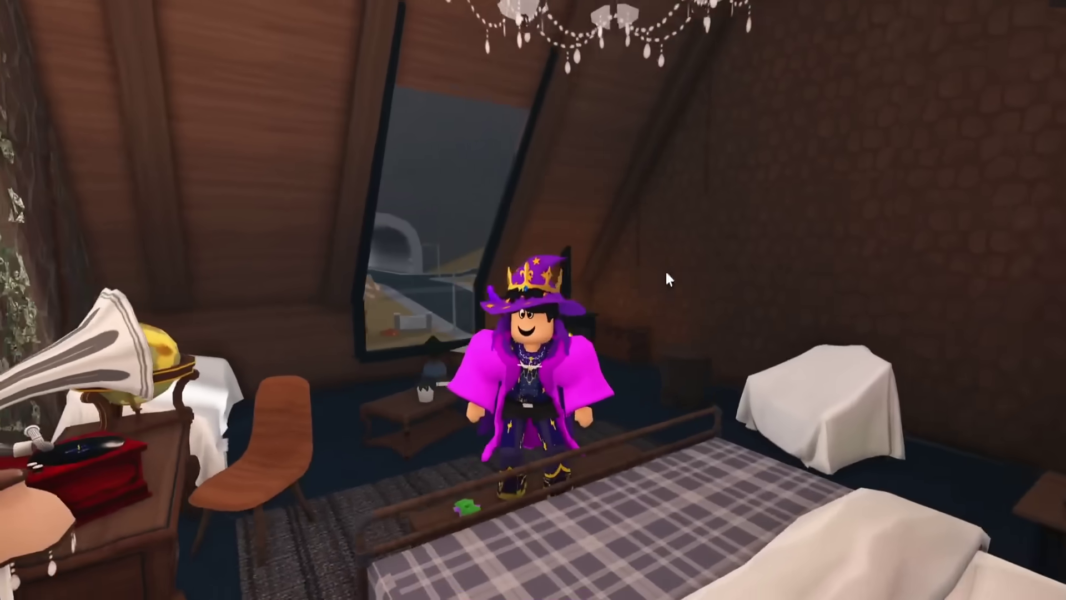
pyautogui.press('a')
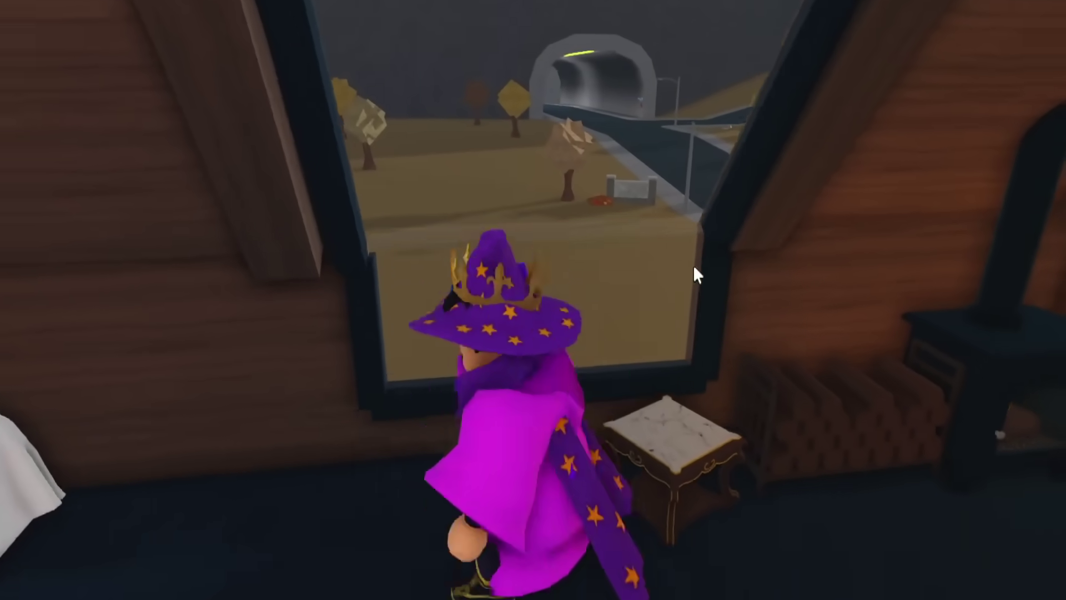
pyautogui.scroll(-5, 700, 256)
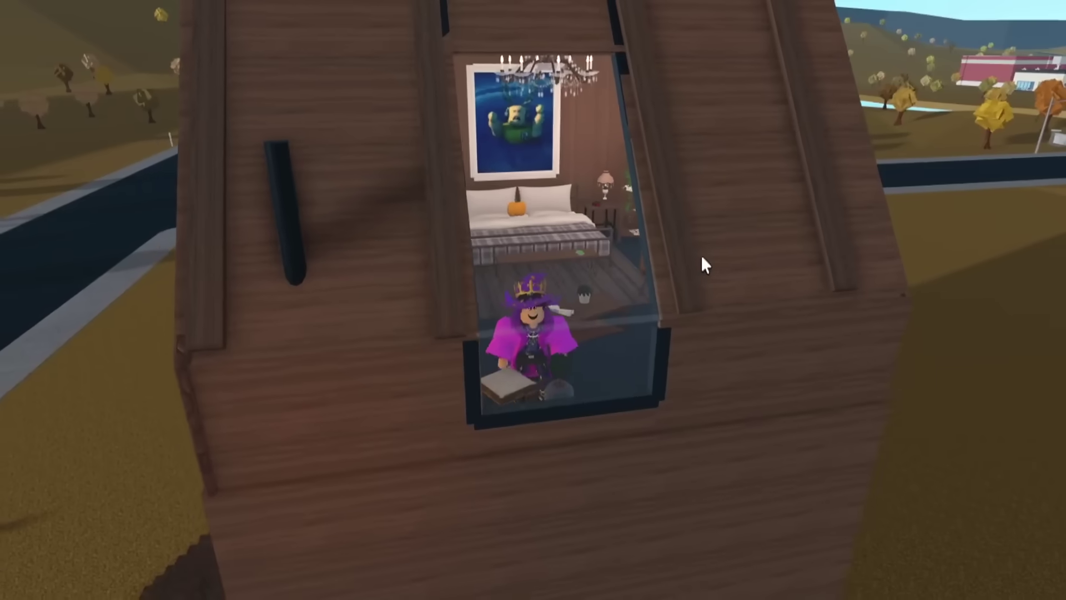
pyautogui.scroll(5, 701, 255)
pyautogui.press('w')
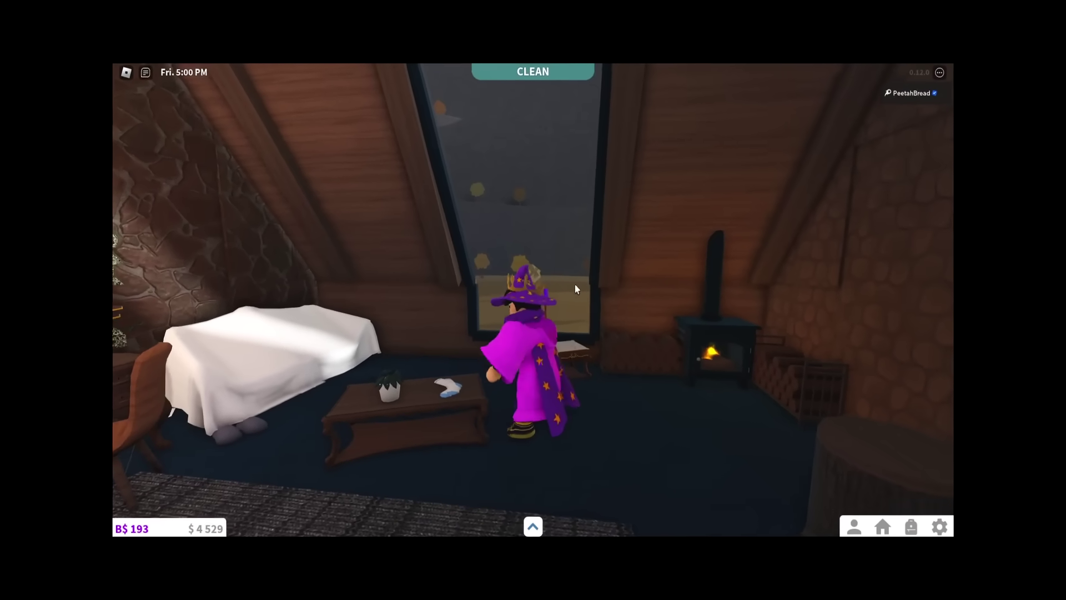
pyautogui.moveTo(631, 278)
pyautogui.mouseDown()
pyautogui.moveTo(506, 253)
pyautogui.moveTo(534, 270)
pyautogui.mouseUp()
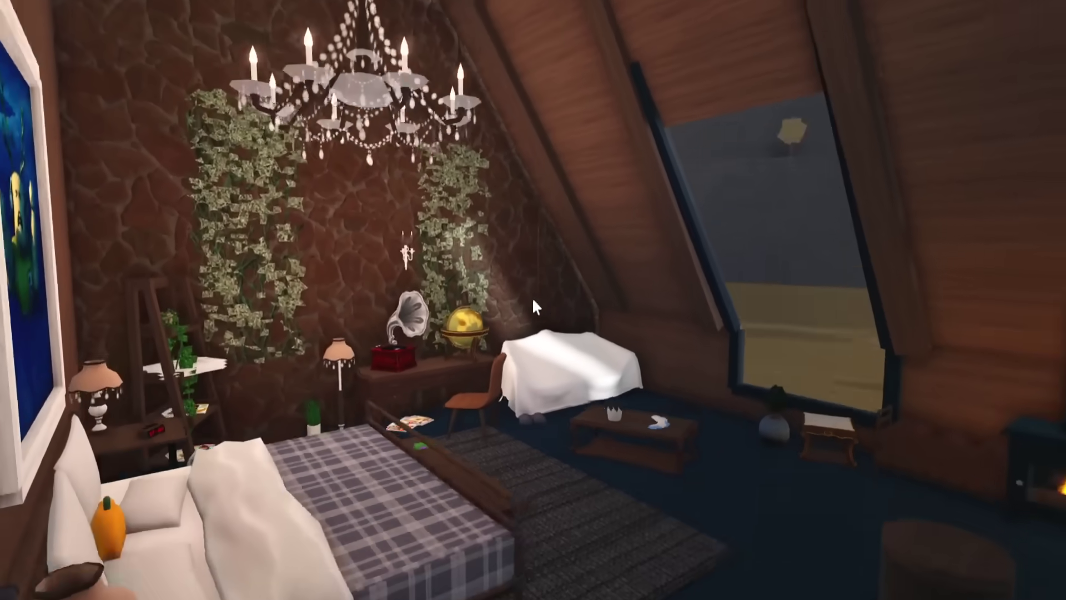
pyautogui.scroll(-4, 532, 298)
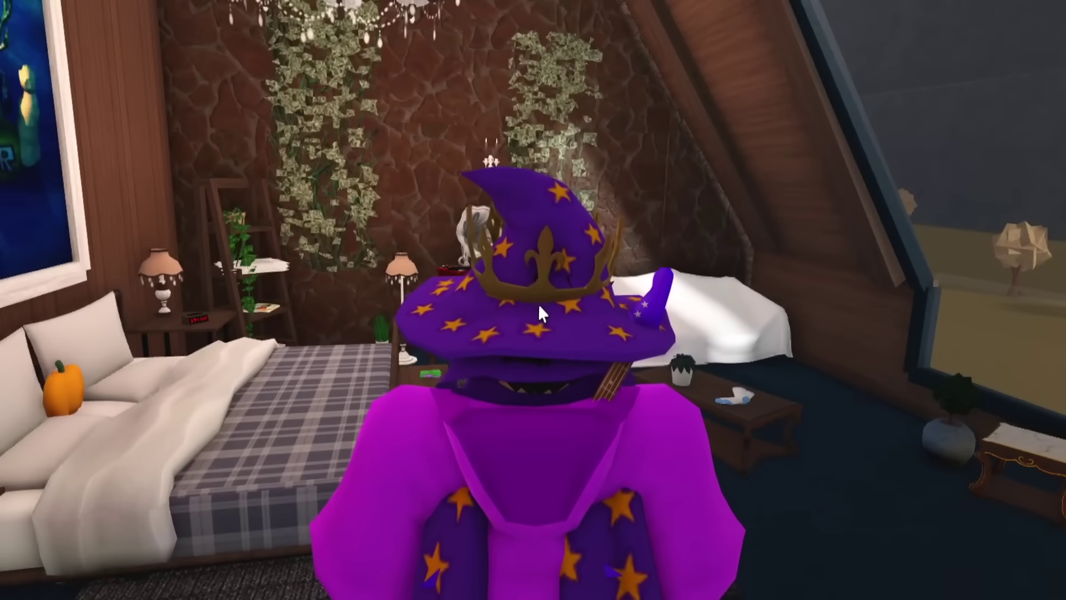
pyautogui.press('w')
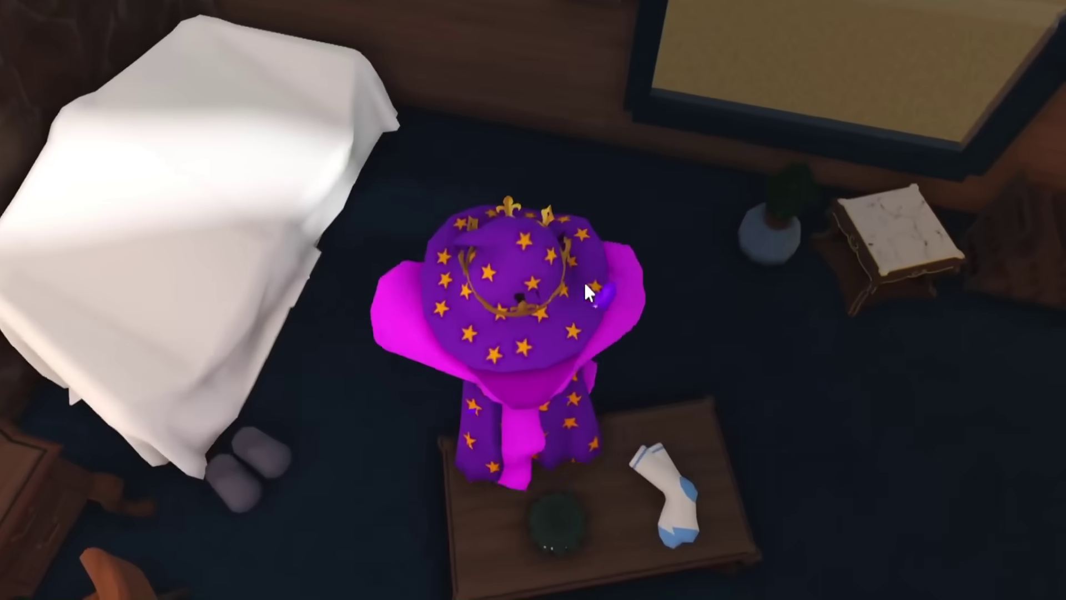
pyautogui.click(584, 281)
pyautogui.press('w')
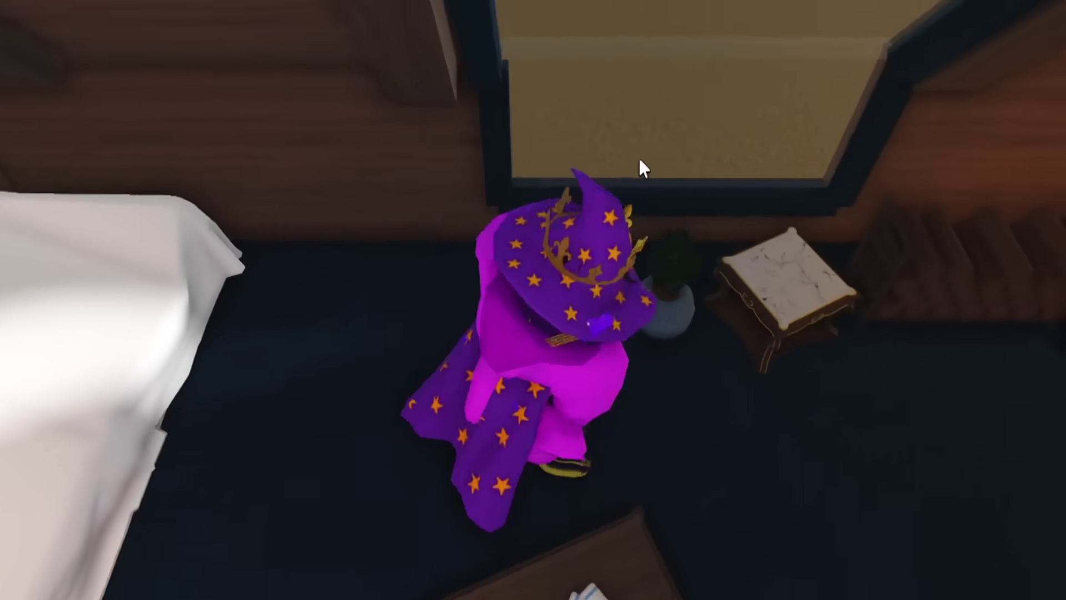
pyautogui.scroll(5, 633, 154)
pyautogui.scroll(3, 638, 156)
pyautogui.scroll(-5, 532, 296)
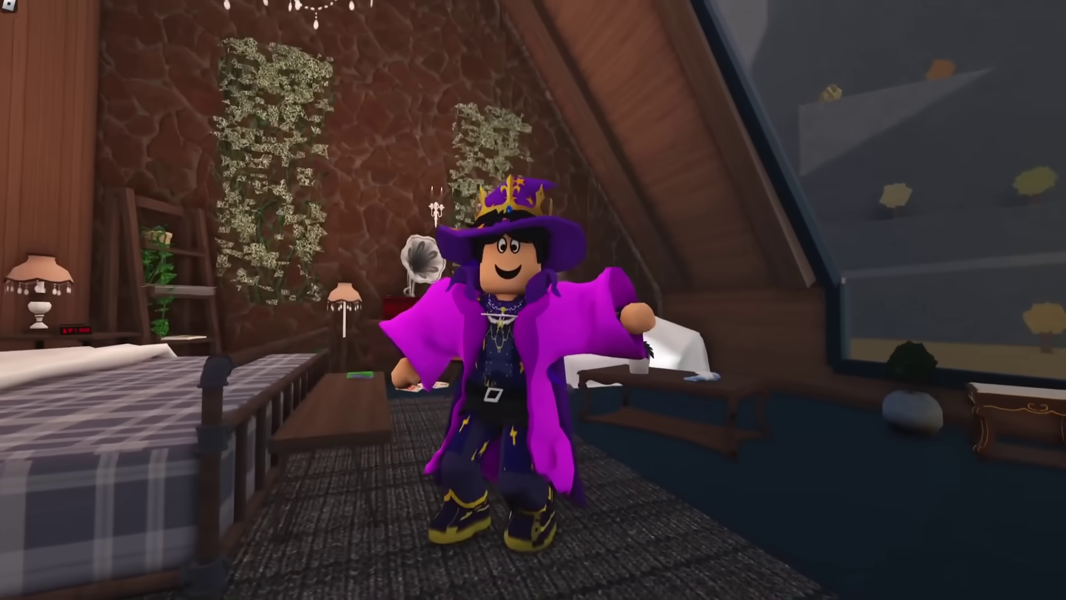